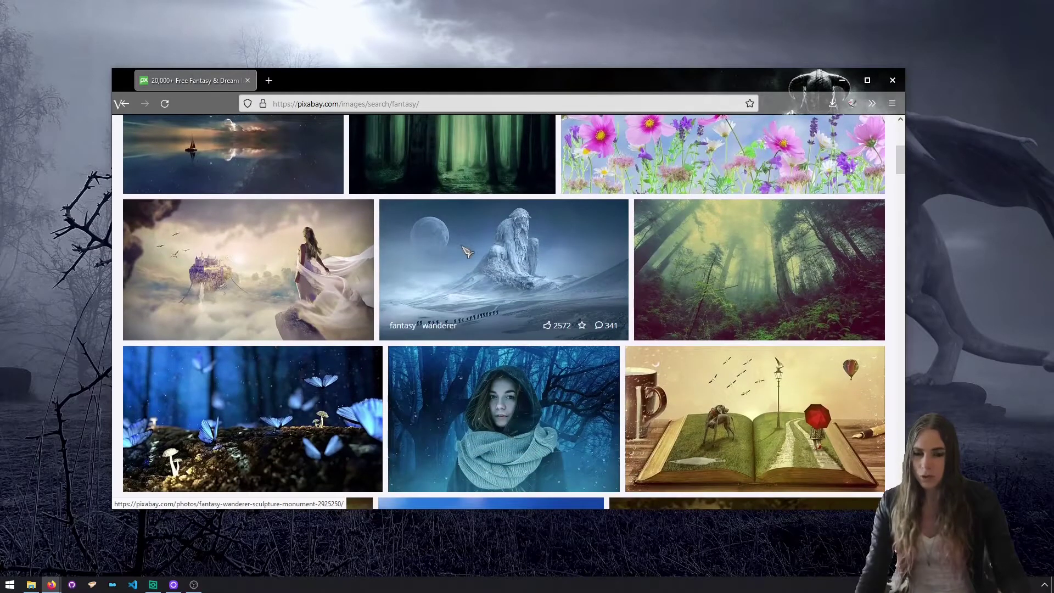
# Step: Download the Pixabay butterflies-and-mushrooms photo as a 1920×1080 JPG
pyautogui.scroll(-3, 465, 251)
pyautogui.scroll(-2, 449, 298)
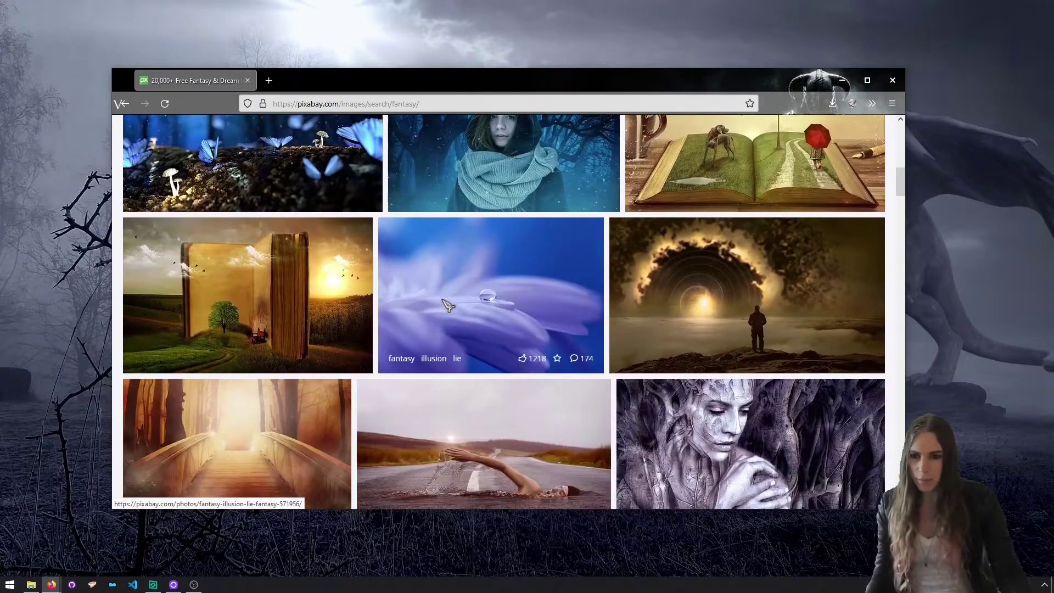
pyautogui.scroll(1, 316, 304)
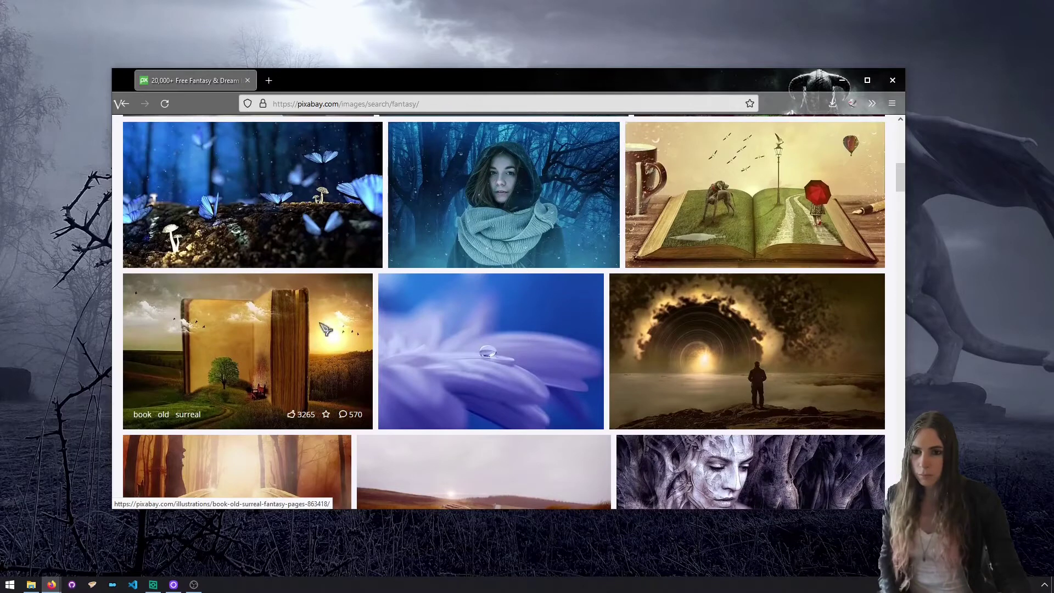
pyautogui.scroll(1, 331, 352)
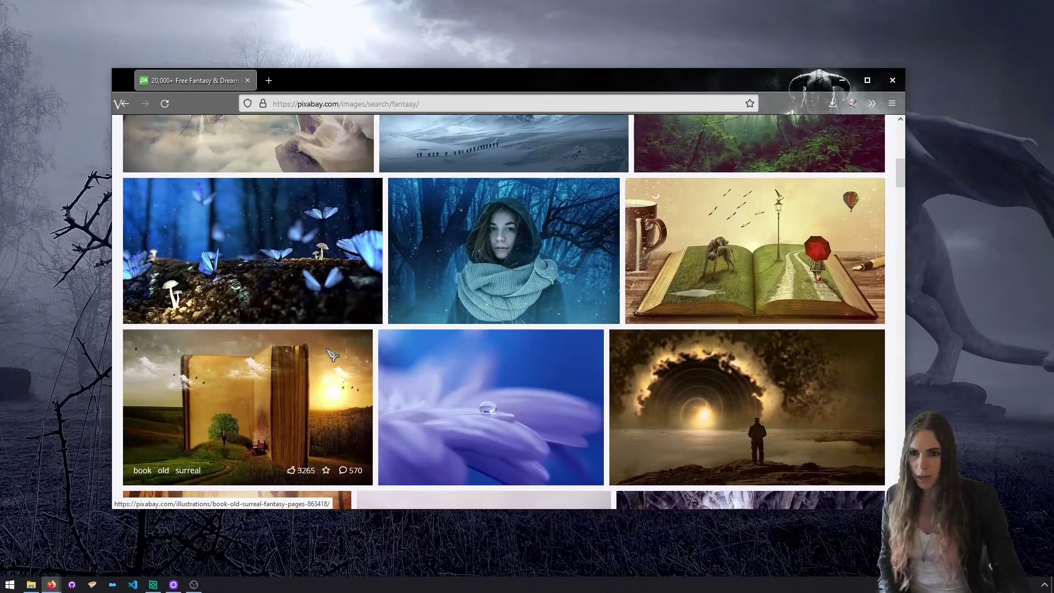
pyautogui.click(326, 268)
pyautogui.click(818, 341)
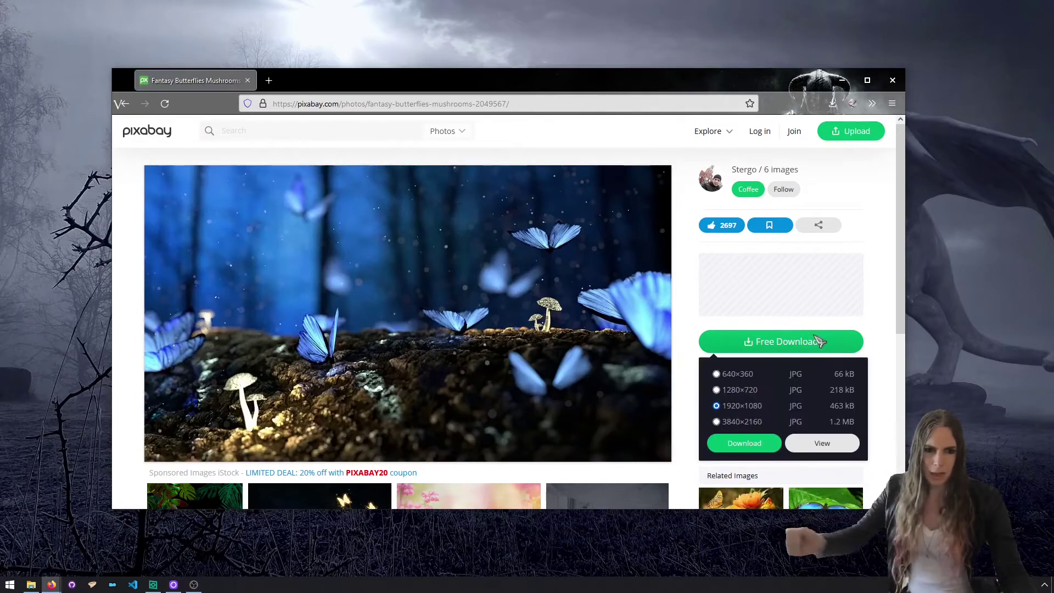
pyautogui.click(759, 447)
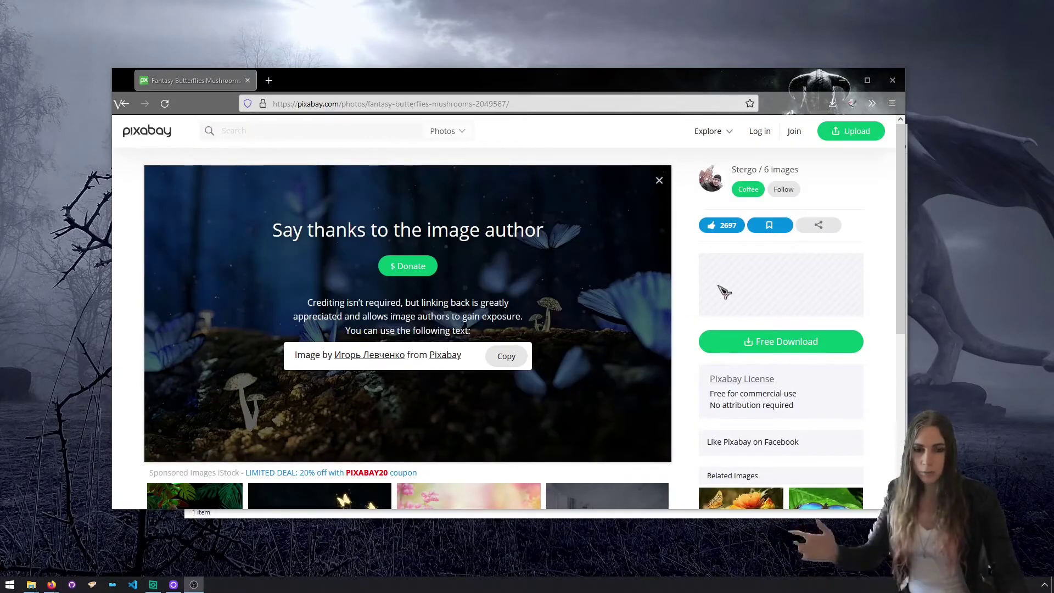
# Step: View fantasy-2049567_1920.jpg from Downloads to confirm it is the butterfly photo
pyautogui.moveTo(31, 584)
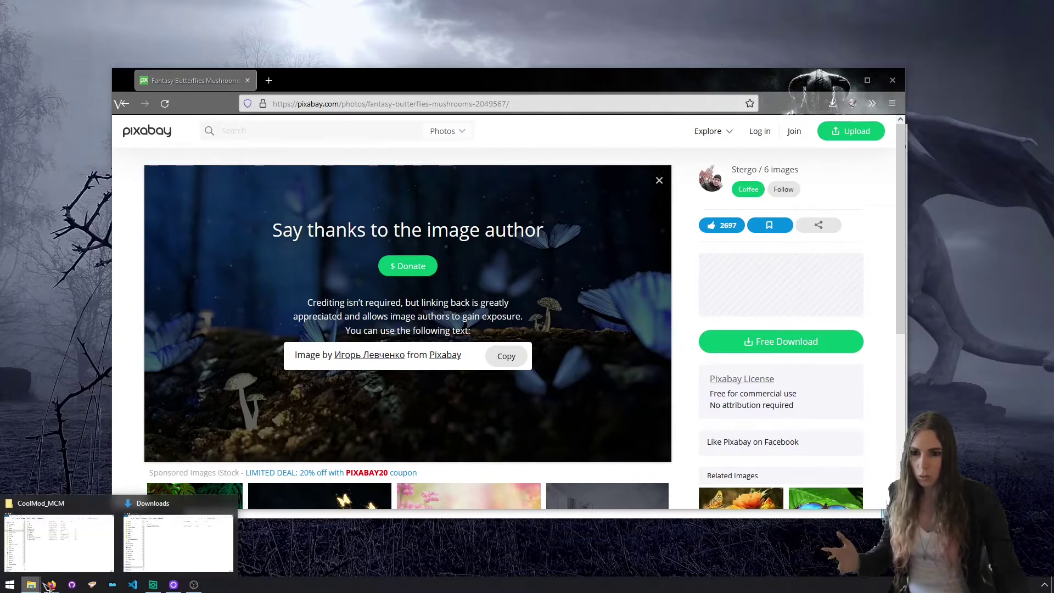
pyautogui.click(138, 549)
pyautogui.doubleClick(387, 217)
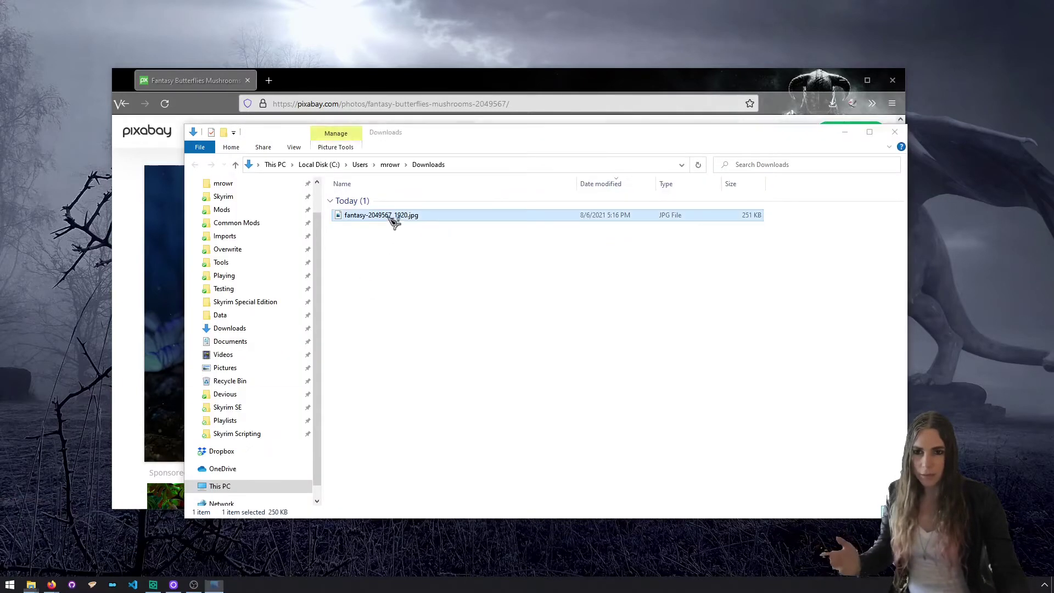
pyautogui.click(835, 37)
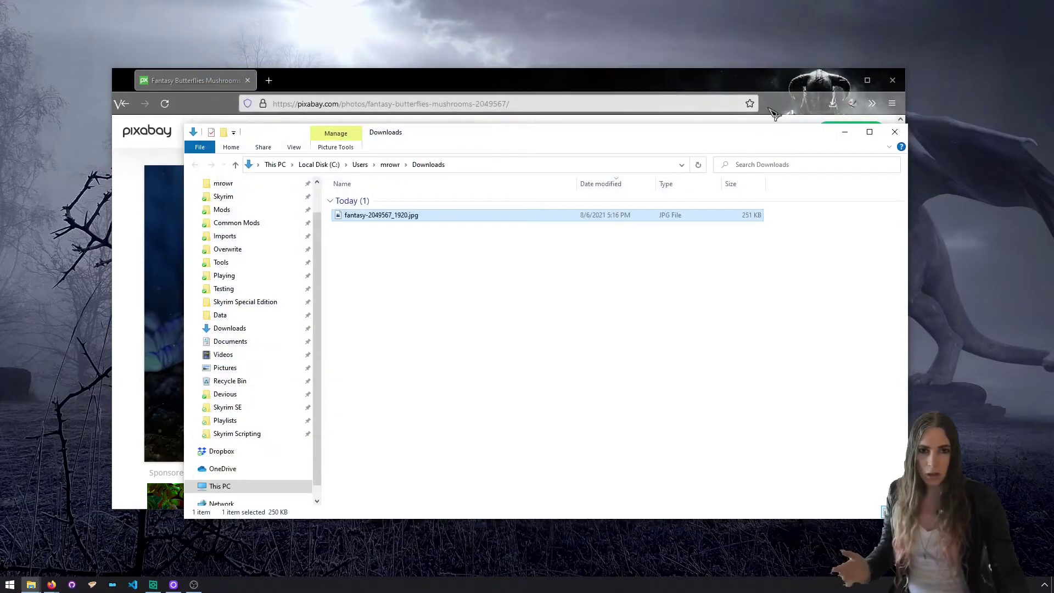
pyautogui.moveTo(755, 139); pyautogui.dragTo(728, 166)
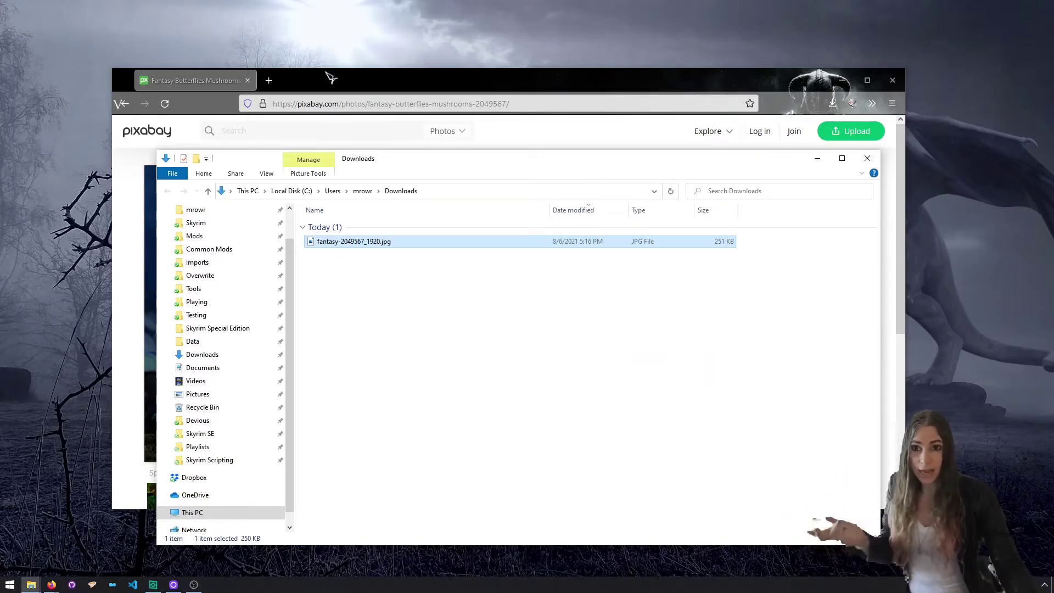
# Step: Search the web for 'gimp dds plugin'
pyautogui.click(281, 82)
pyautogui.write('gimp')
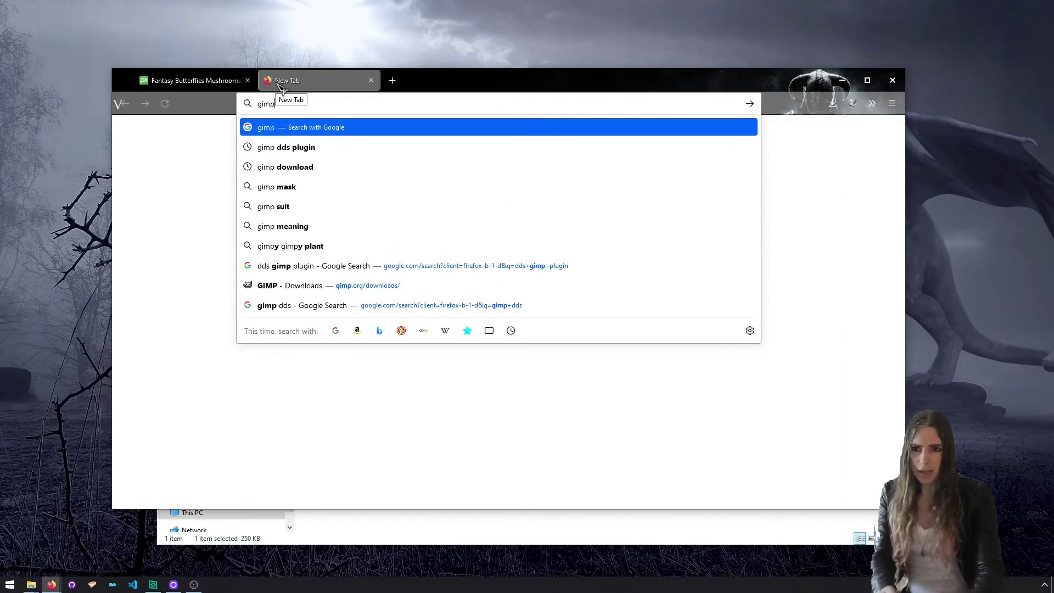
pyautogui.press('Return')
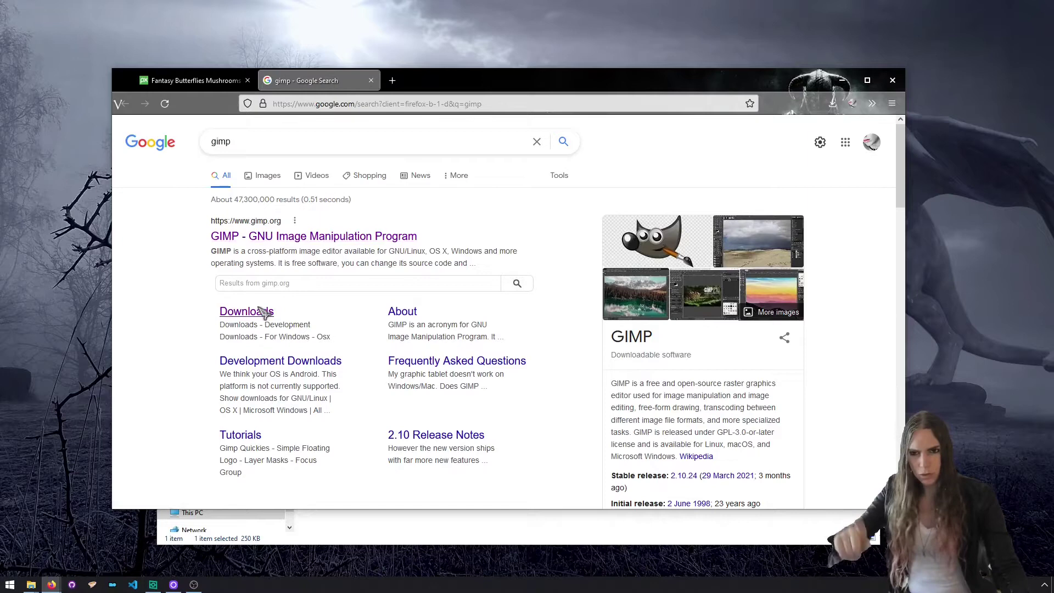
pyautogui.click(391, 80)
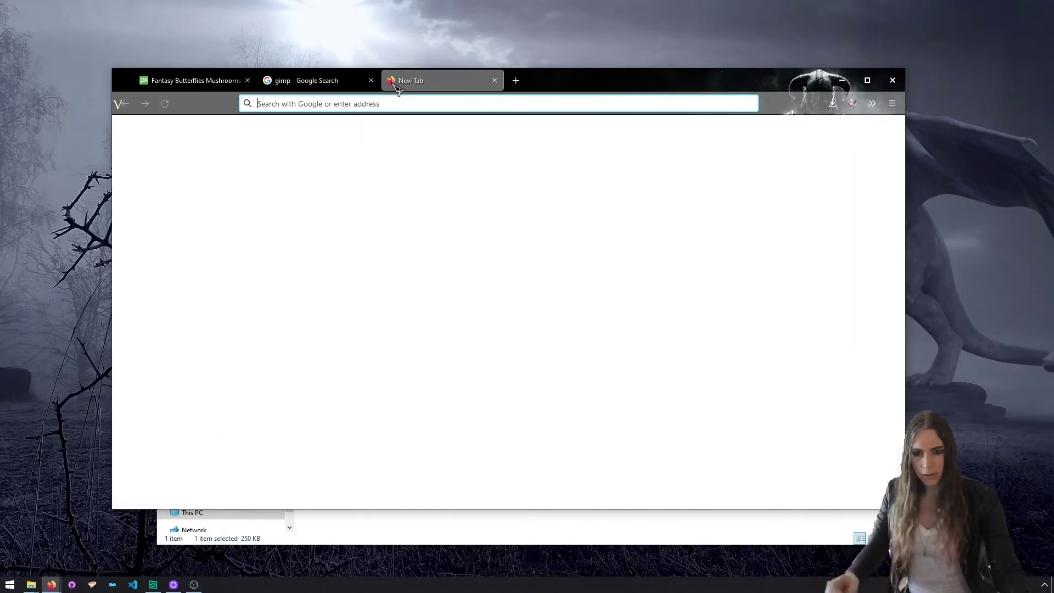
pyautogui.write('gimp dds plugin')
pyautogui.press('Return')
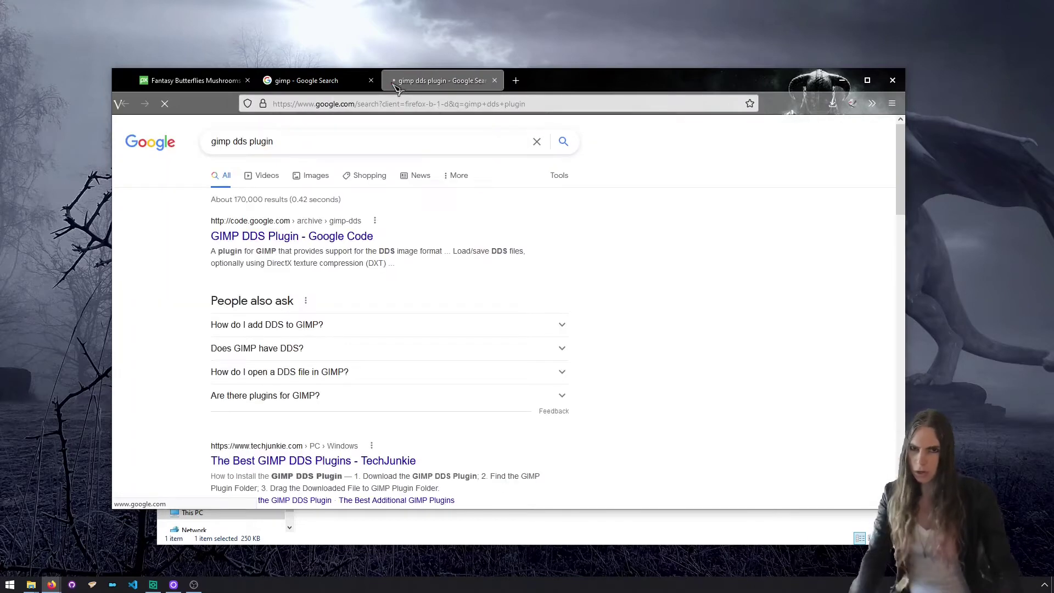
# Step: Save gimp-dds-win64-3.0.1.zip from the GIMP DDS Plugin's Google Code downloads page
pyautogui.click(279, 234)
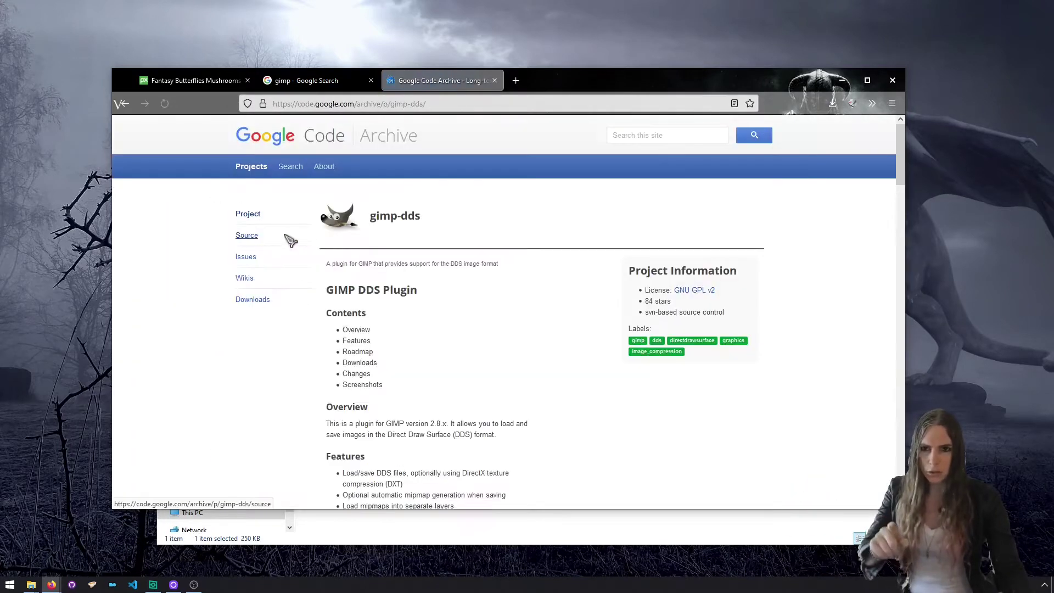
pyautogui.click(267, 301)
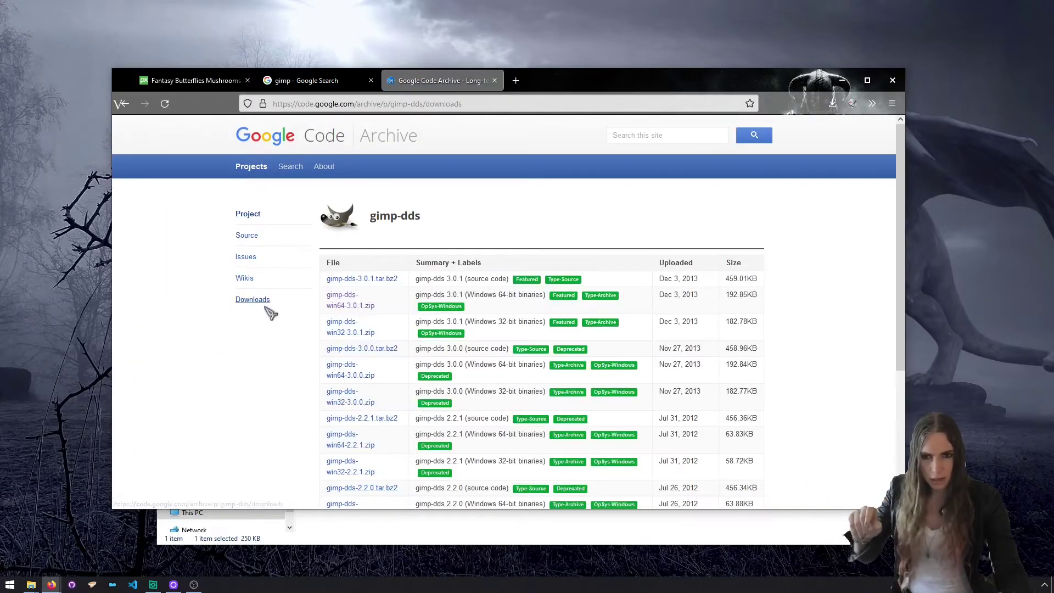
pyautogui.moveTo(431, 278); pyautogui.dragTo(449, 280)
pyautogui.moveTo(521, 316); pyautogui.dragTo(455, 297)
pyautogui.click(365, 305)
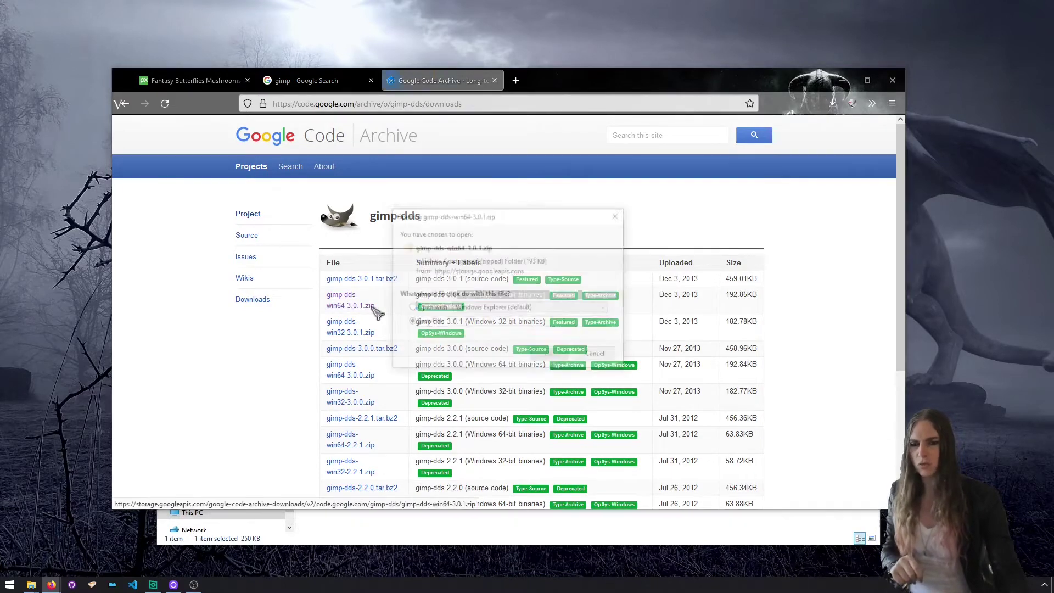
pyautogui.click(433, 325)
pyautogui.click(540, 353)
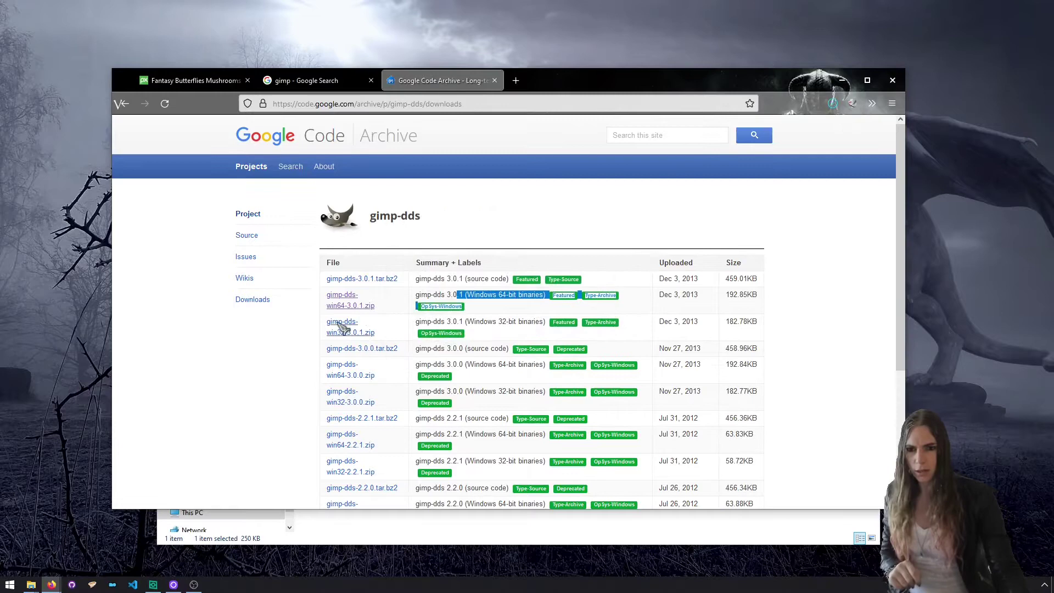
pyautogui.click(830, 106)
# Step: Open readme.txt inside gimp-dds-win64-3.0.1.zip and copy the GIMP plug-ins folder path
pyautogui.click(826, 133)
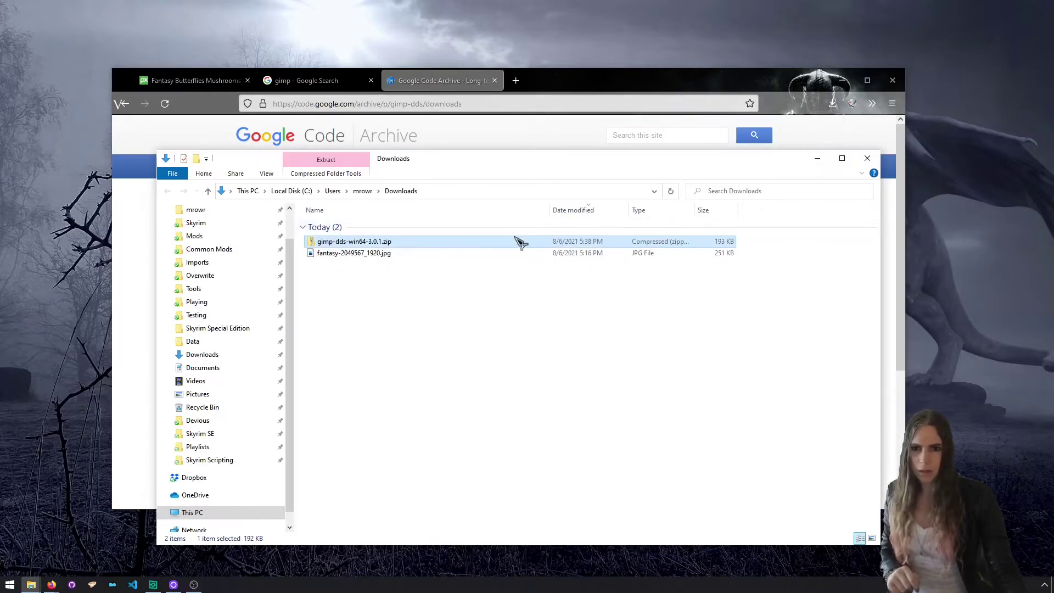
pyautogui.doubleClick(499, 248)
pyautogui.doubleClick(459, 239)
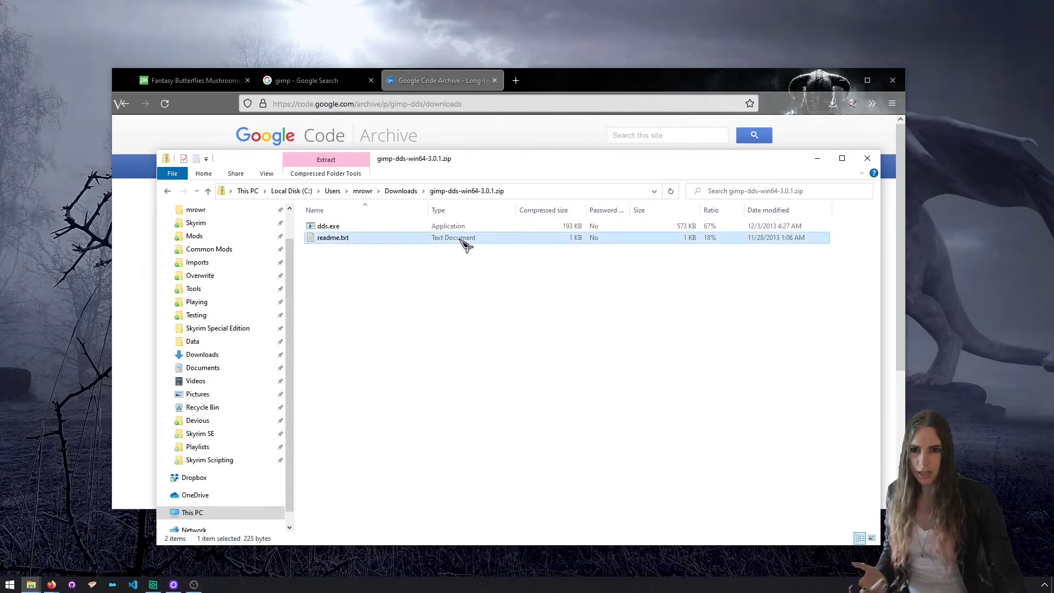
pyautogui.moveTo(272, 125); pyautogui.dragTo(101, 125)
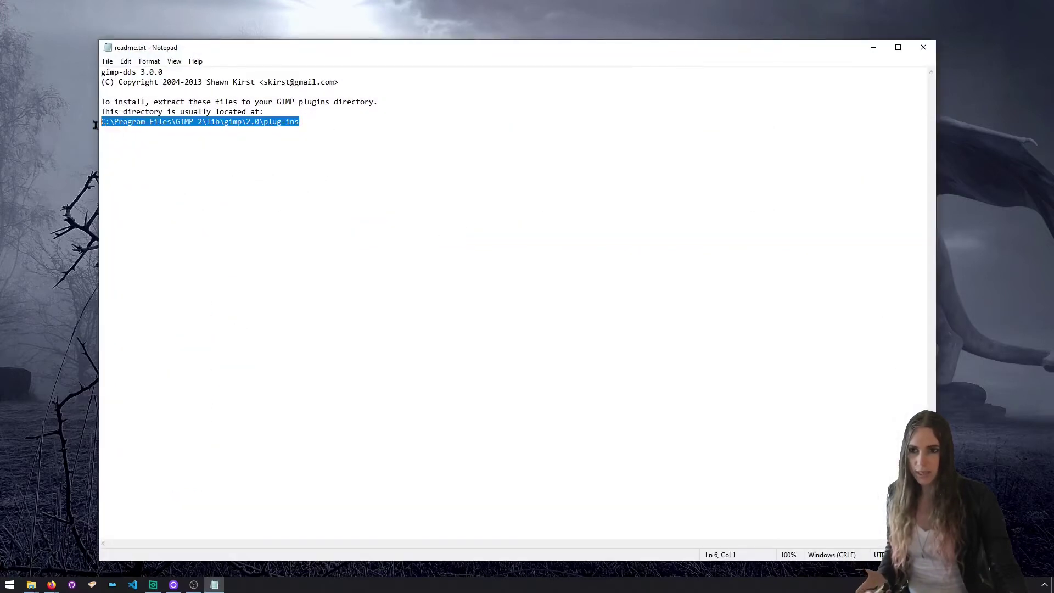
pyautogui.click(923, 47)
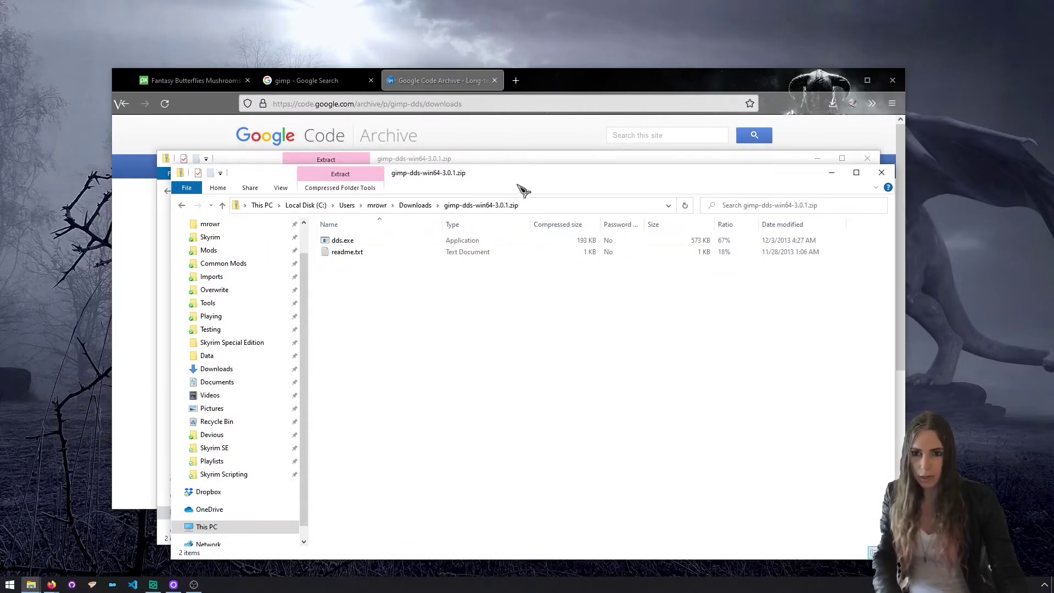
pyautogui.moveTo(484, 161); pyautogui.dragTo(365, 68)
# Step: Go to C:\Program Files\GIMP 2\lib\gimp\2.0\plug-ins and browse its subfolders
pyautogui.click(387, 93)
pyautogui.write('C:\\Program Files\\GIMP 2\\lib\\gimp\\2.0\\plug-ins')
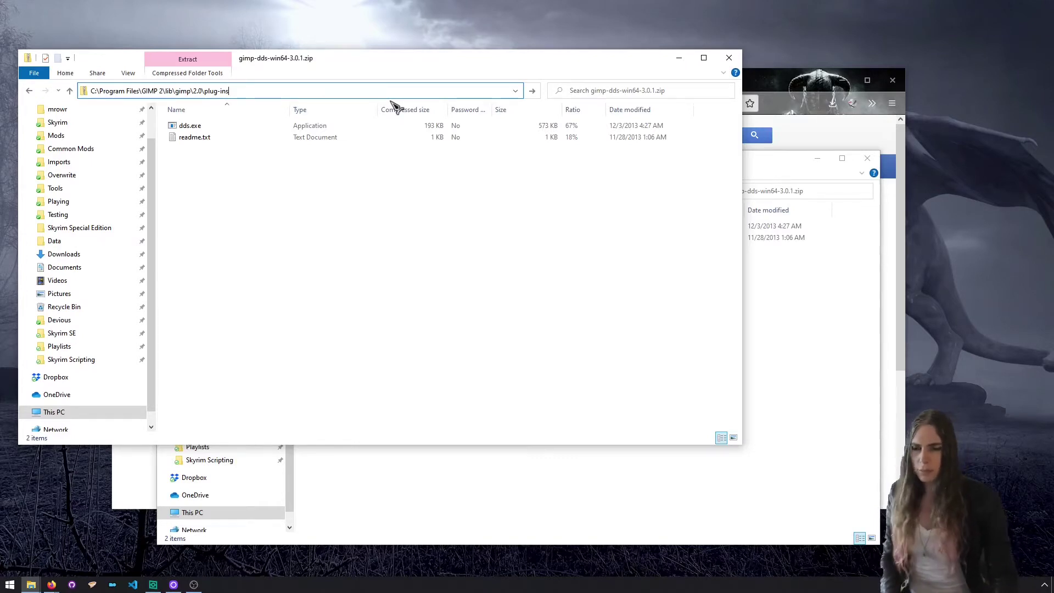
pyautogui.press('Return')
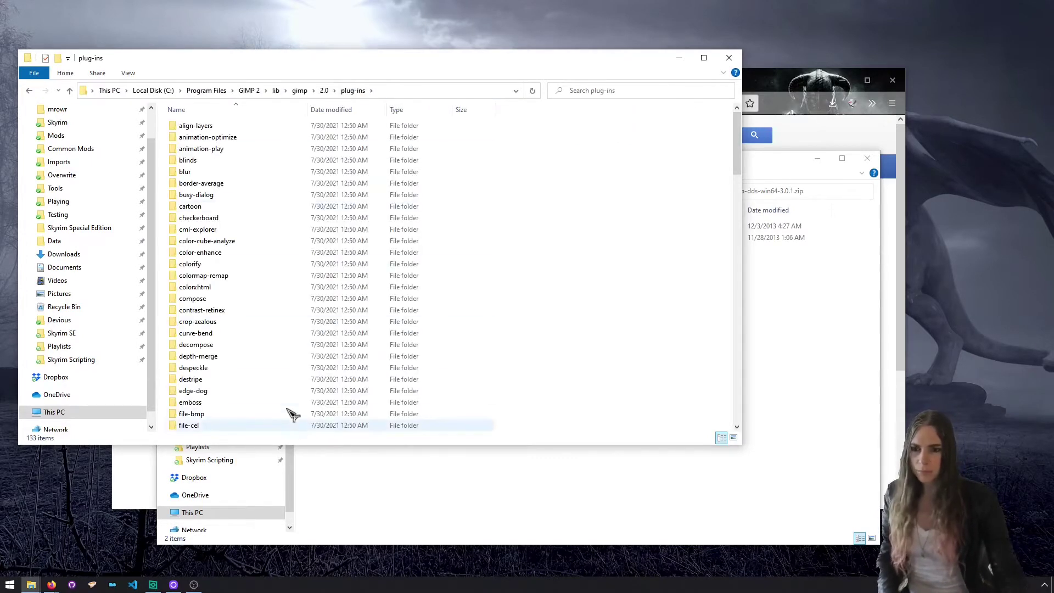
pyautogui.doubleClick(242, 287)
pyautogui.click(29, 90)
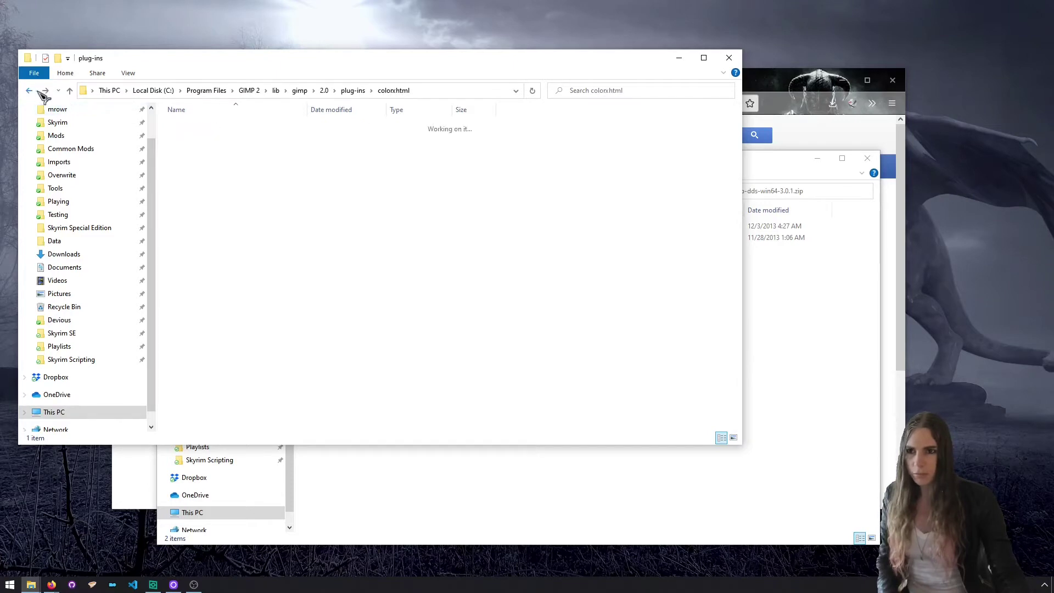
pyautogui.doubleClick(289, 258)
pyautogui.click(252, 137)
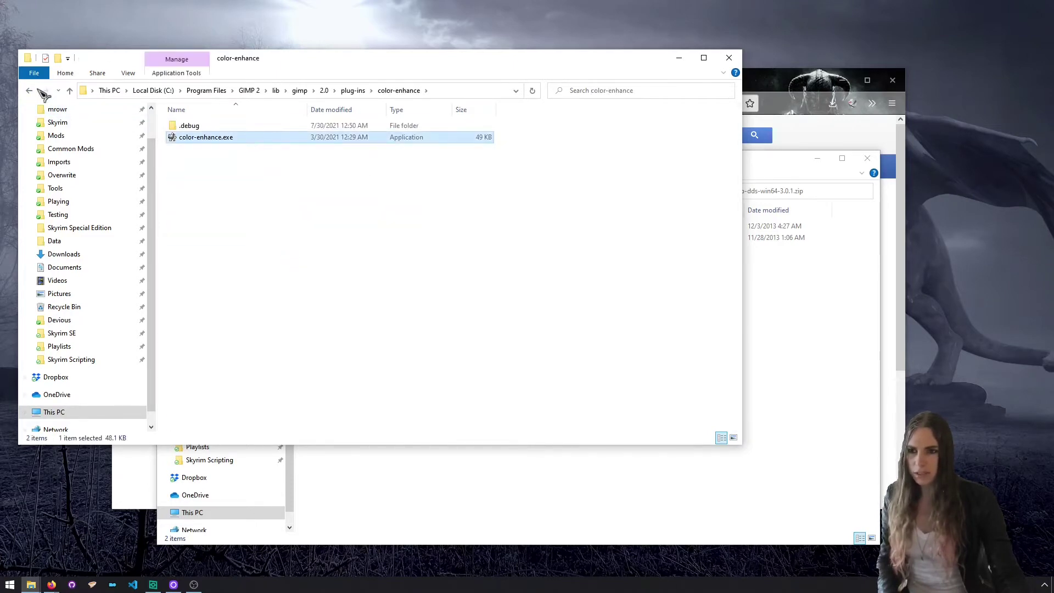
pyautogui.click(29, 90)
# Step: Extract the plugin zip into a gimp-dds-win64-3.0.1 folder in Downloads
pyautogui.click(782, 350)
pyautogui.moveTo(382, 301); pyautogui.dragTo(329, 236)
pyautogui.click(397, 192)
pyautogui.moveTo(487, 161); pyautogui.dragTo(547, 183)
pyautogui.rightClick(439, 265)
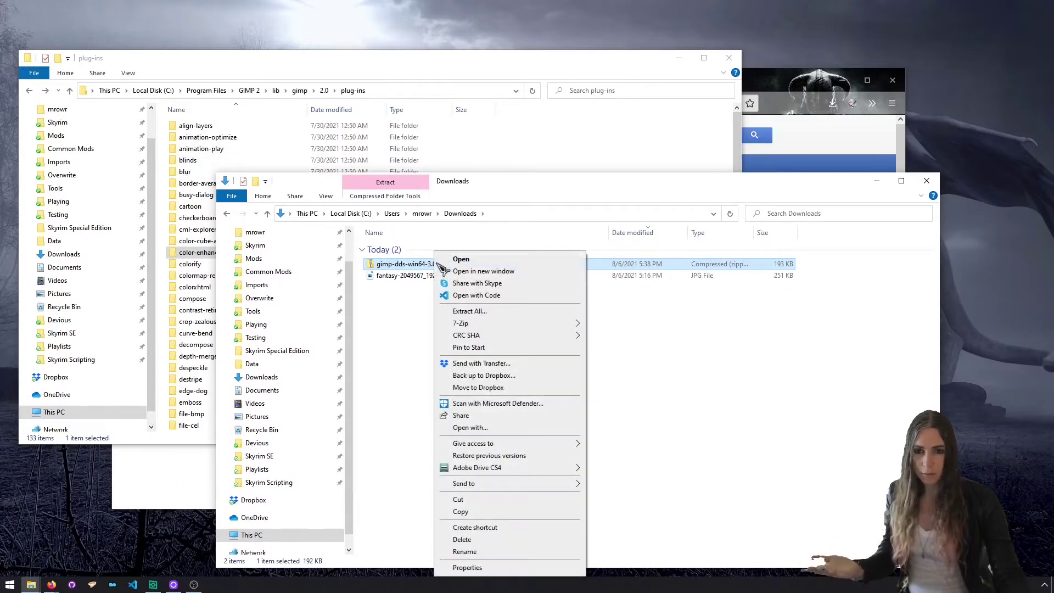
pyautogui.moveTo(545, 324)
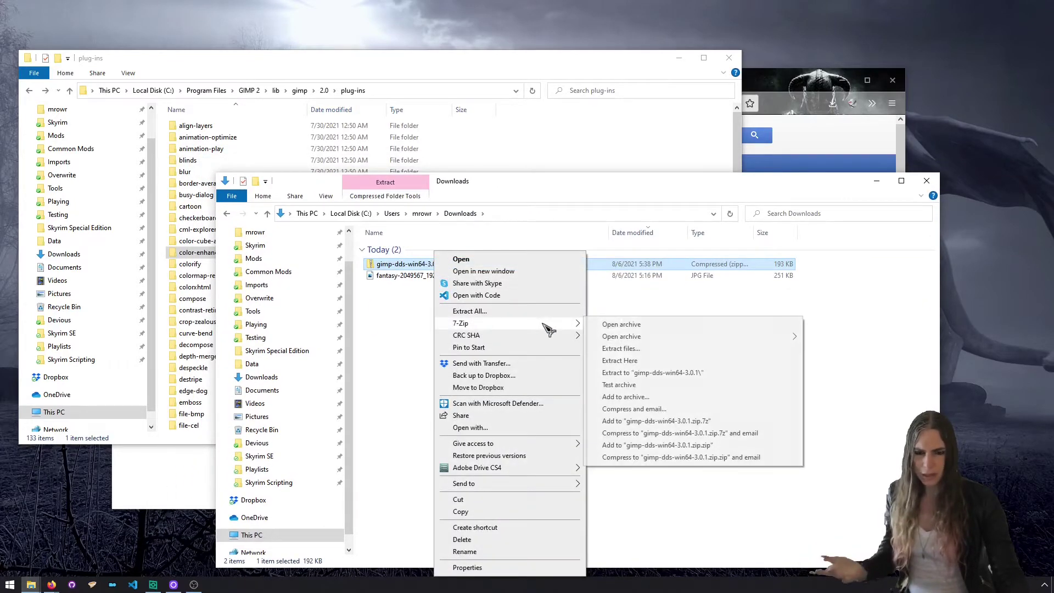
pyautogui.click(645, 372)
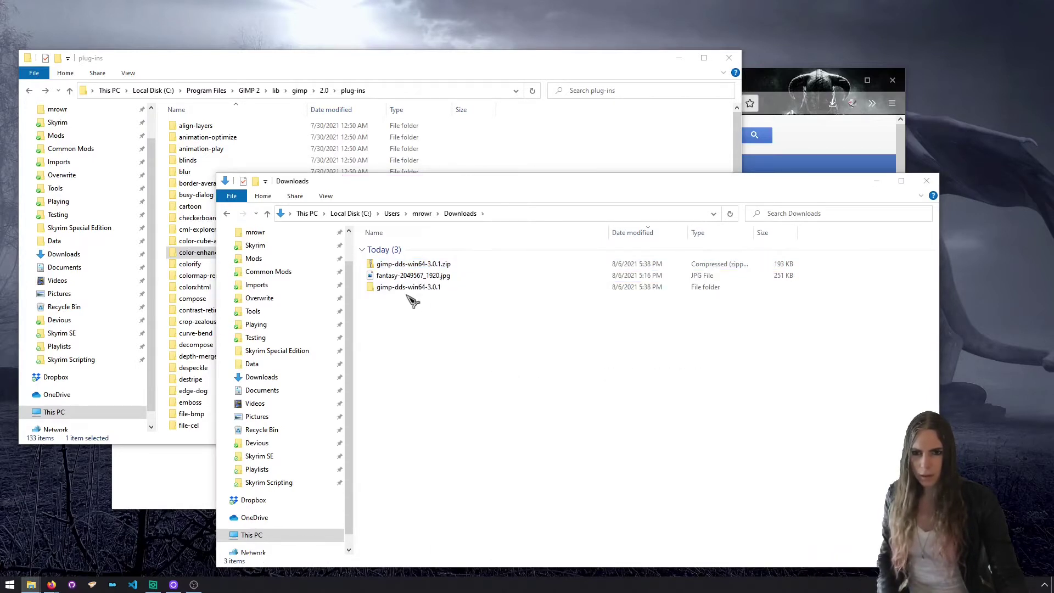
# Step: Drag the extracted gimp-dds-win64-3.0.1 folder into the GIMP plug-ins folder
pyautogui.click(413, 290)
pyautogui.moveTo(410, 293); pyautogui.dragTo(472, 299)
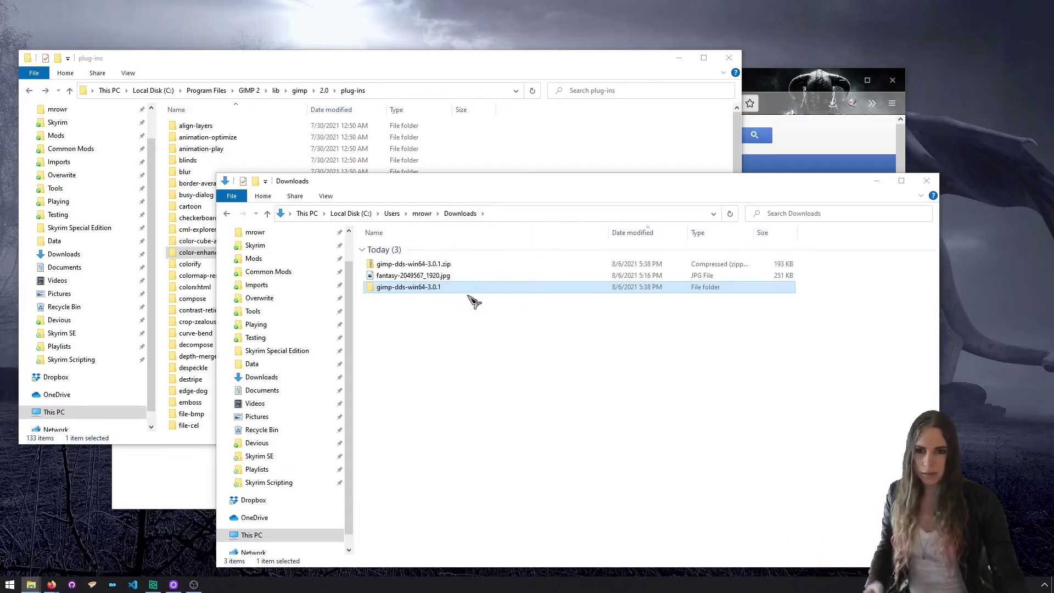
pyautogui.hotkey('alt', 'Tab')
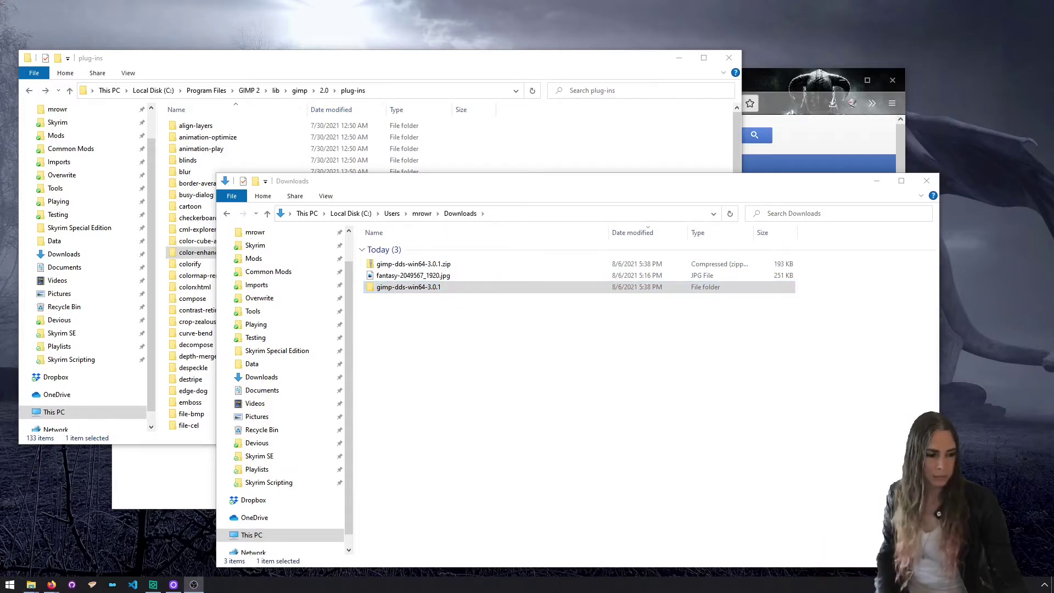
pyautogui.click(707, 463)
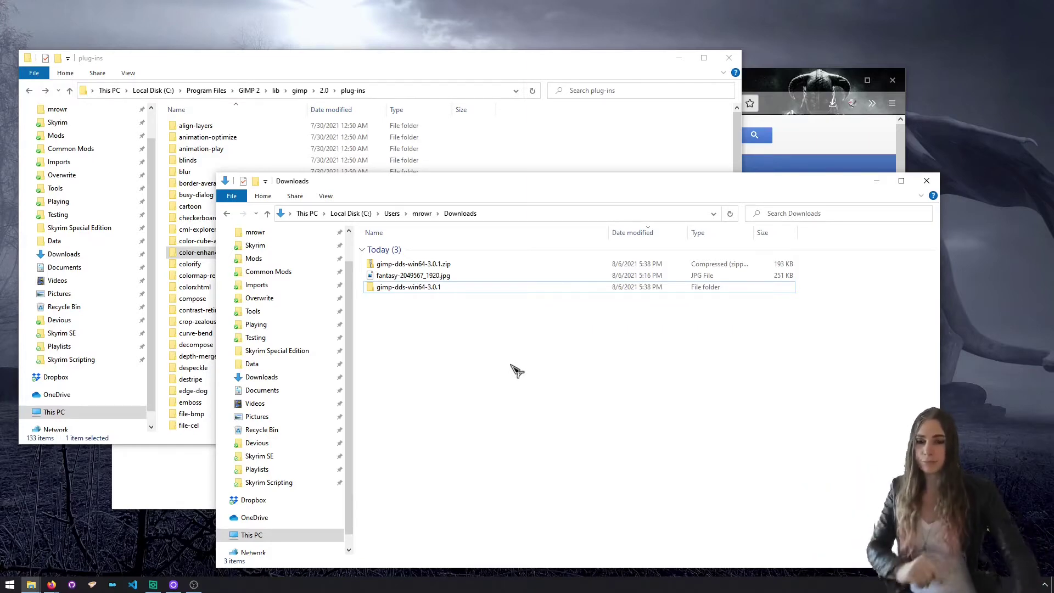
# Step: Launch GIMP 2.10.24 from the Windows search
pyautogui.press('super')
pyautogui.write('gim')
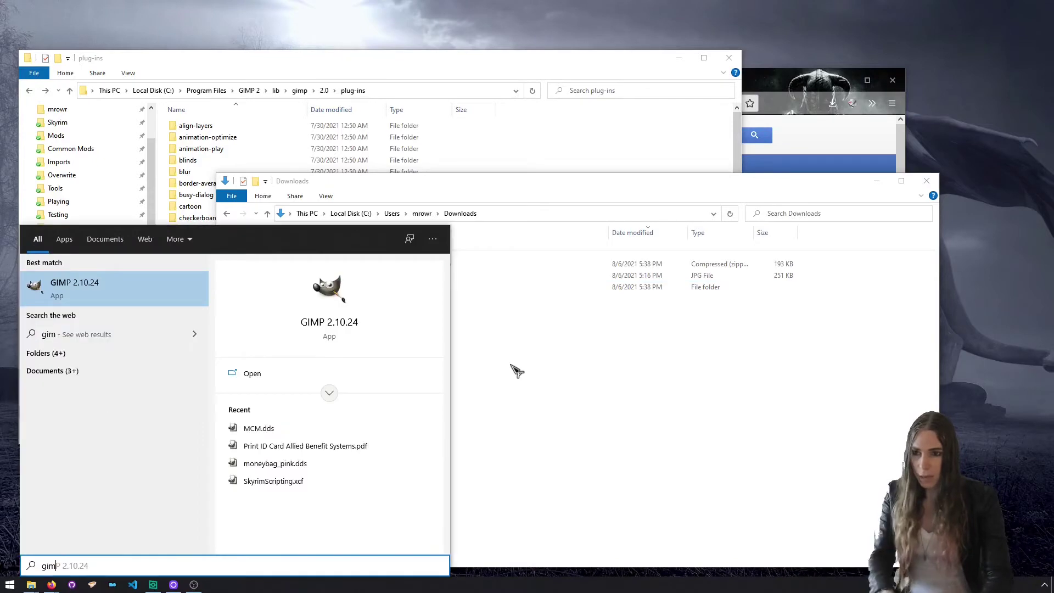
pyautogui.press('Return')
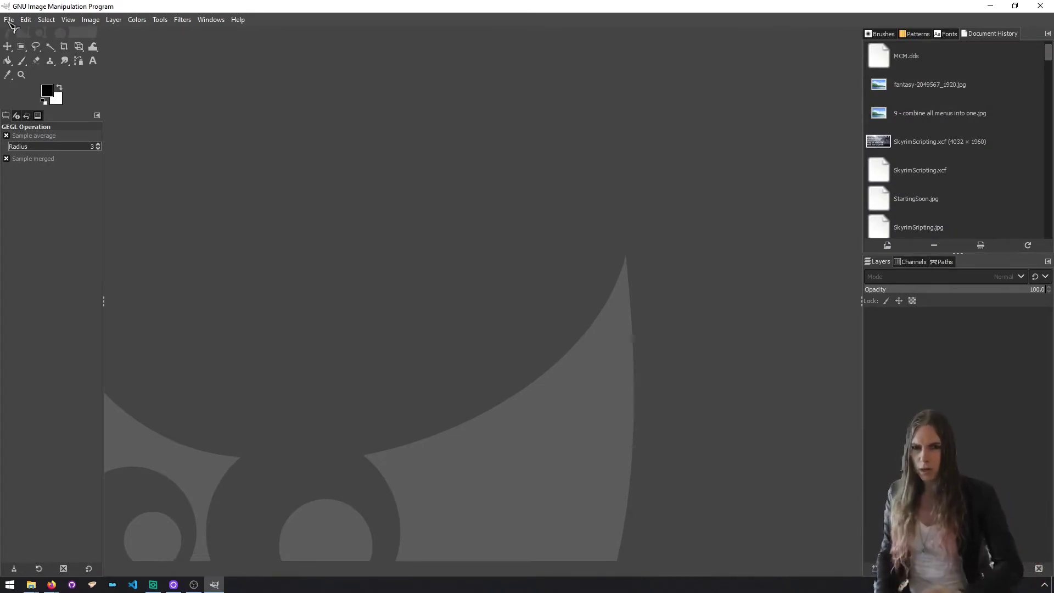
# Step: Create a new 768 × 444 image filled with transparency
pyautogui.click(9, 20)
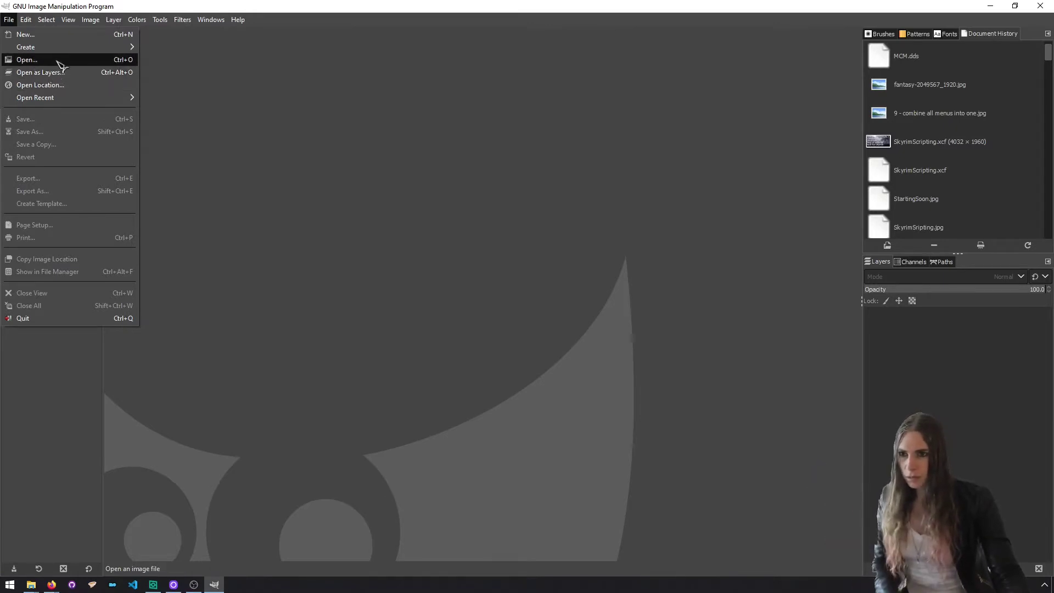
pyautogui.click(73, 38)
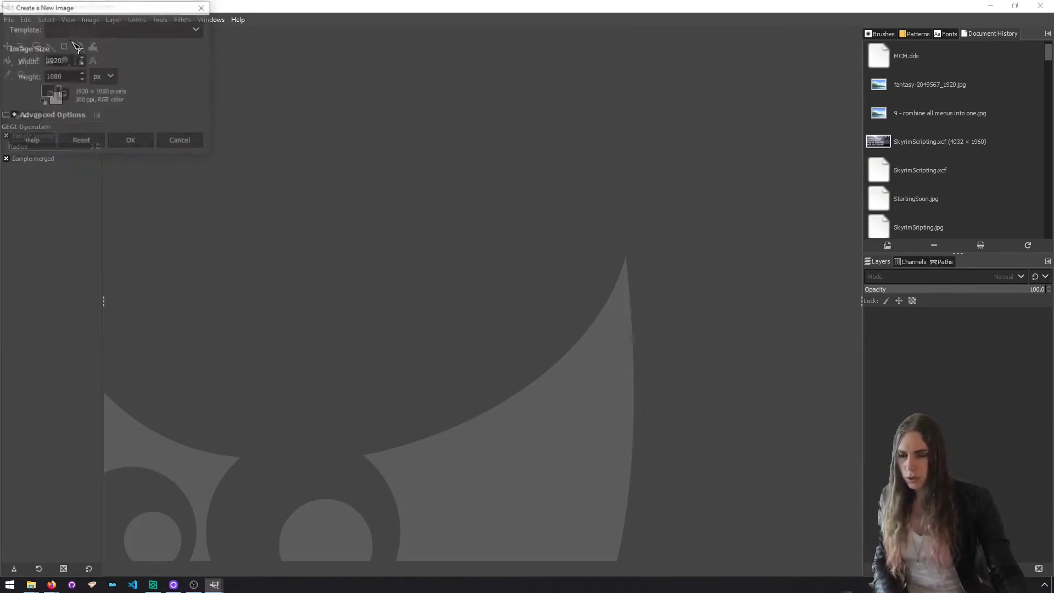
pyautogui.click(79, 115)
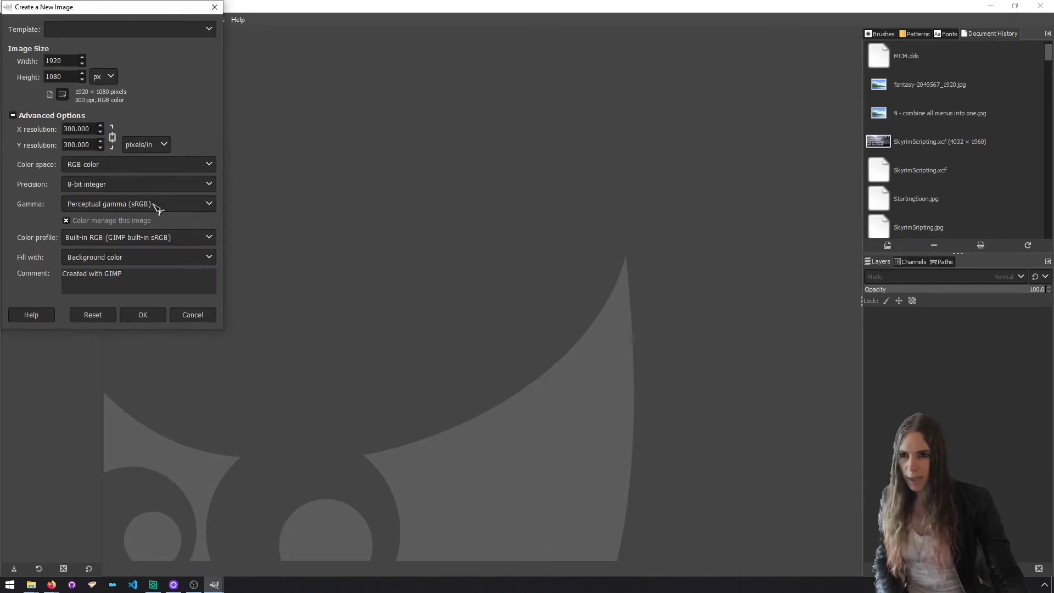
pyautogui.click(170, 266)
pyautogui.click(174, 312)
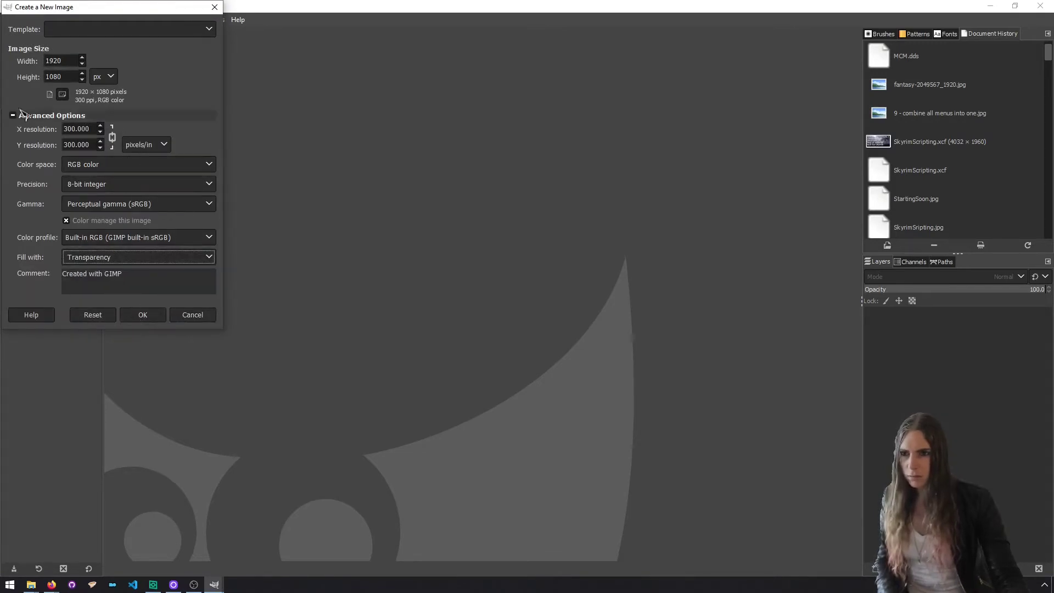
pyautogui.doubleClick(68, 63)
pyautogui.write('768')
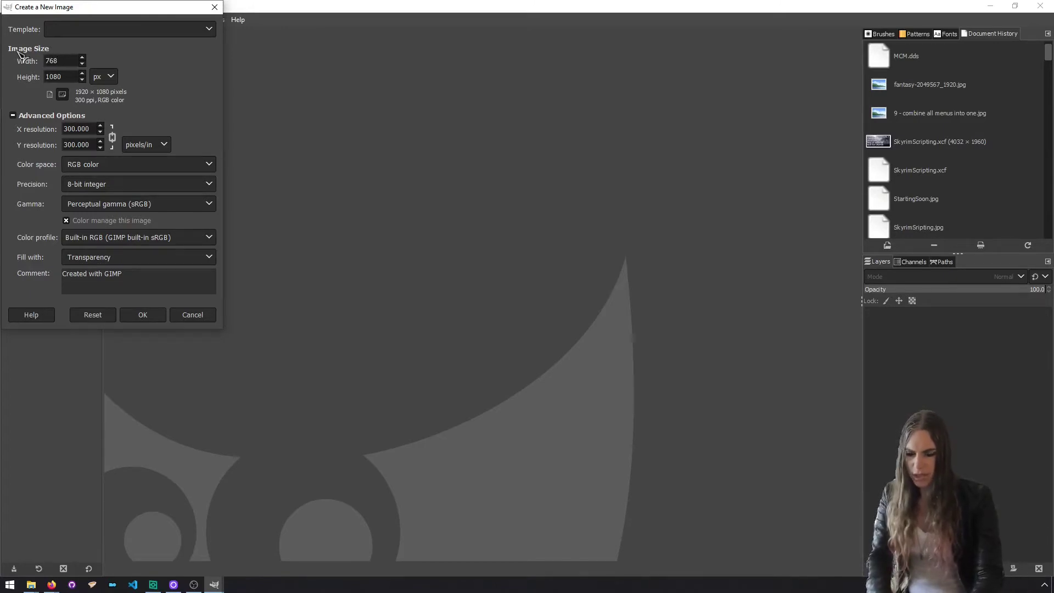
pyautogui.press('Tab')
pyautogui.write('44')
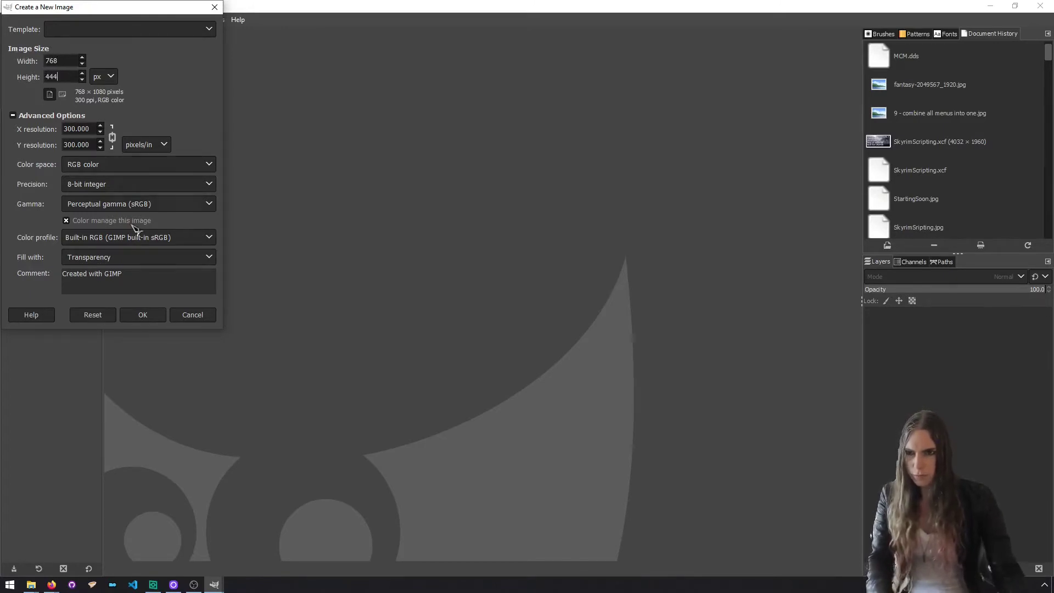
pyautogui.write('4')
pyautogui.click(155, 314)
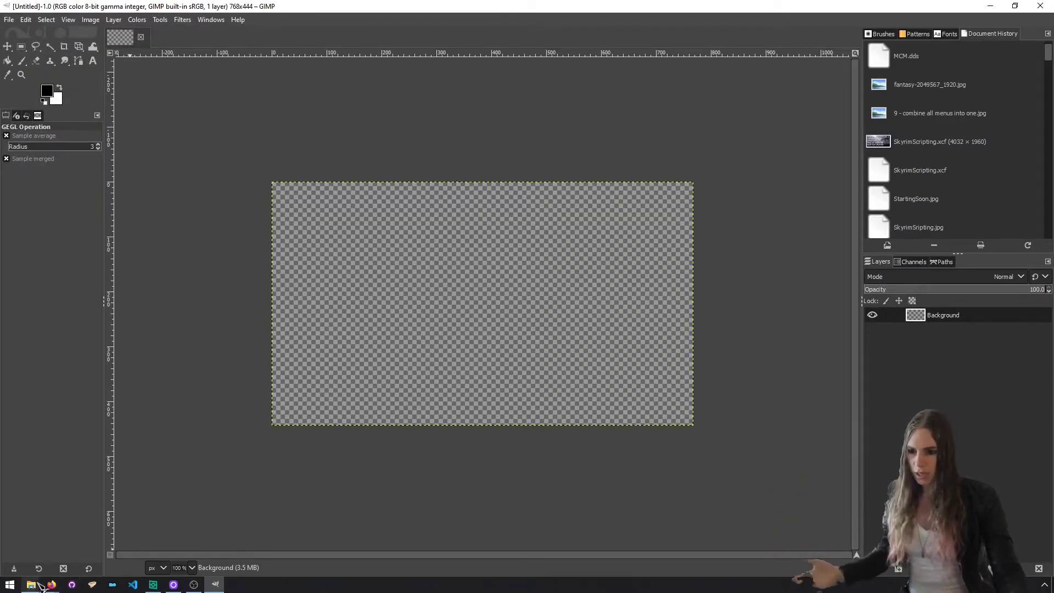
# Step: Drop fantasy-2049567_1920.jpg onto the canvas as a layer and draw a text box across its top
pyautogui.moveTo(42, 586)
pyautogui.click(197, 549)
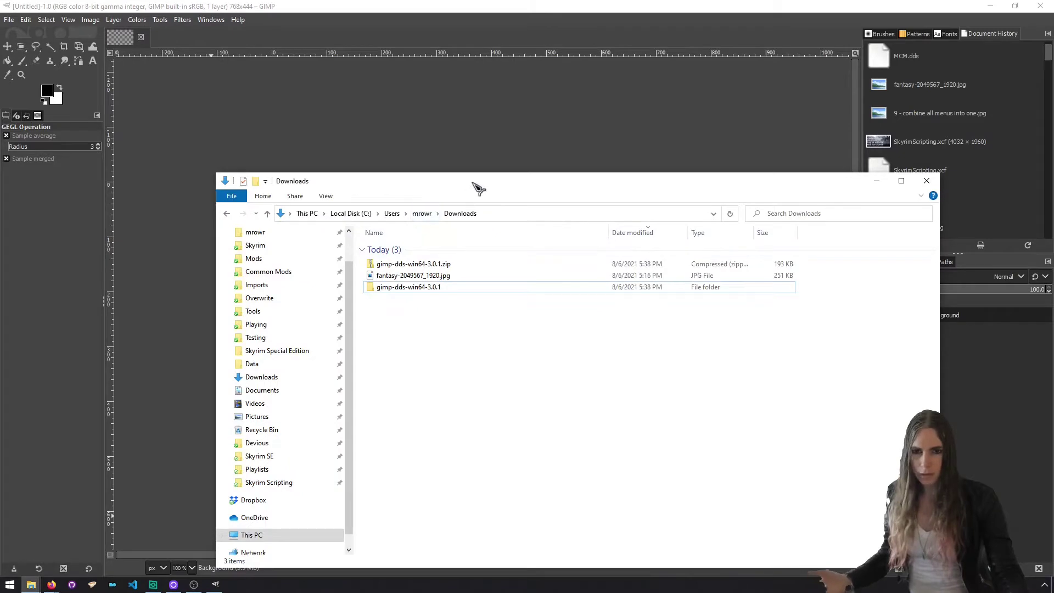
pyautogui.moveTo(478, 188); pyautogui.dragTo(694, 138)
pyautogui.moveTo(658, 225); pyautogui.dragTo(404, 269)
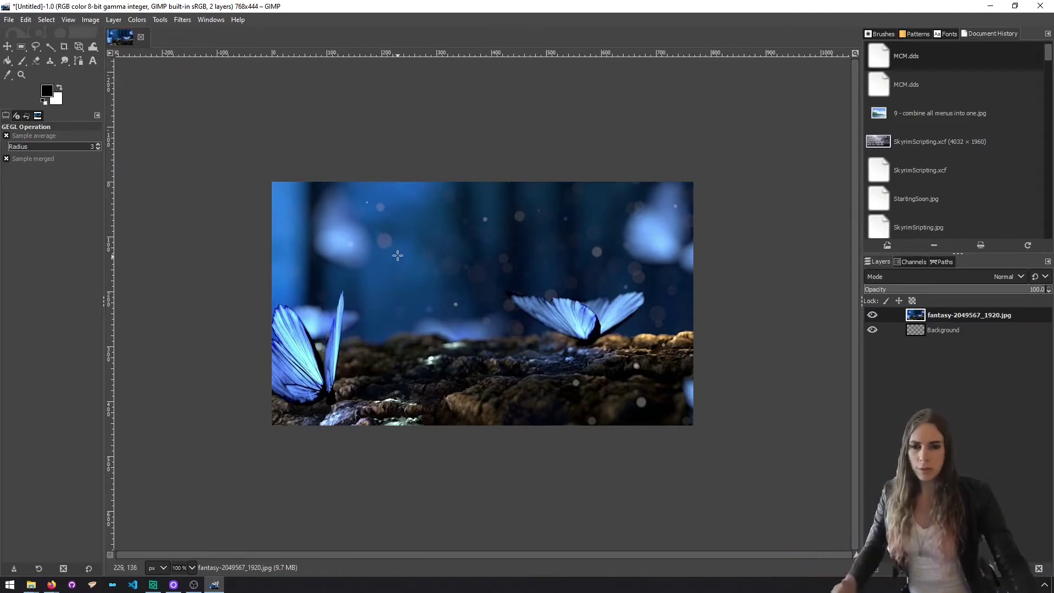
pyautogui.click(93, 61)
pyautogui.moveTo(287, 194); pyautogui.dragTo(633, 272)
# Step: Type 'Butterfly' in white text
pyautogui.click(449, 177)
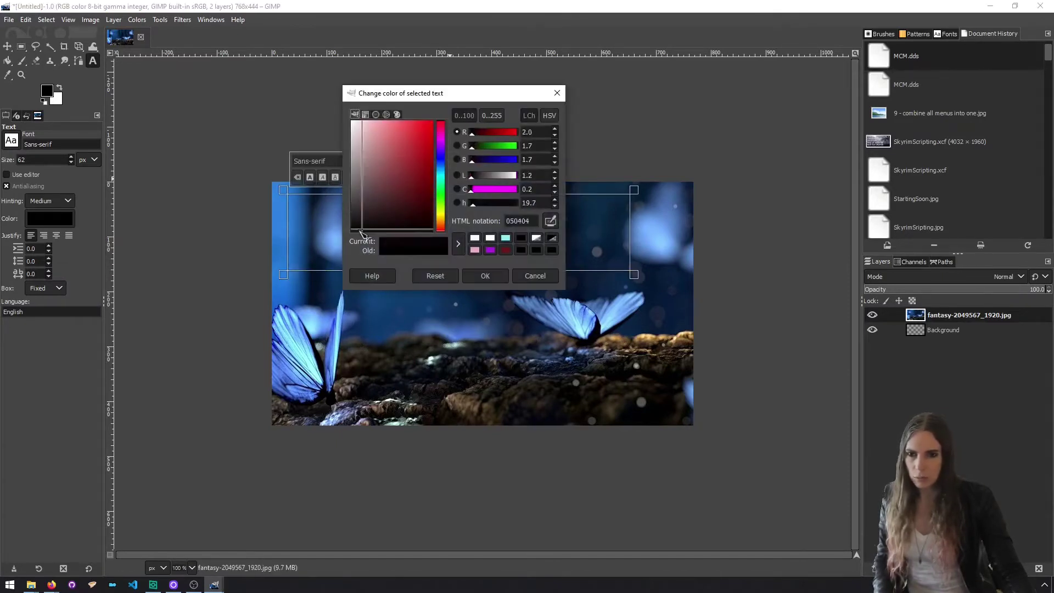
pyautogui.moveTo(362, 132); pyautogui.dragTo(334, 114)
pyautogui.click(485, 275)
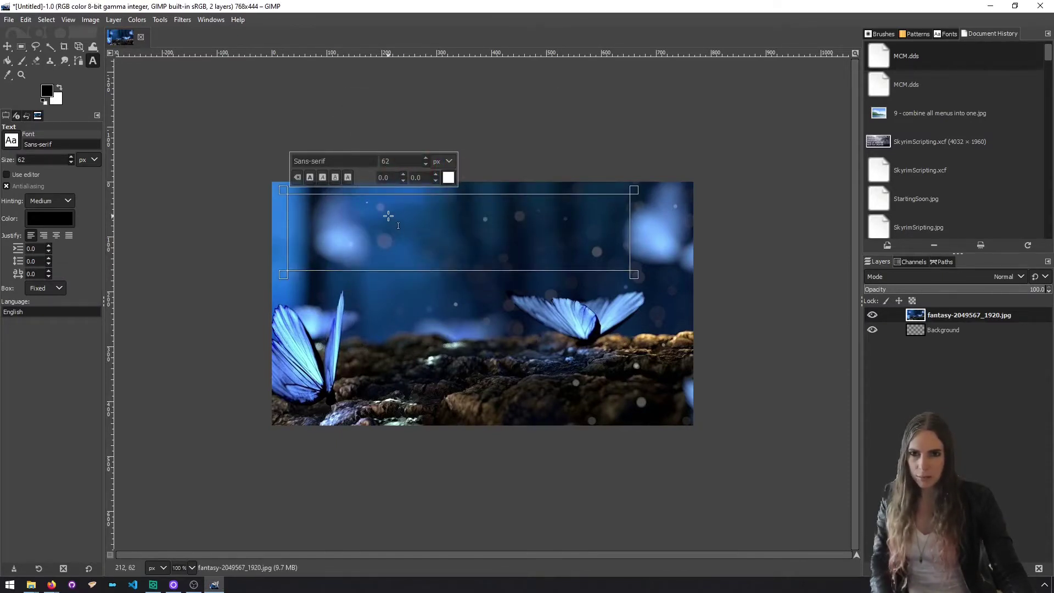
pyautogui.write('Butterfly')
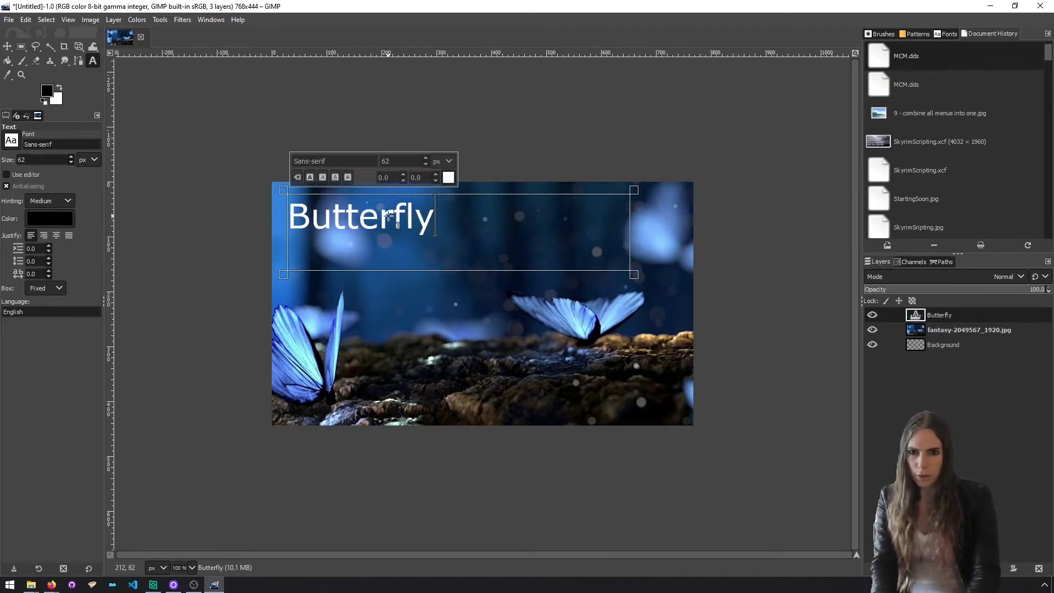
# Step: Set the text to FantaisieArtistique Medium at size 150 and enlarge the text box
pyautogui.doubleClick(333, 162)
pyautogui.write('FantaisieArtistique Medium')
pyautogui.click(342, 160)
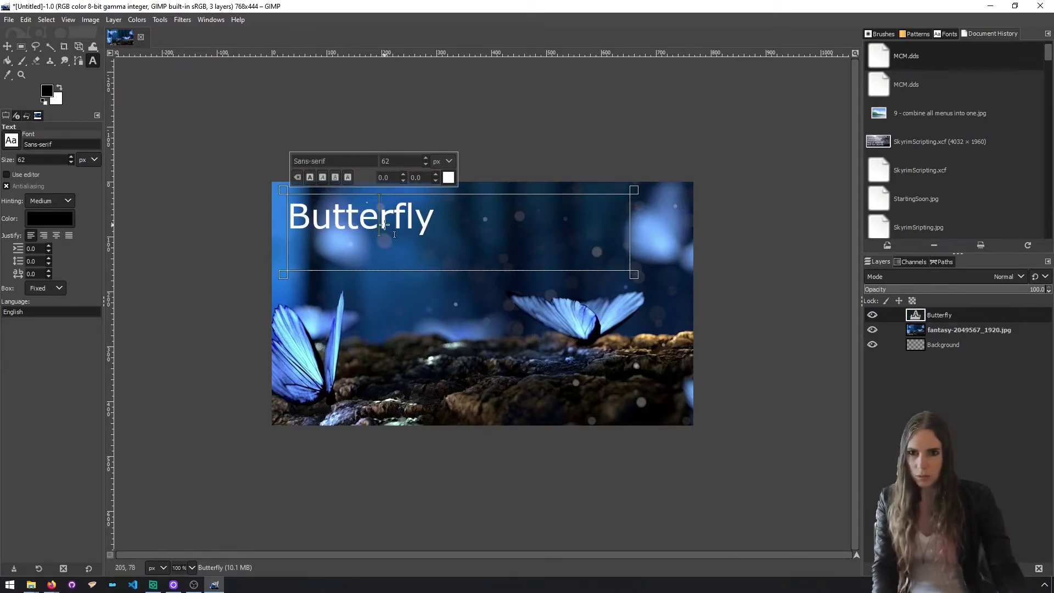
pyautogui.write('Fa')
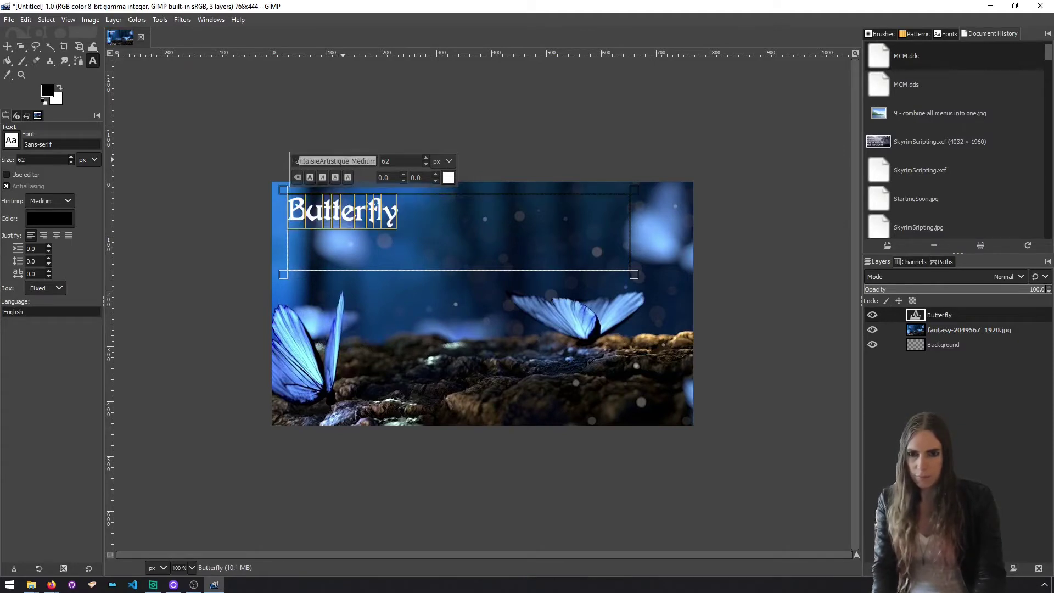
pyautogui.write('nt')
pyautogui.press('Return')
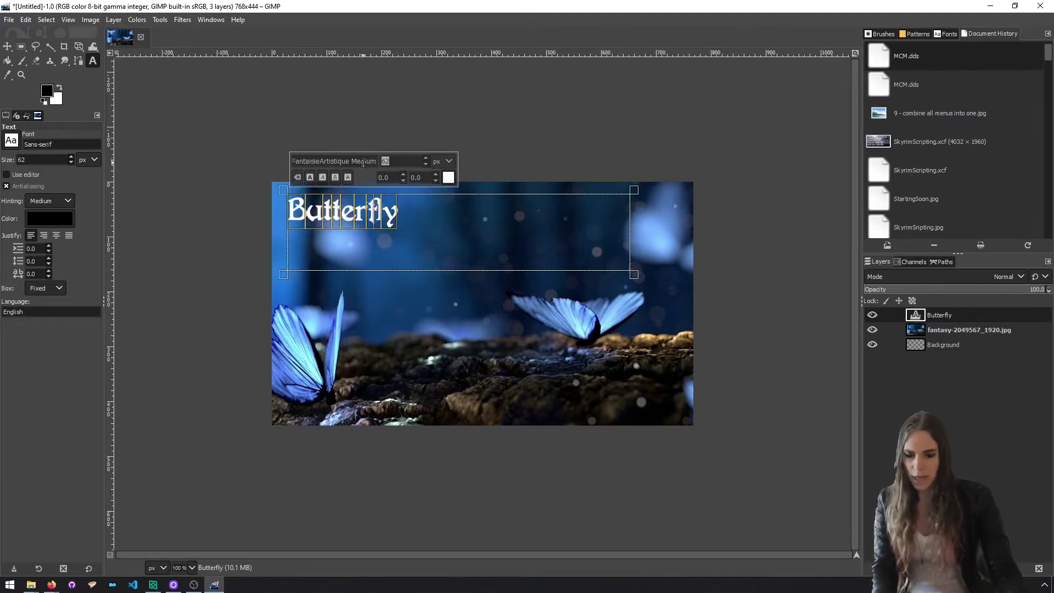
pyautogui.write('200')
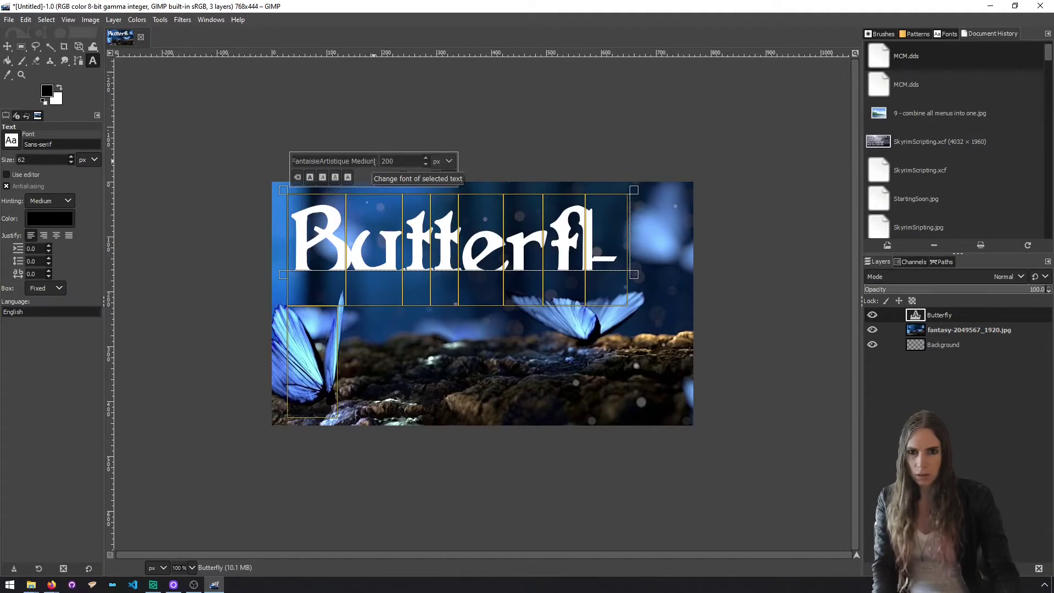
pyautogui.doubleClick(383, 162)
pyautogui.write('100')
pyautogui.write('1')
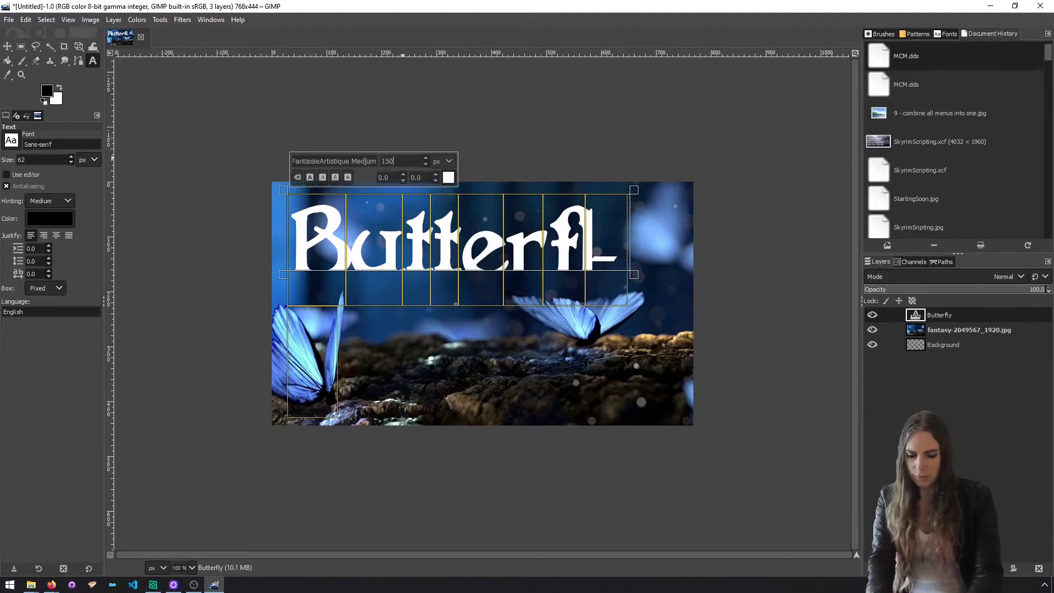
pyautogui.write('50')
pyautogui.moveTo(636, 270); pyautogui.dragTo(679, 328)
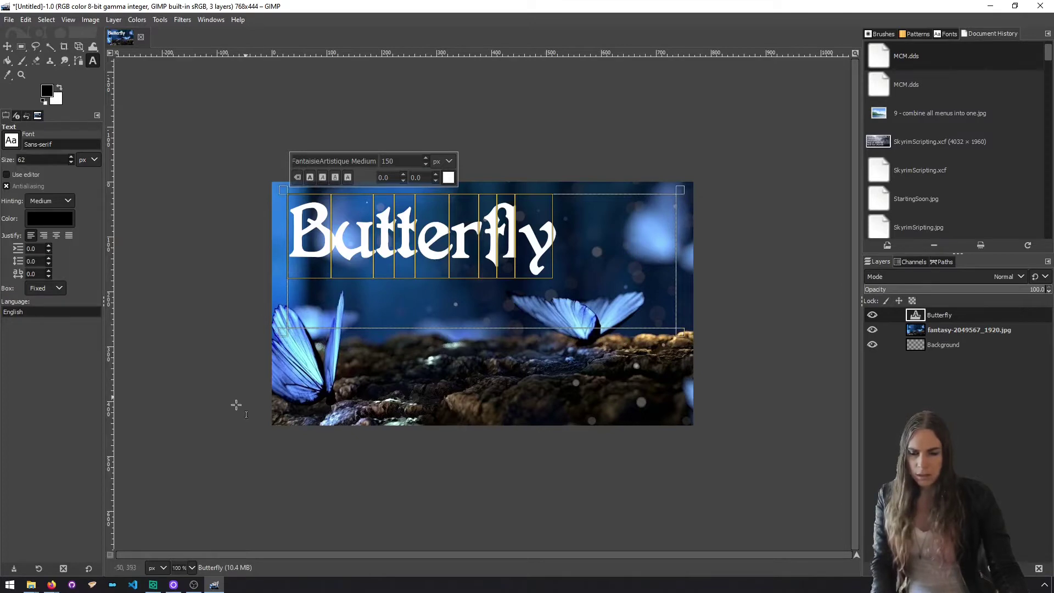
pyautogui.moveTo(51, 584)
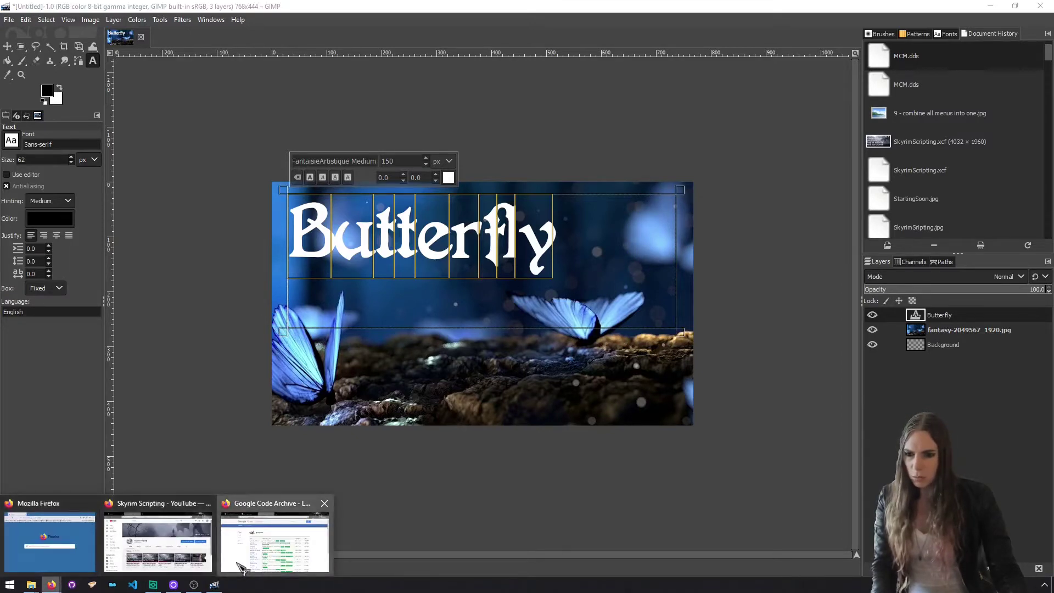
pyautogui.click(274, 541)
# Step: Google 'butterfly in french' and copy the translation 'papillon'
pyautogui.click(516, 80)
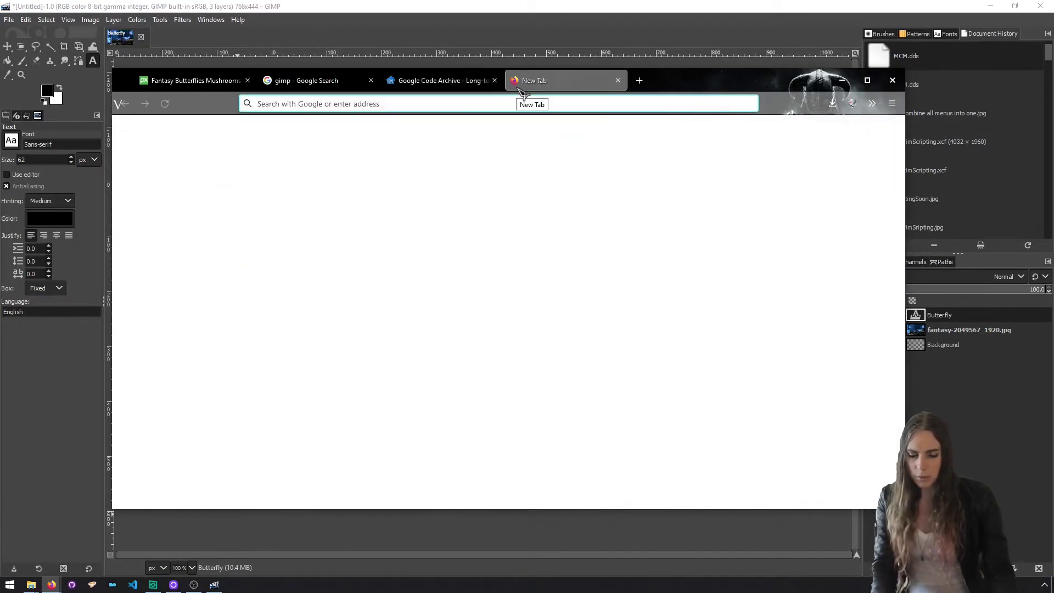
pyautogui.write('butter')
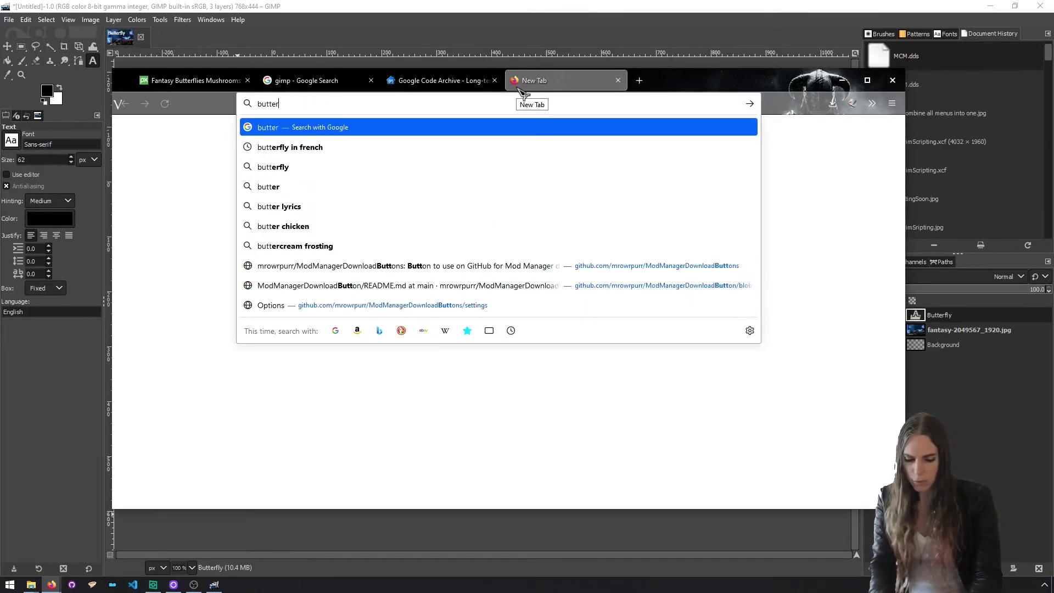
pyautogui.write('fly in french')
pyautogui.press('Return')
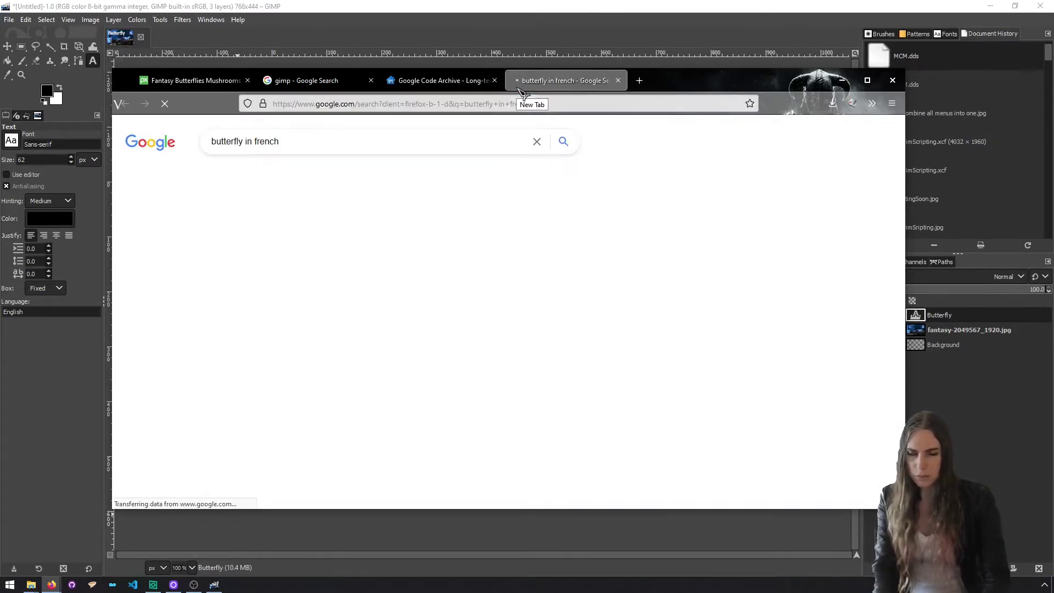
pyautogui.moveTo(514, 255); pyautogui.dragTo(411, 259)
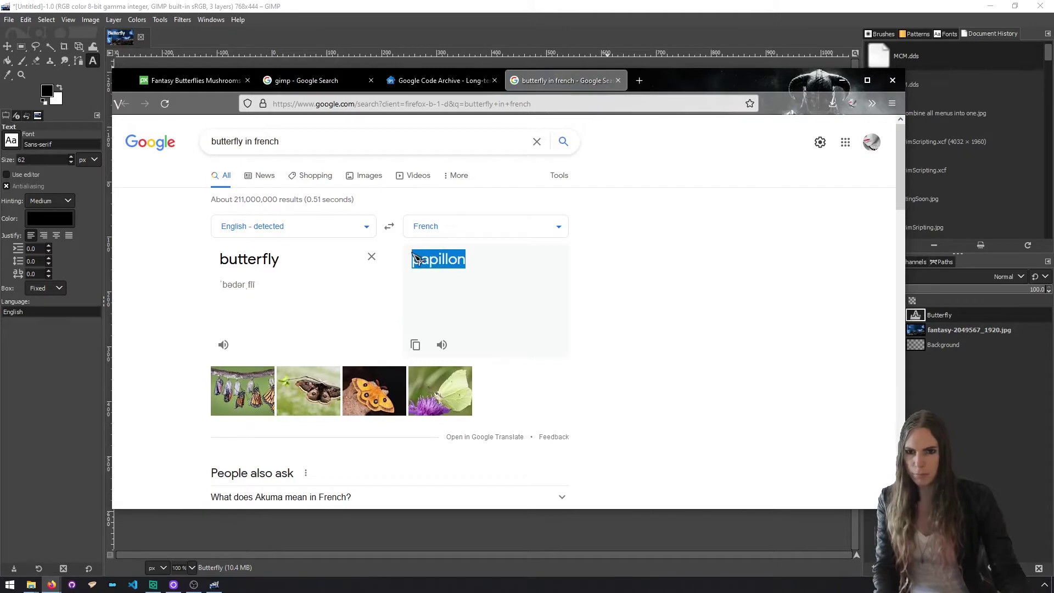
pyautogui.rightClick(427, 256)
pyautogui.click(448, 265)
# Step: Replace Butterfly with the pasted papillon in white, capitalised to 'Papillon'
pyautogui.click(841, 80)
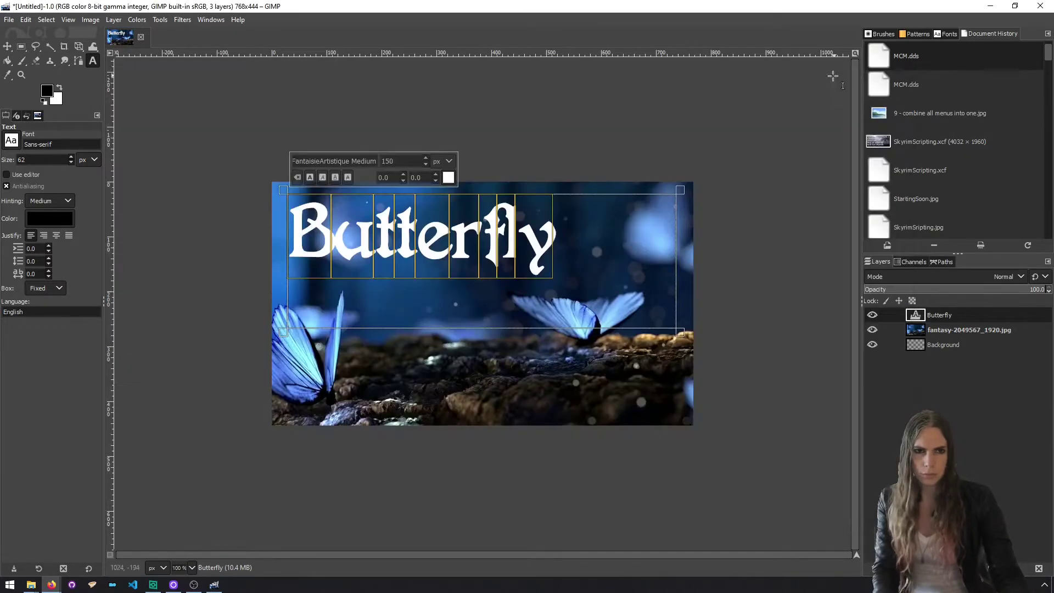
pyautogui.click(527, 228)
pyautogui.hotkey('ctrl', 'a')
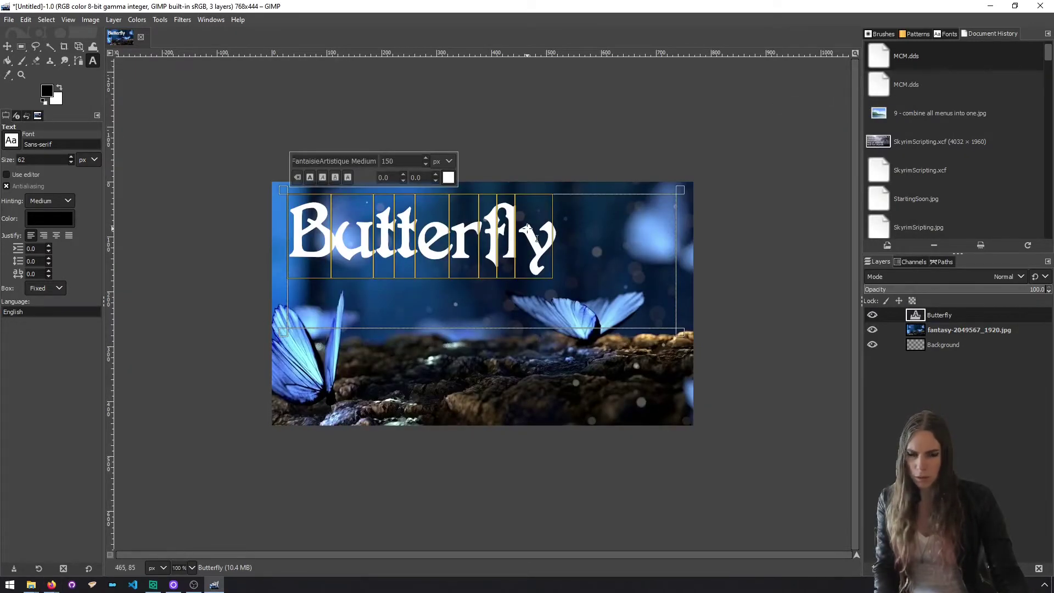
pyautogui.hotkey('ctrl', 'v')
pyautogui.hotkey('ctrl', 'a')
pyautogui.click(448, 177)
pyautogui.moveTo(412, 212); pyautogui.dragTo(340, 130)
pyautogui.click(483, 275)
pyautogui.press('Home')
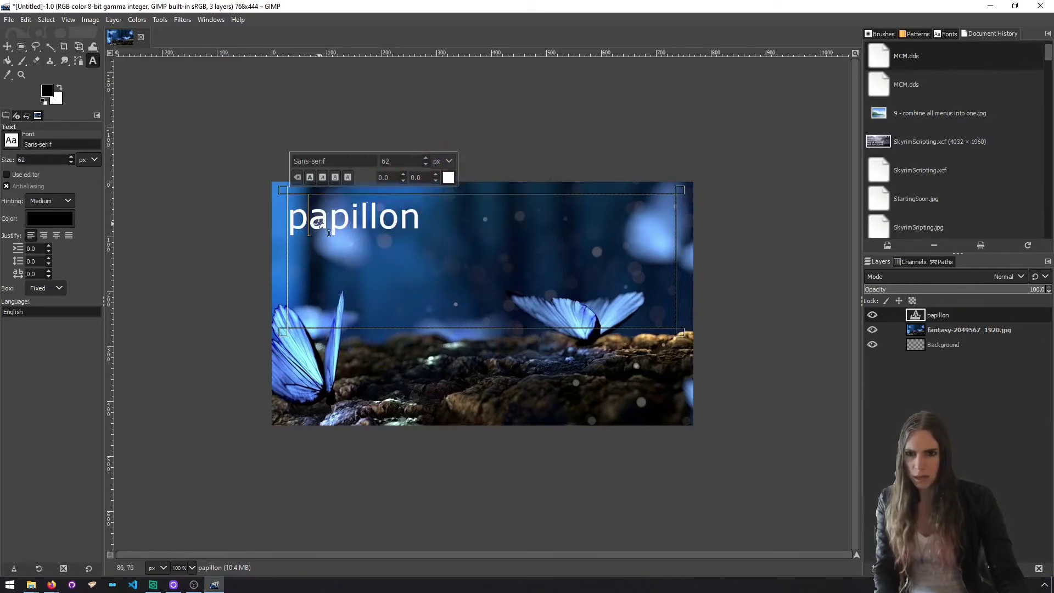
pyautogui.press('Delete')
pyautogui.write('P')
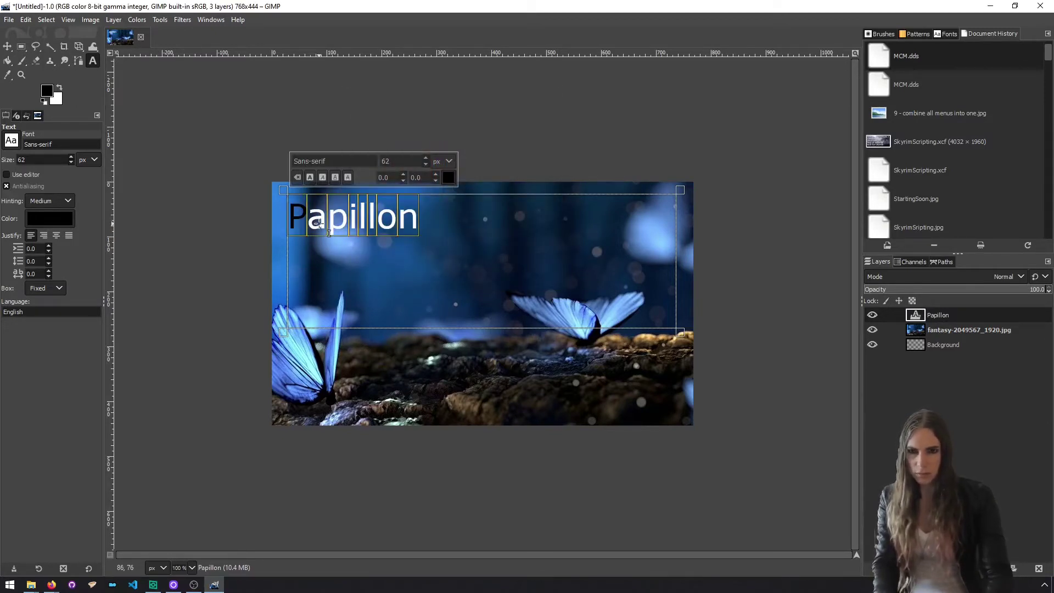
# Step: Set Papillon to white FantaisieArtistique Medium at 150 px
pyautogui.click(448, 176)
pyautogui.click(482, 280)
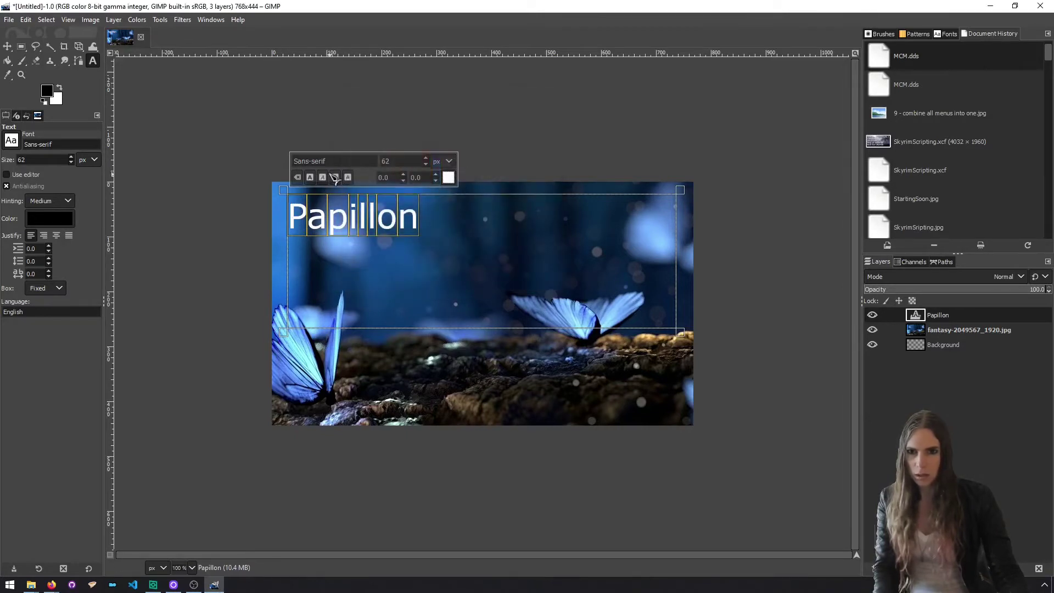
pyautogui.click(323, 161)
pyautogui.write('Aria')
pyautogui.press('Return')
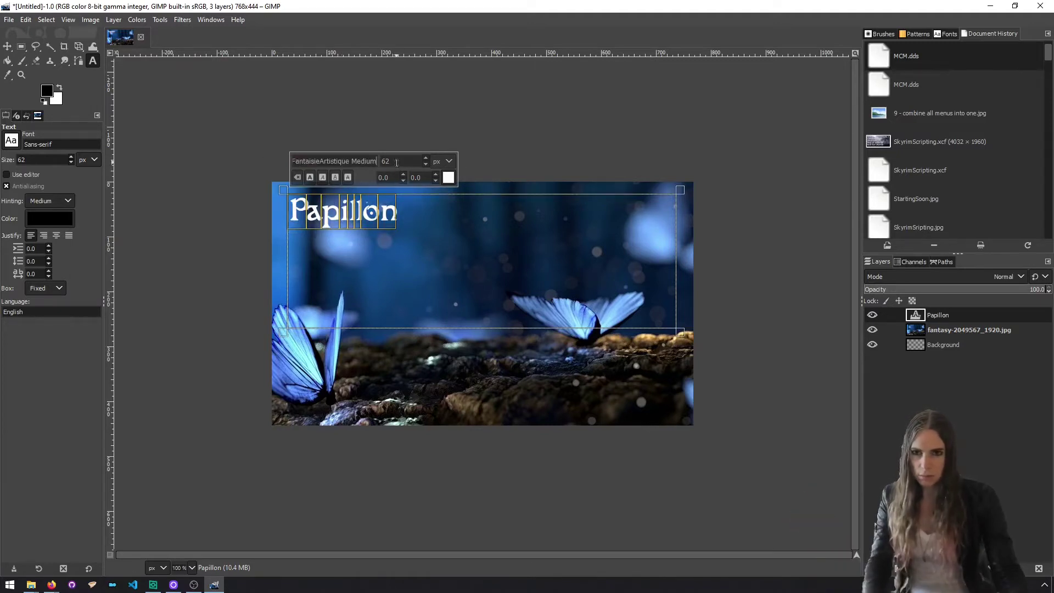
pyautogui.write('150')
pyautogui.press('Return')
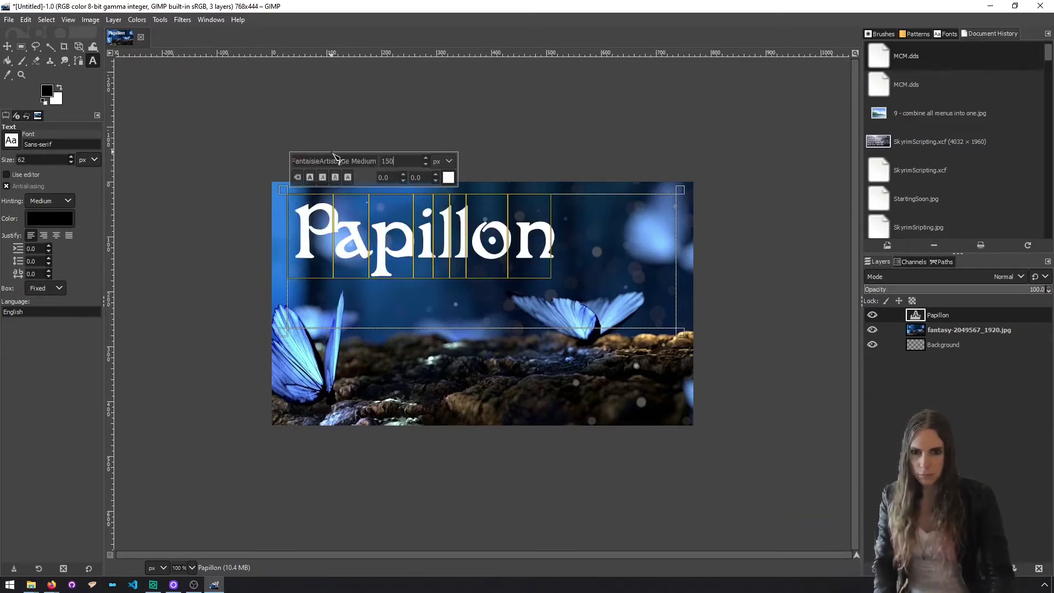
# Step: Duplicate the Papillon text layer, hide the copy, and recolour the original light blue from the butterfly
pyautogui.rightClick(936, 319)
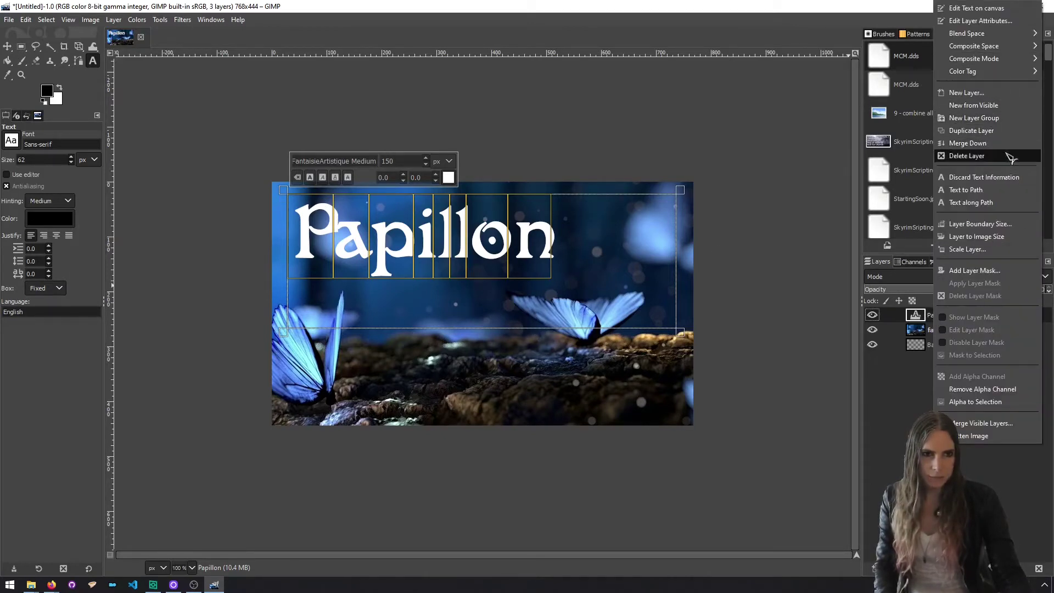
pyautogui.click(1000, 132)
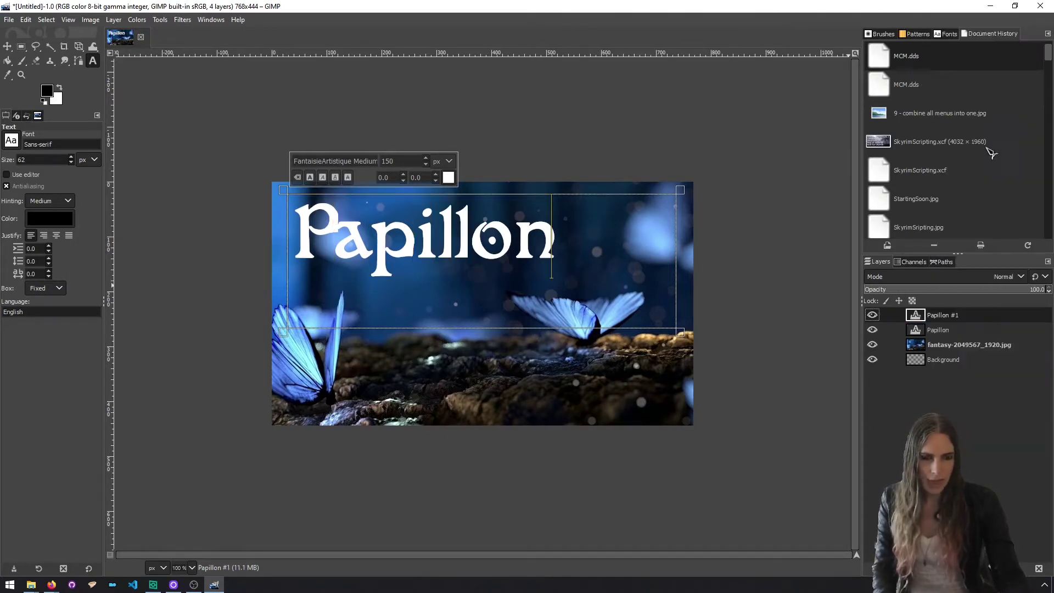
pyautogui.click(948, 330)
pyautogui.click(872, 314)
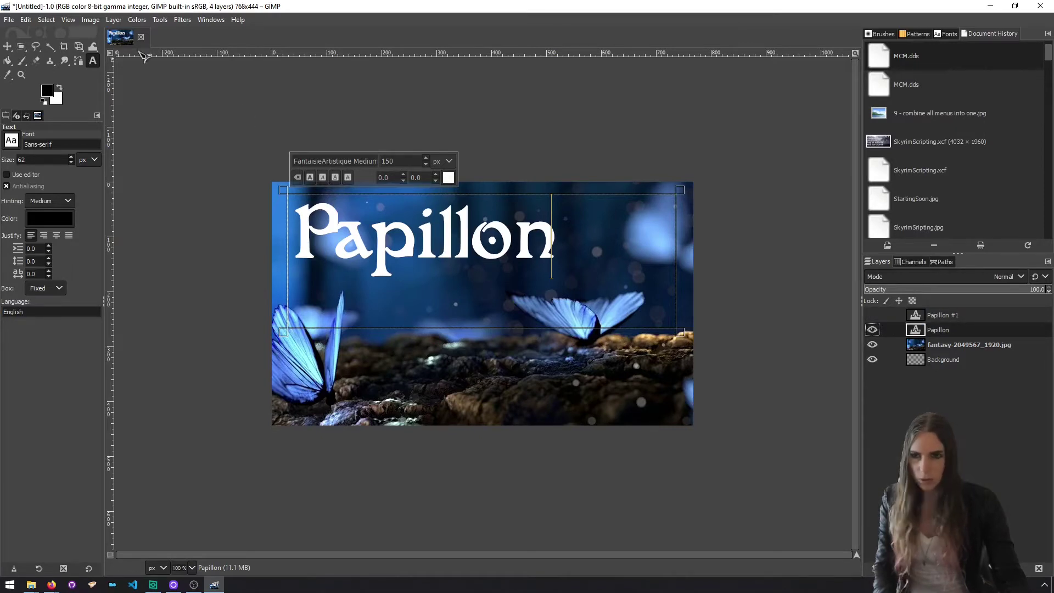
pyautogui.moveTo(543, 240); pyautogui.dragTo(290, 237)
pyautogui.click(448, 177)
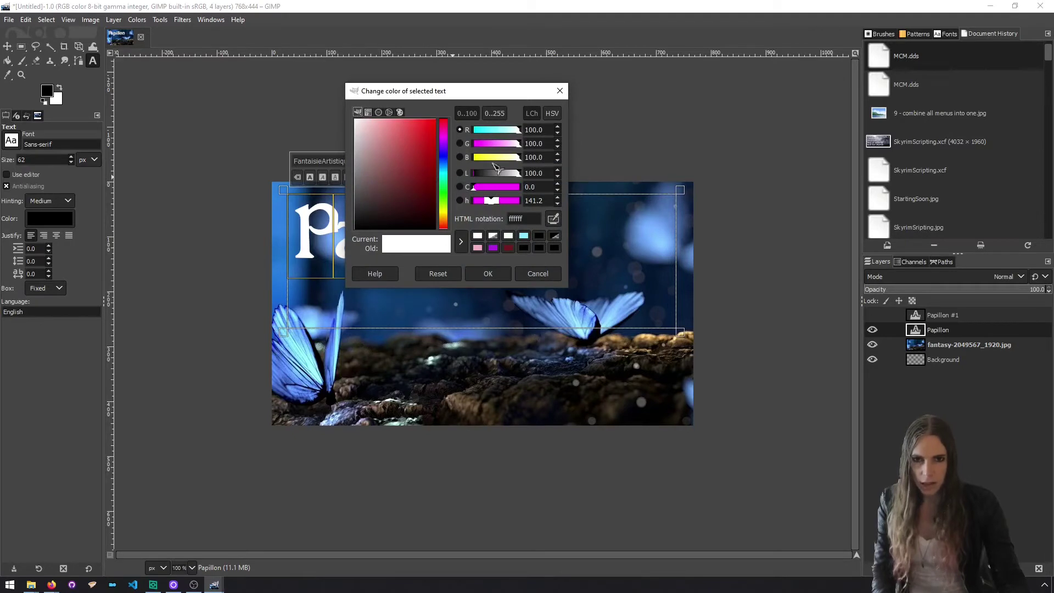
pyautogui.click(552, 218)
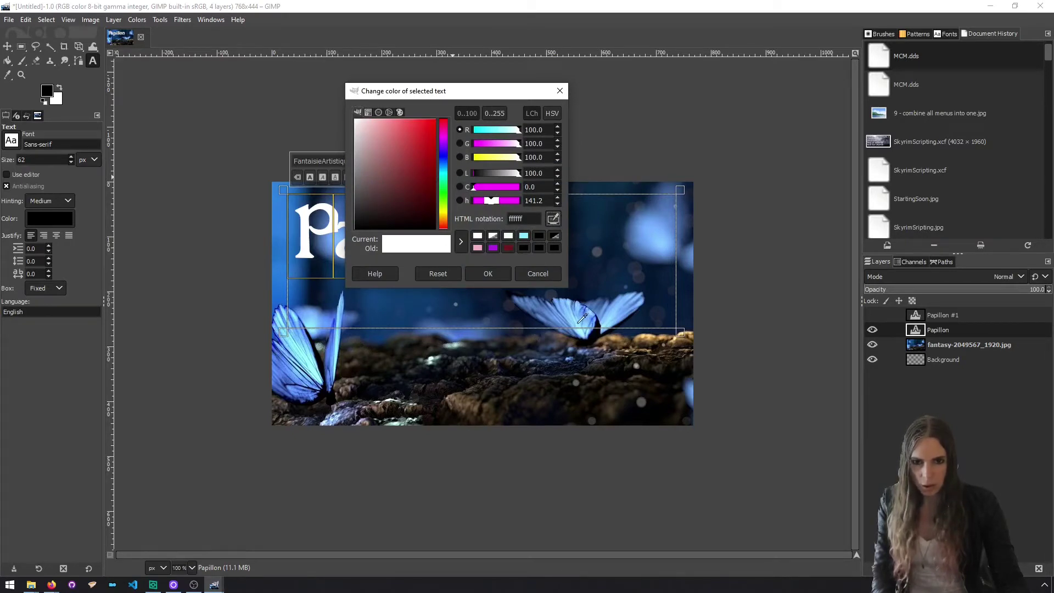
pyautogui.click(582, 321)
pyautogui.click(487, 273)
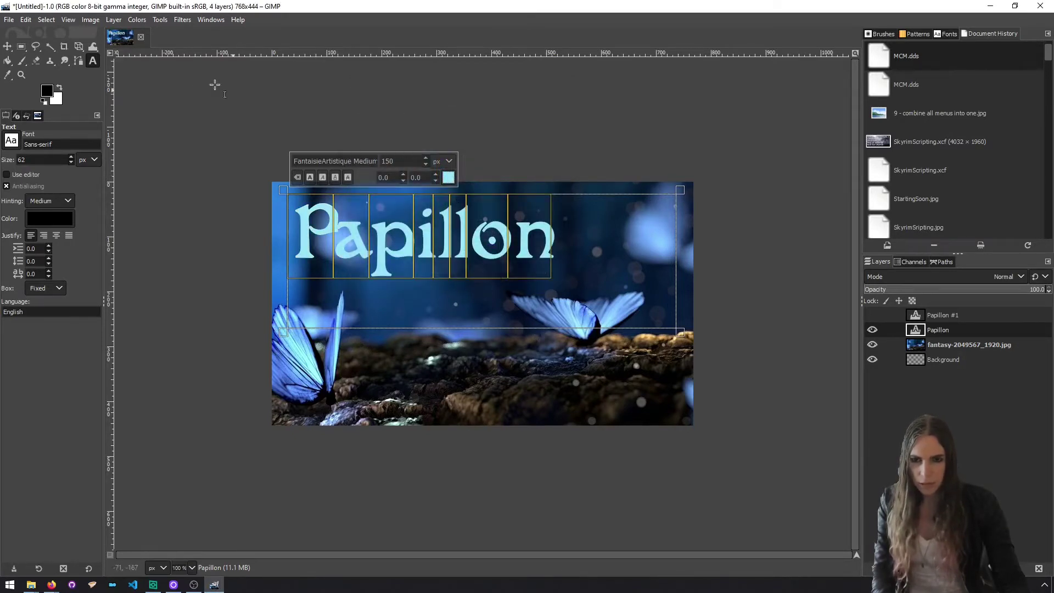
# Step: Show the copy again and apply a Gaussian Blur of about 3.78 to the lower layer
pyautogui.click(875, 315)
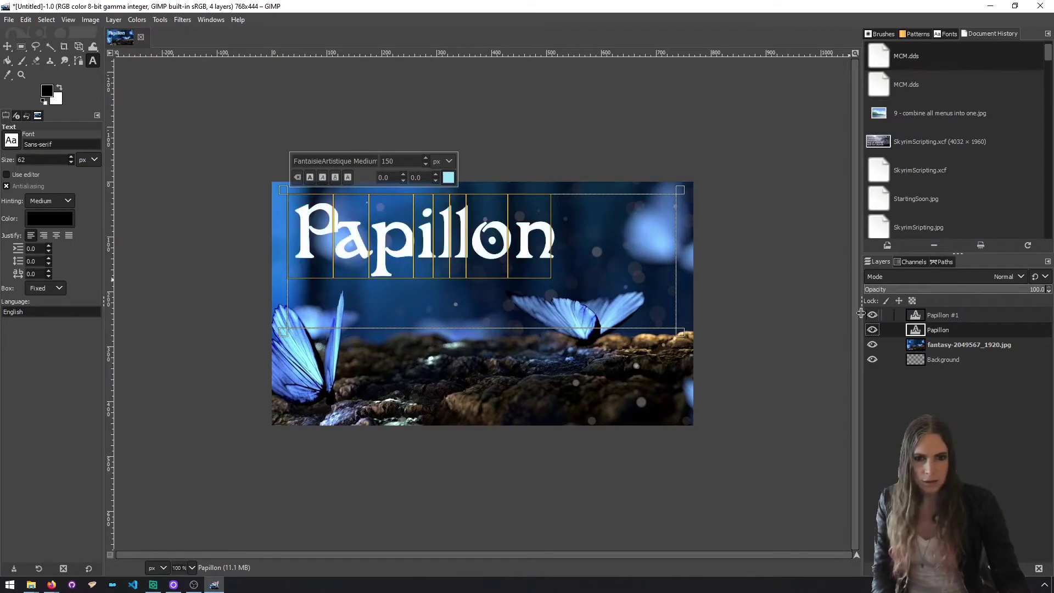
pyautogui.click(159, 19)
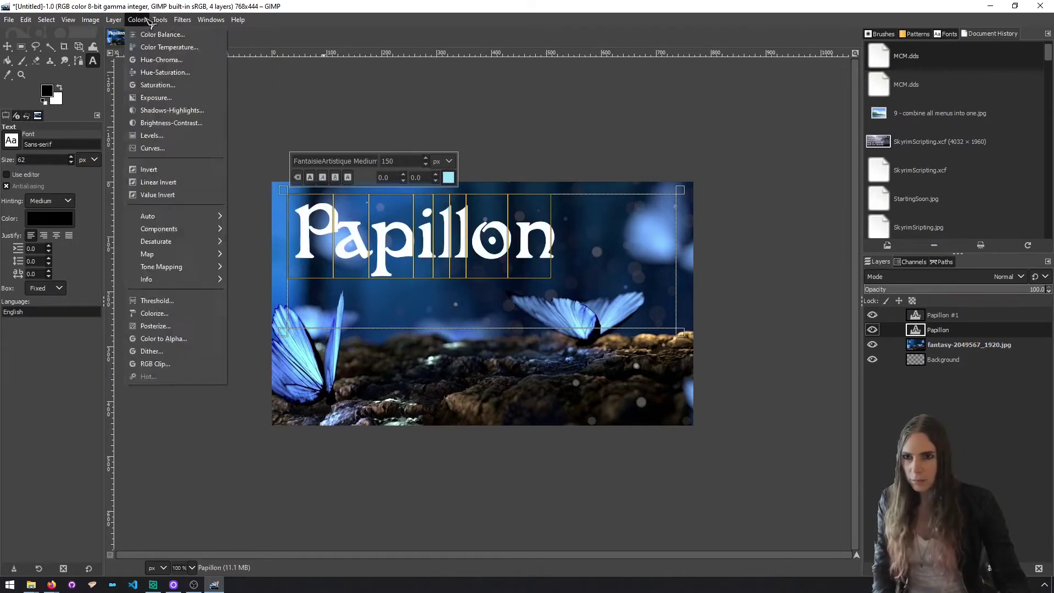
pyautogui.click(182, 20)
pyautogui.moveTo(235, 82)
pyautogui.click(343, 94)
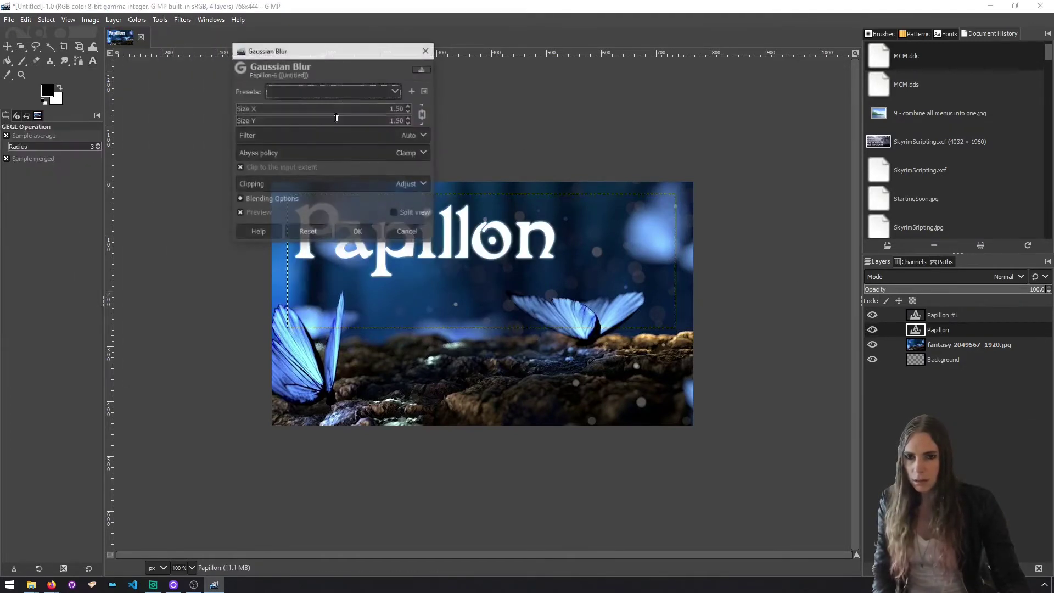
pyautogui.moveTo(336, 57); pyautogui.dragTo(186, 110)
pyautogui.moveTo(116, 163); pyautogui.dragTo(92, 167)
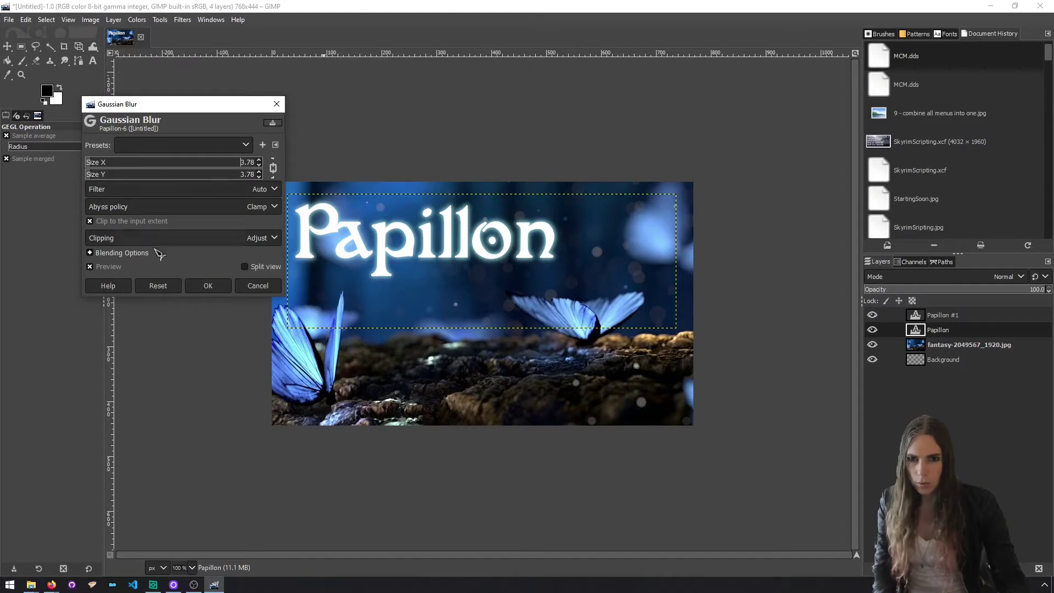
pyautogui.click(207, 285)
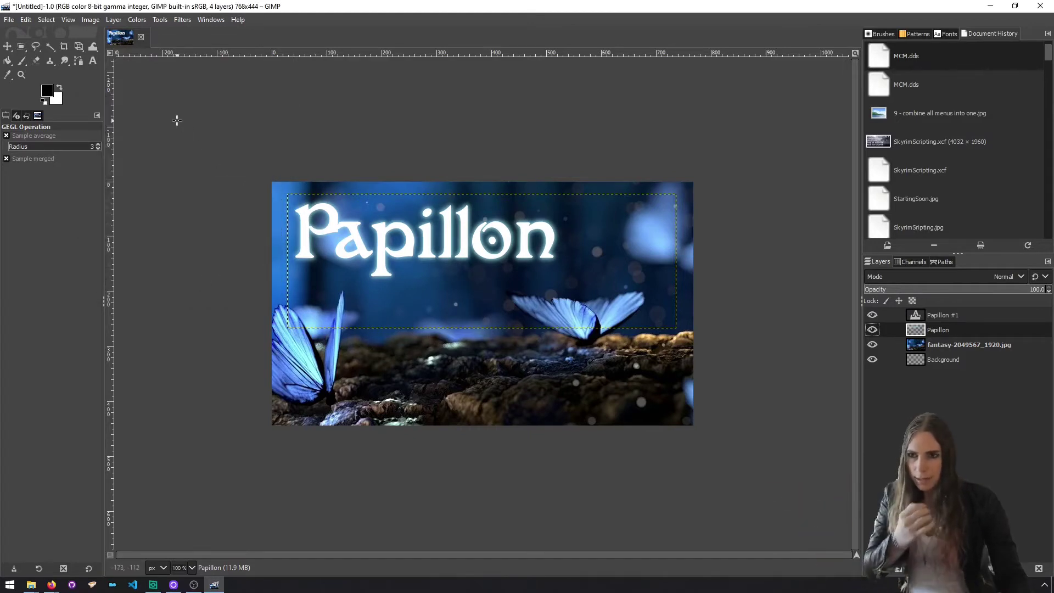
# Step: Draw a white text box below the title and type 'Papillion by xxx'
pyautogui.click(93, 61)
pyautogui.moveTo(359, 349); pyautogui.dragTo(668, 414)
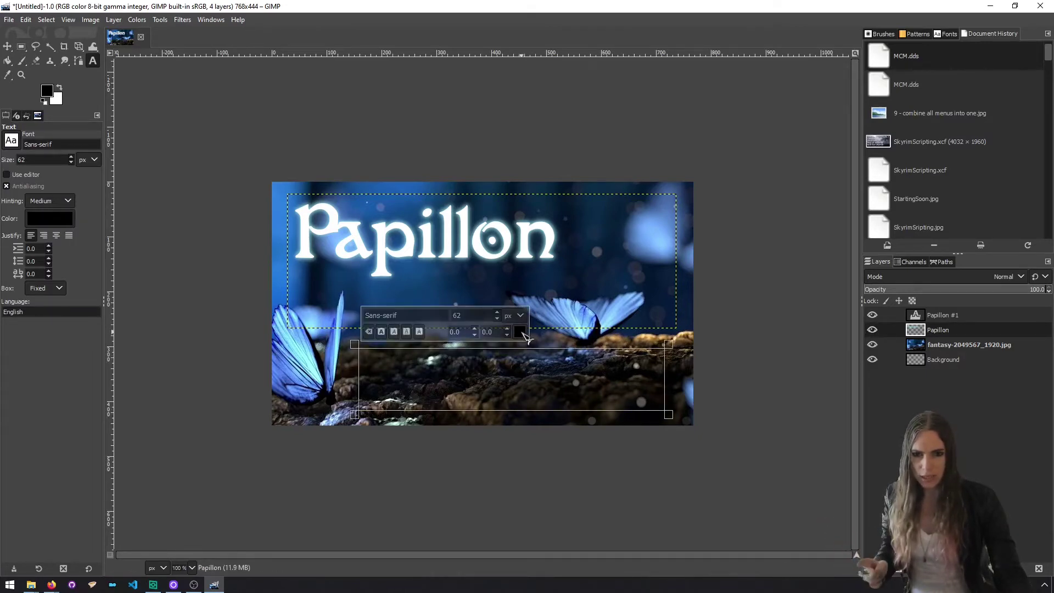
pyautogui.click(519, 331)
pyautogui.click(420, 274)
pyautogui.click(574, 429)
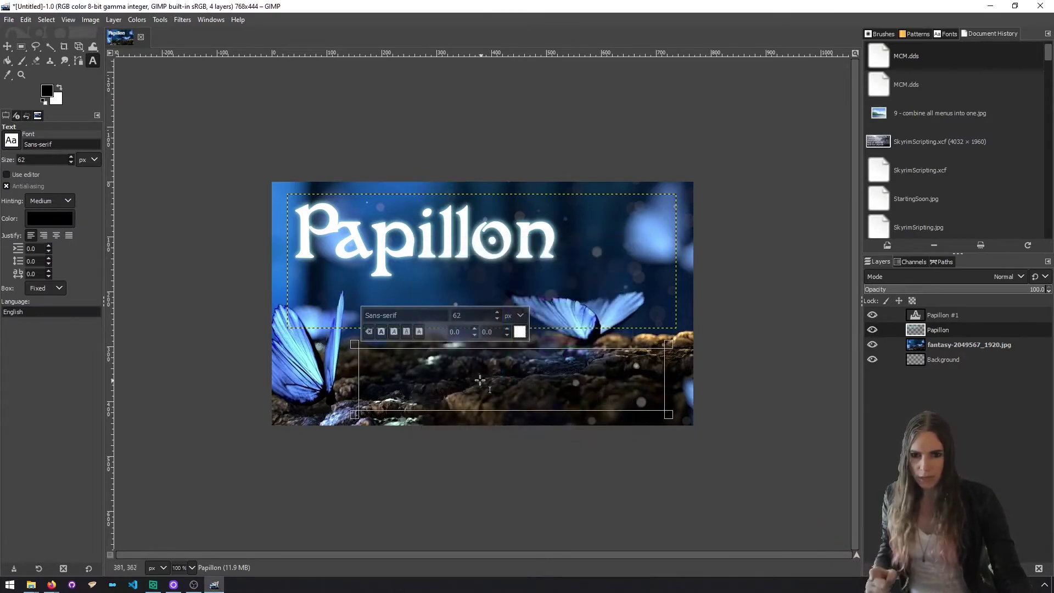
pyautogui.write('Papp')
pyautogui.press('BackSpace')
pyautogui.write('illion')
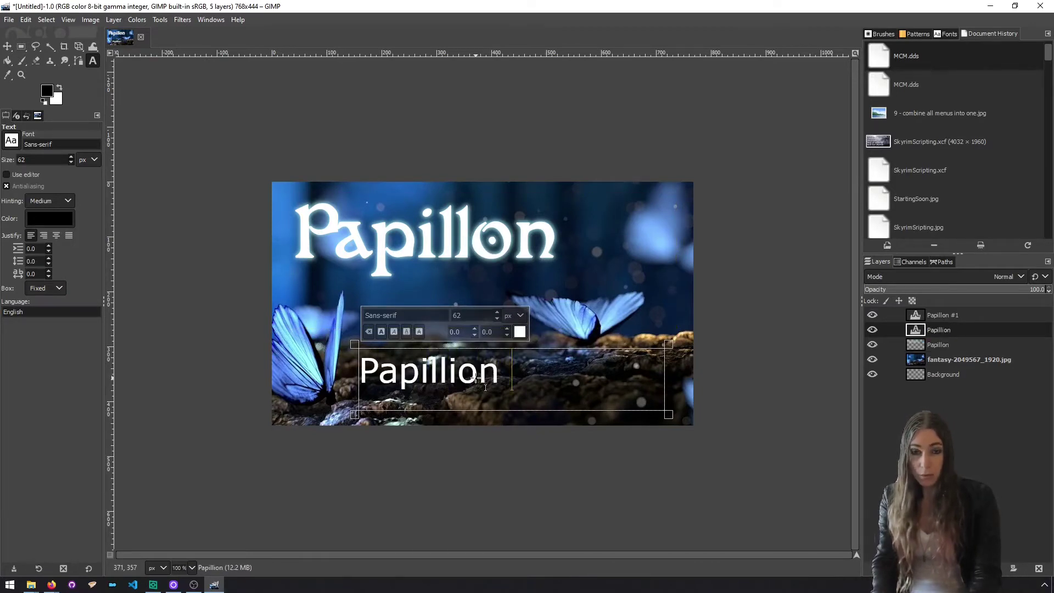
pyautogui.write(' by xxx')
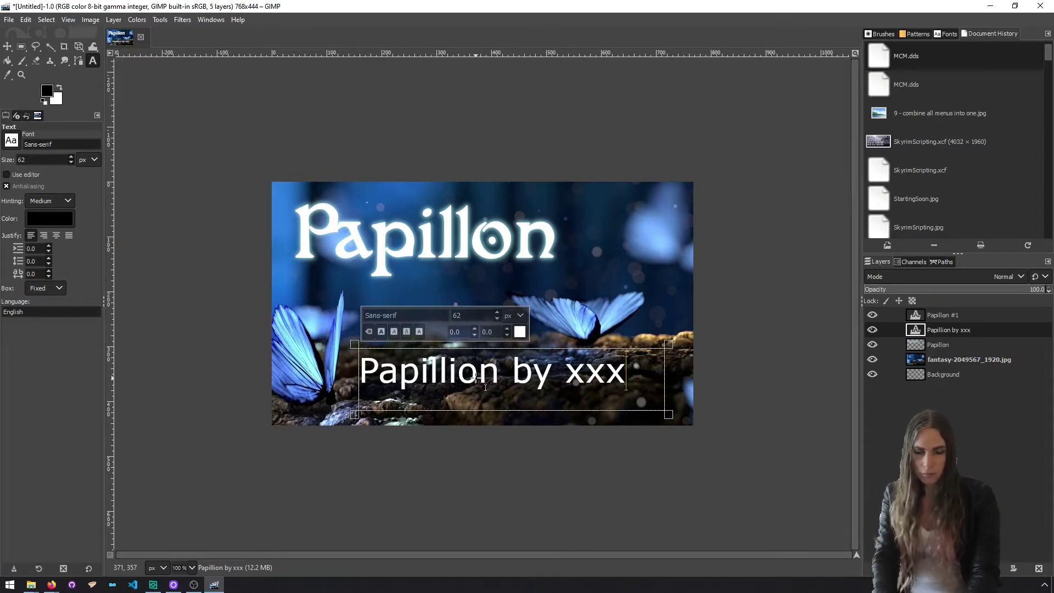
# Step: Switch the text to the Skyrim Dragon language font, delete ' by xxx', and widen the box to one line
pyautogui.hotkey('ctrl', 'a')
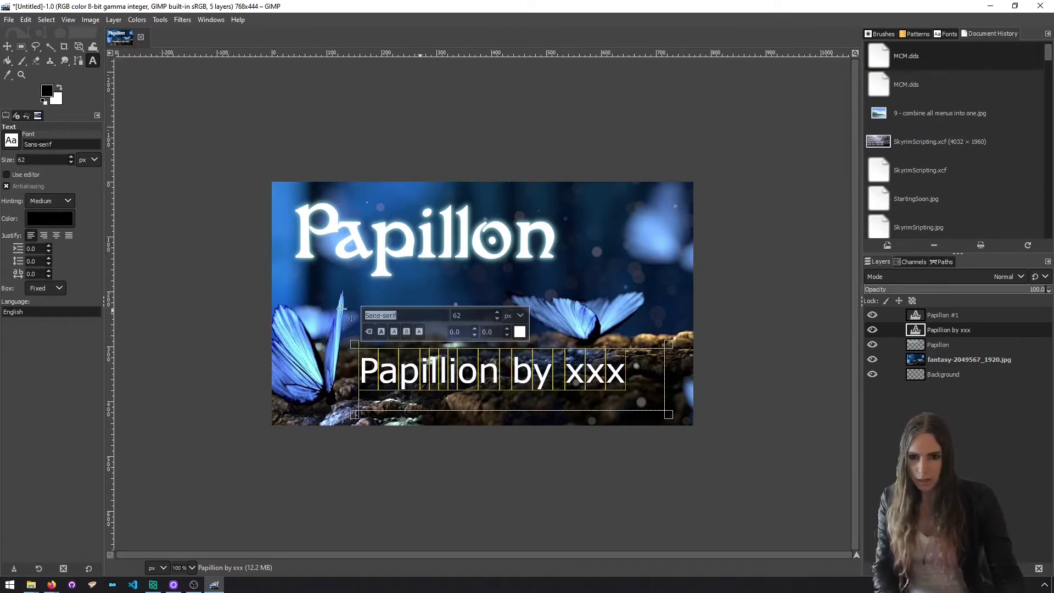
pyautogui.write('Skyrim Dragon language')
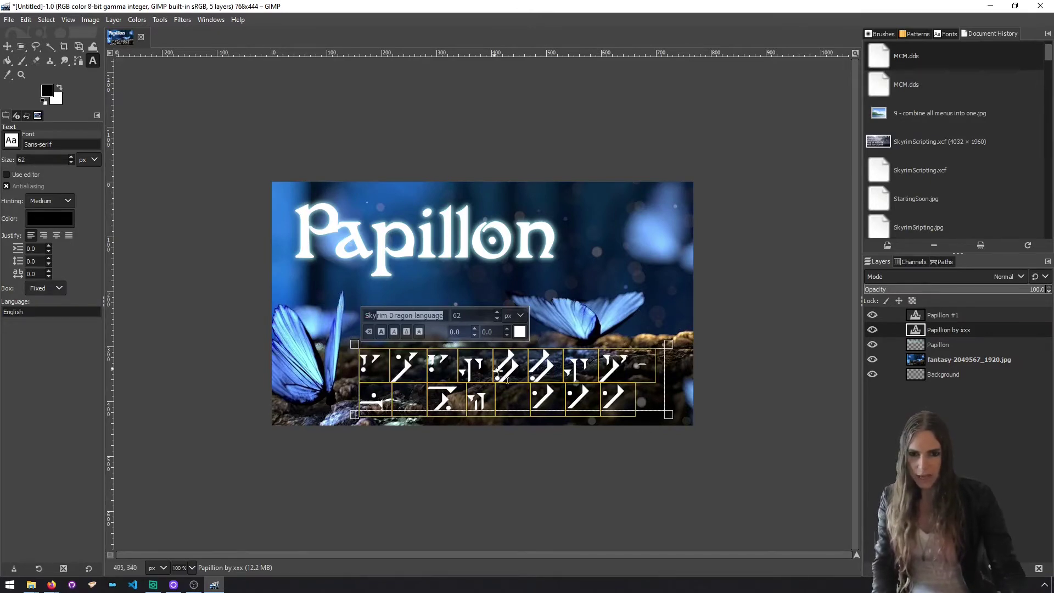
pyautogui.click(519, 393)
pyautogui.moveTo(634, 402); pyautogui.dragTo(405, 401)
pyautogui.press('BackSpace')
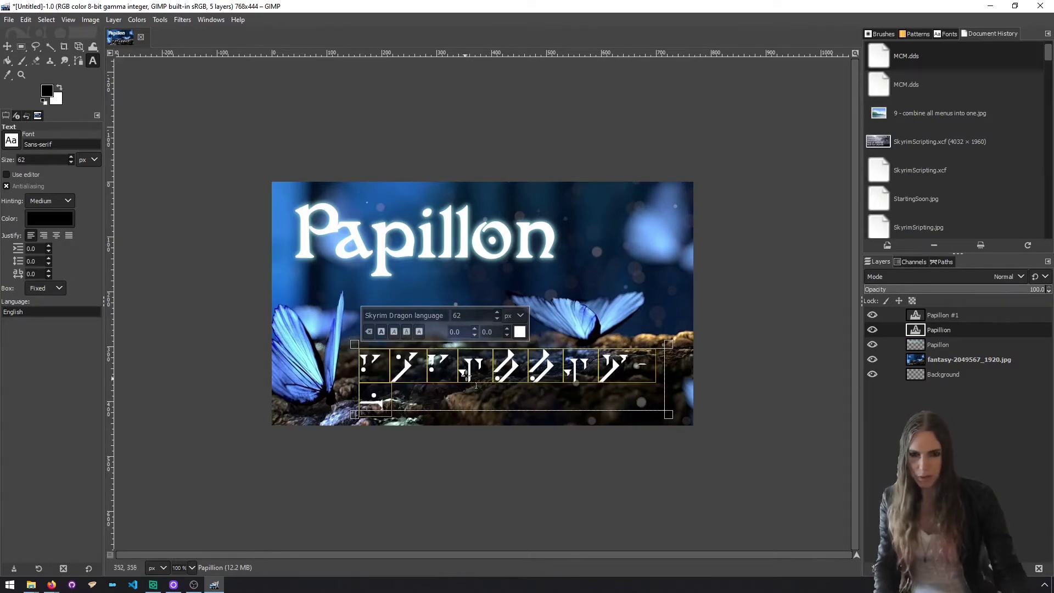
pyautogui.moveTo(663, 401); pyautogui.dragTo(696, 406)
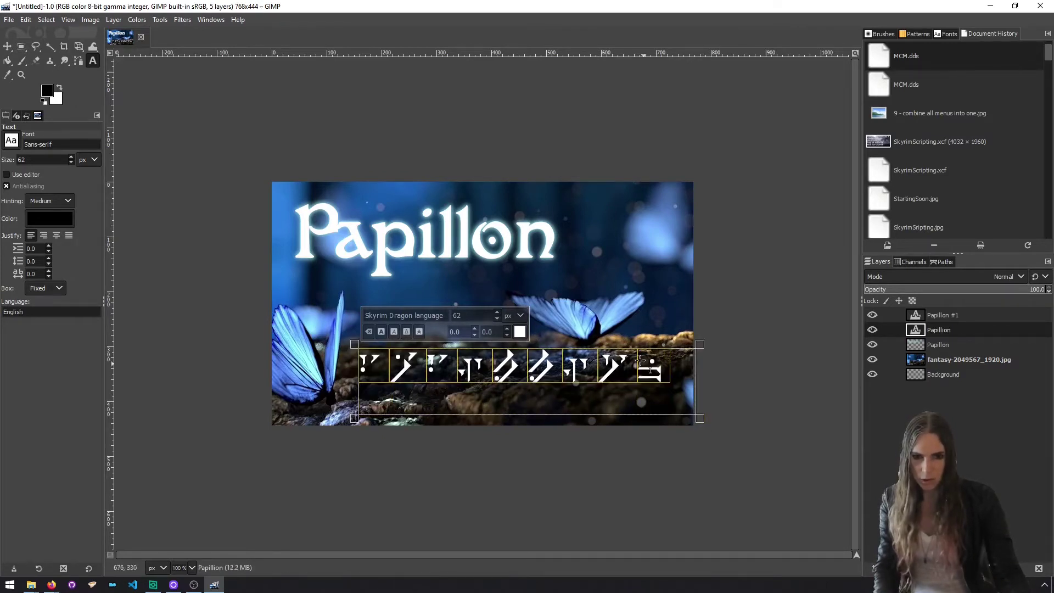
# Step: Nudge the rune text slightly lower, duplicate the rune layer, and hide both rune layers
pyautogui.click(7, 46)
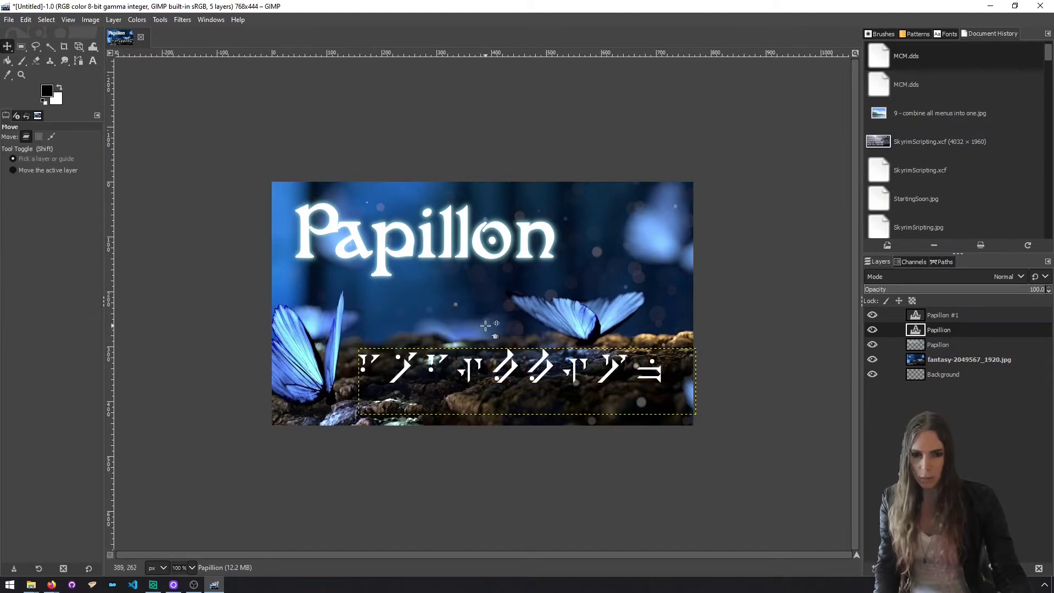
pyautogui.moveTo(541, 361); pyautogui.dragTo(542, 369)
pyautogui.click(505, 391)
pyautogui.click(506, 390)
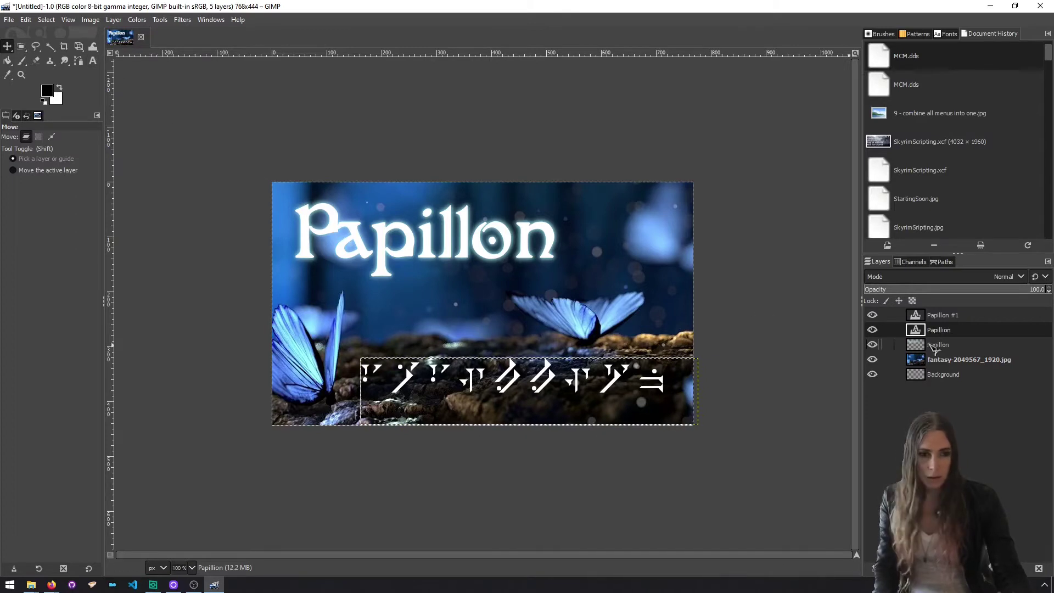
pyautogui.click(873, 329)
pyautogui.click(938, 344)
pyautogui.rightClick(938, 331)
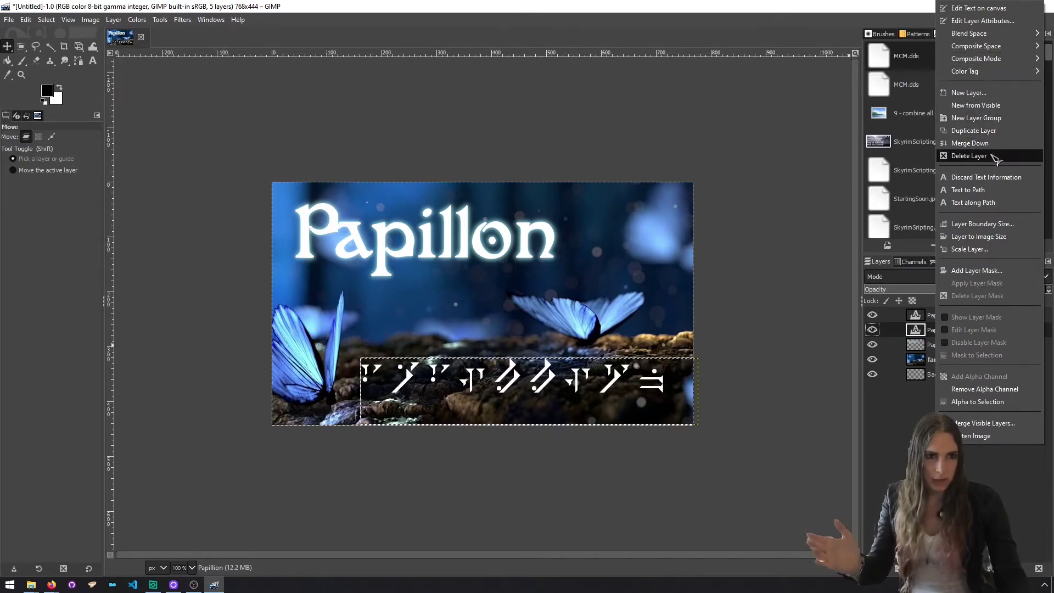
pyautogui.click(987, 132)
pyautogui.click(872, 329)
pyautogui.click(872, 344)
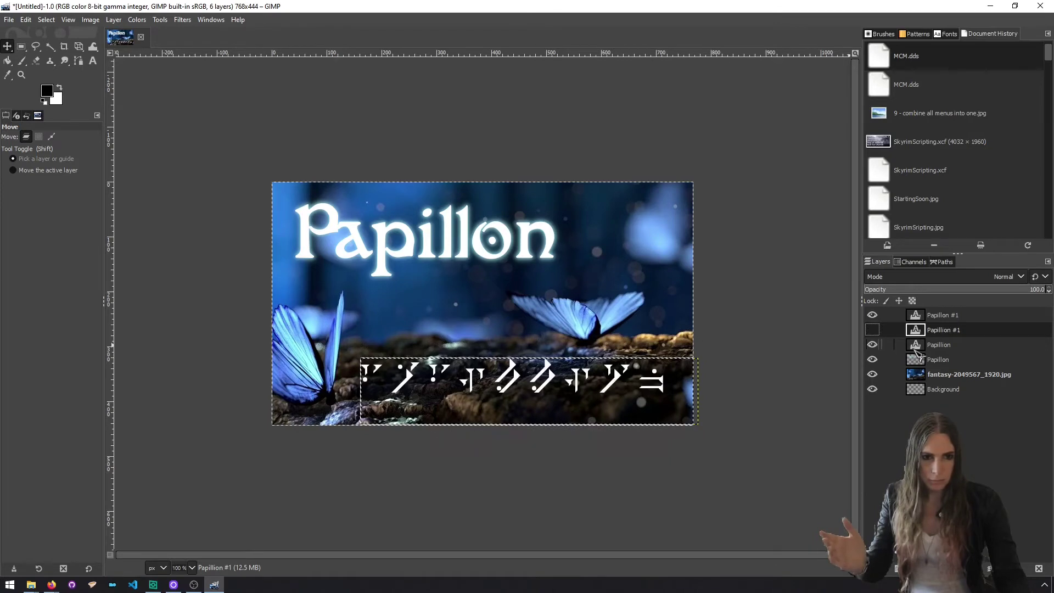
# Step: Recolour the rune text to light cyan 88ebff
pyautogui.click(916, 349)
pyautogui.click(93, 61)
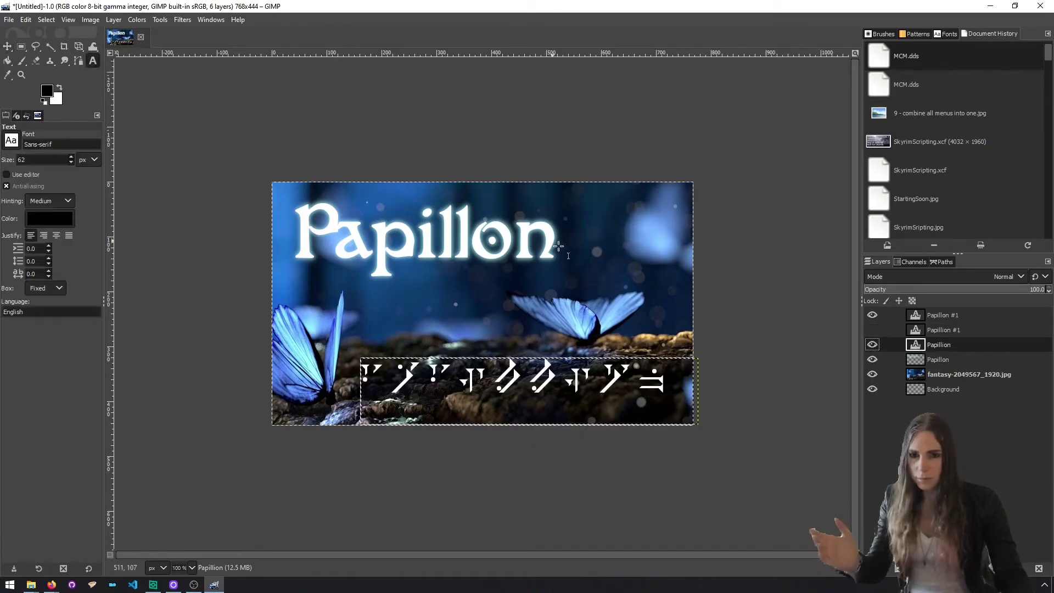
pyautogui.click(358, 390)
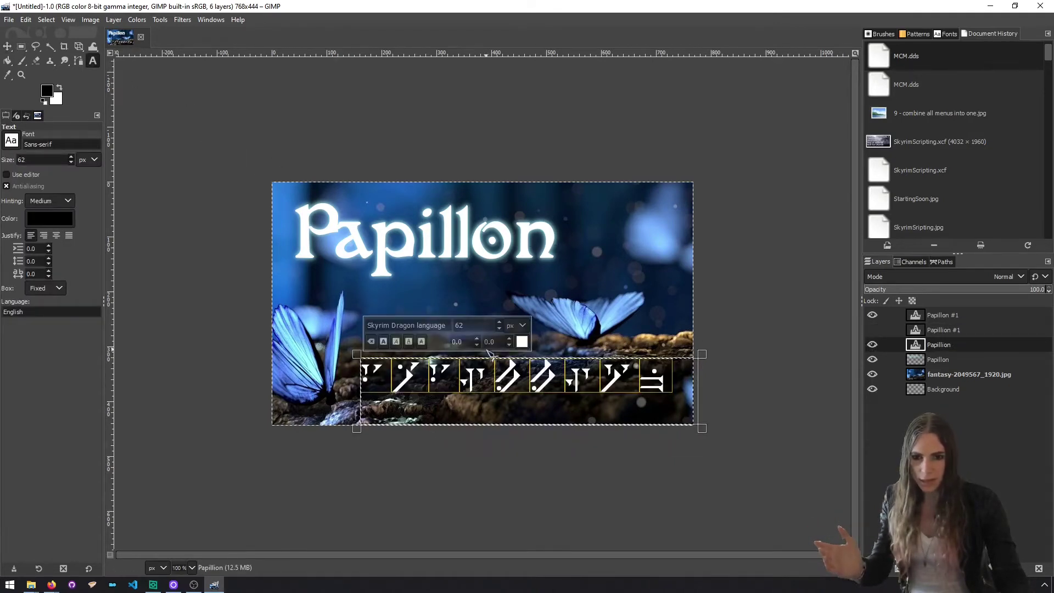
pyautogui.click(521, 341)
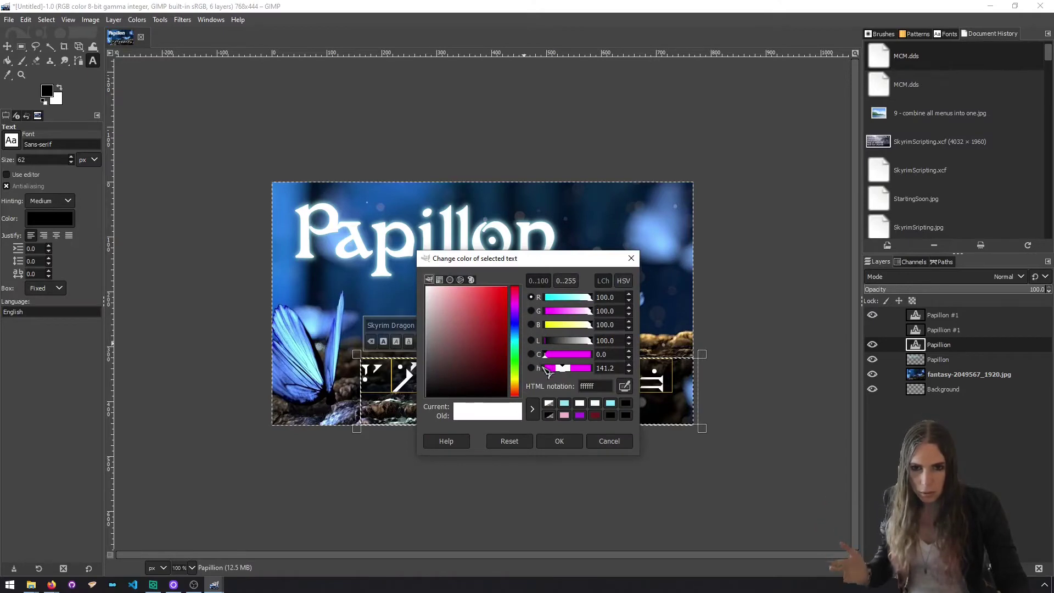
pyautogui.click(610, 404)
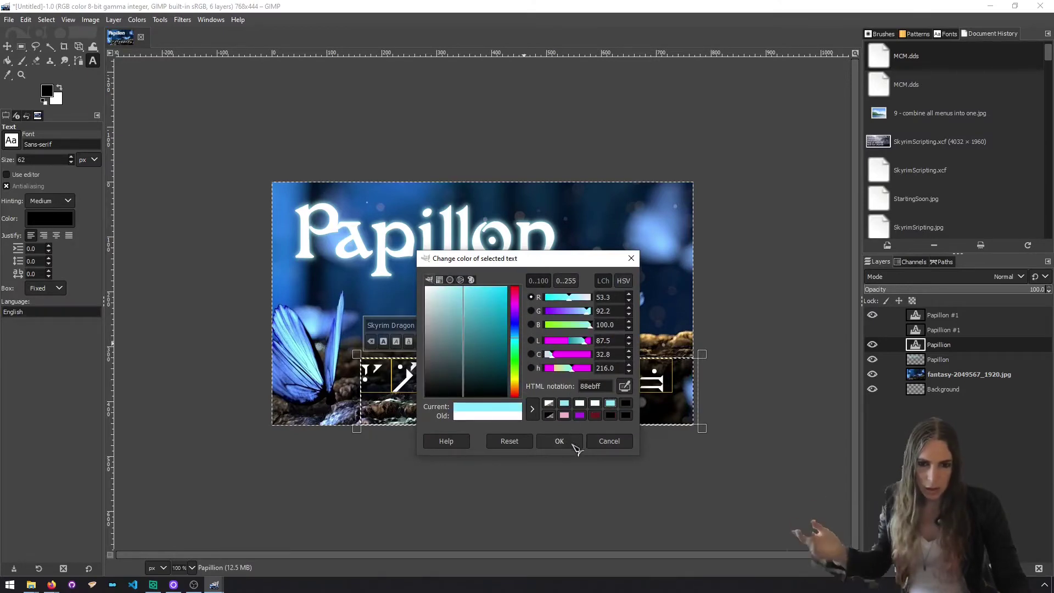
pyautogui.click(574, 446)
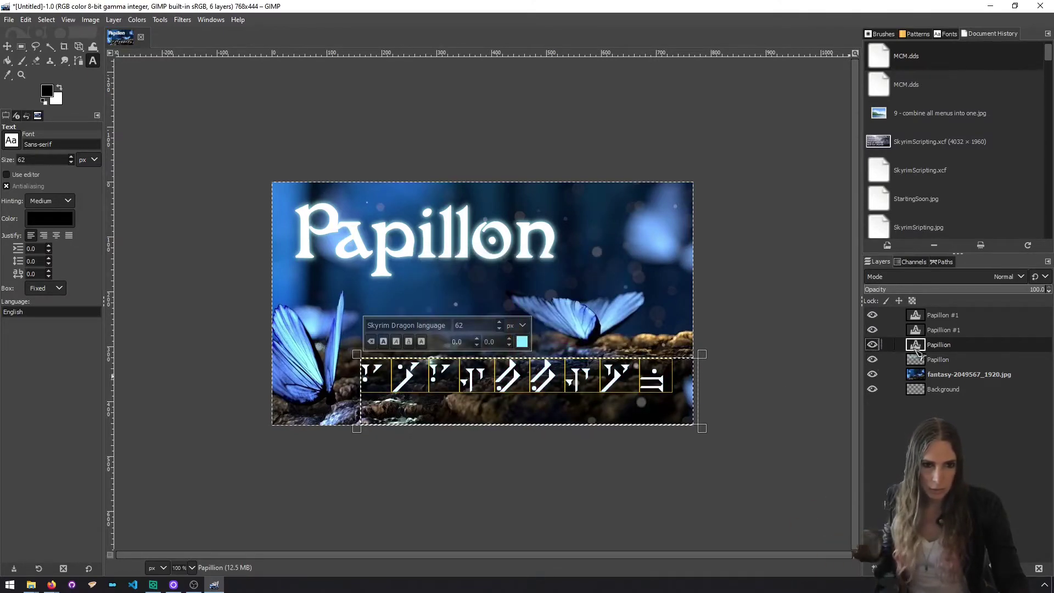
# Step: Apply a Gaussian Blur to the cyan rune layer so it glows
pyautogui.click(183, 20)
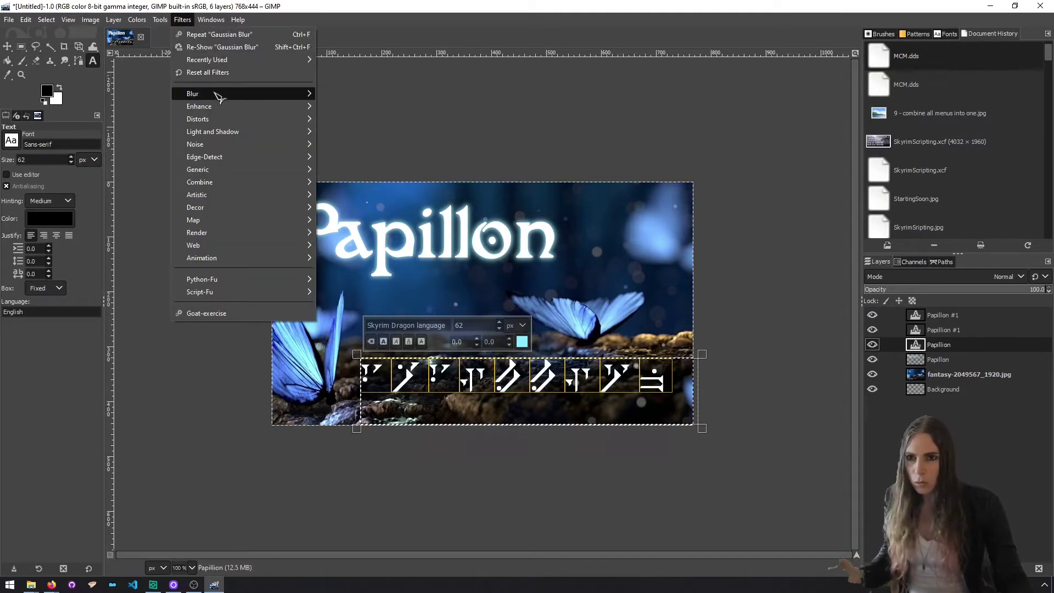
pyautogui.moveTo(220, 96)
pyautogui.click(341, 105)
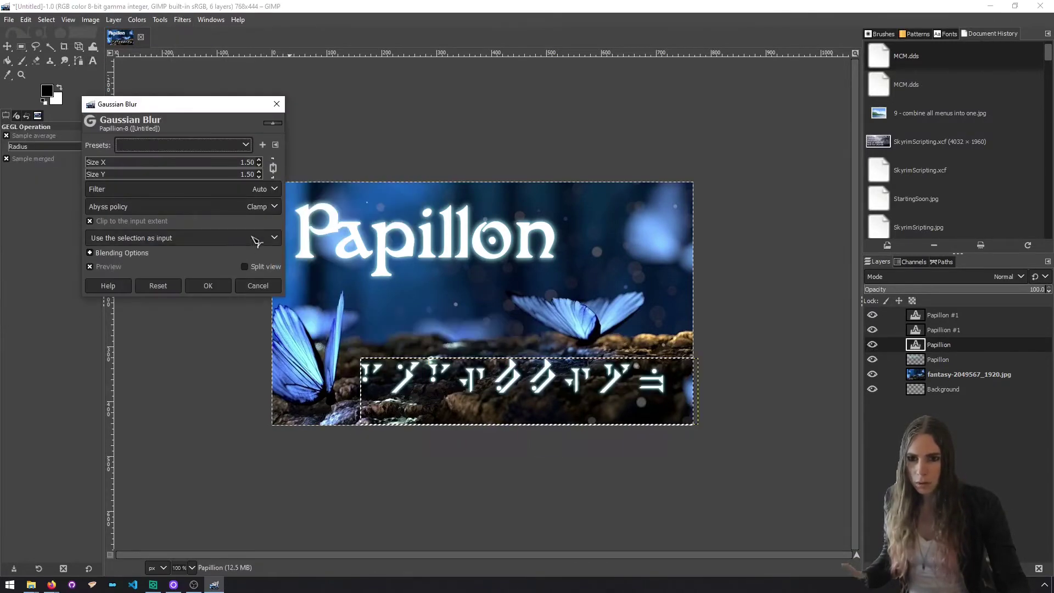
pyautogui.click(223, 285)
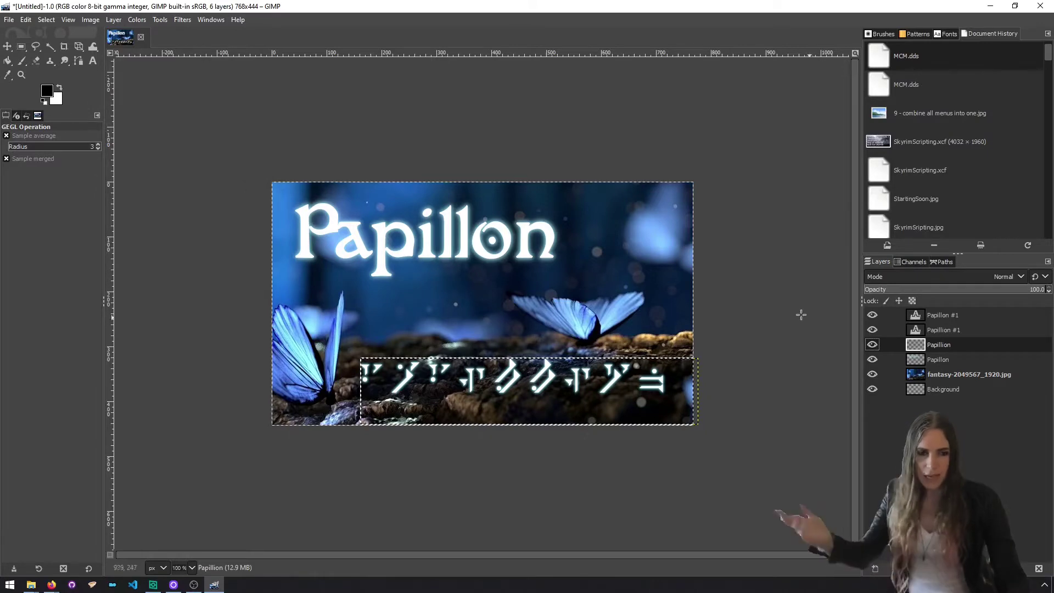
pyautogui.click(9, 20)
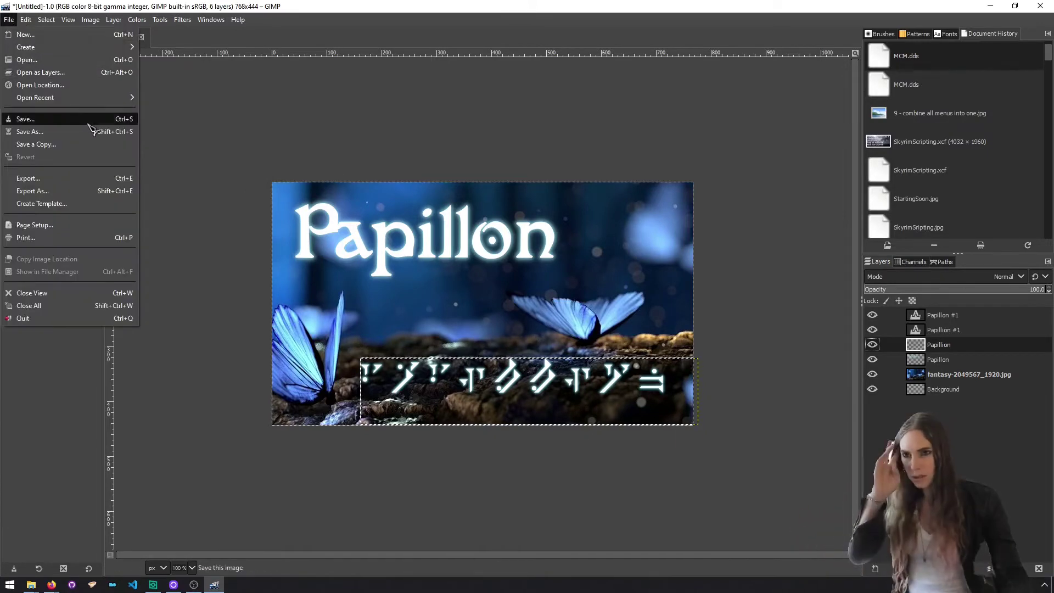
# Step: Save as MCM.xcf in a new Images folder under Dropbox > Skyrim > Mods > CoolMod_MCM
pyautogui.click(104, 118)
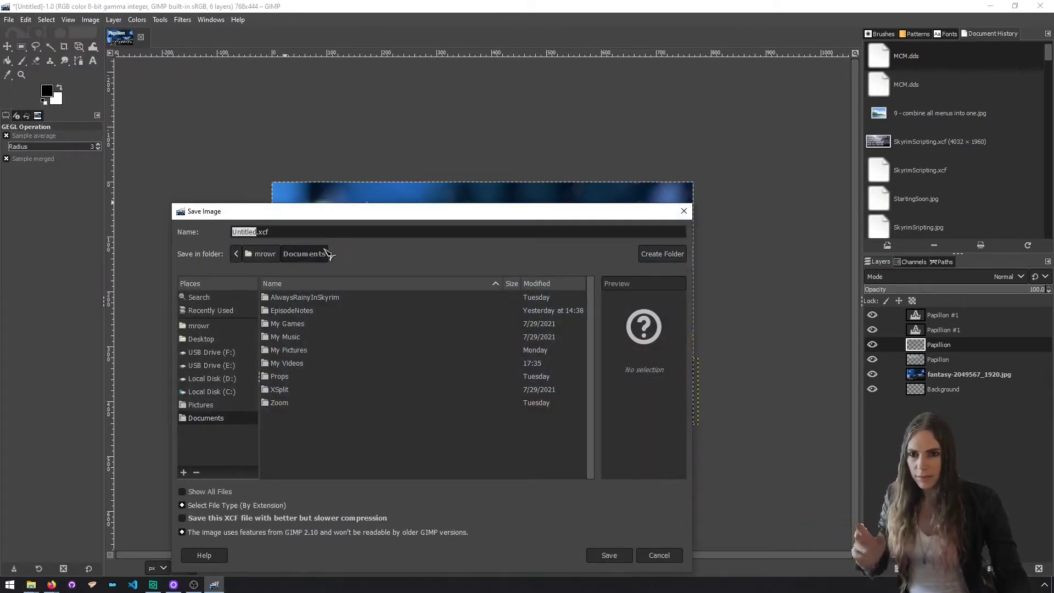
pyautogui.click(235, 327)
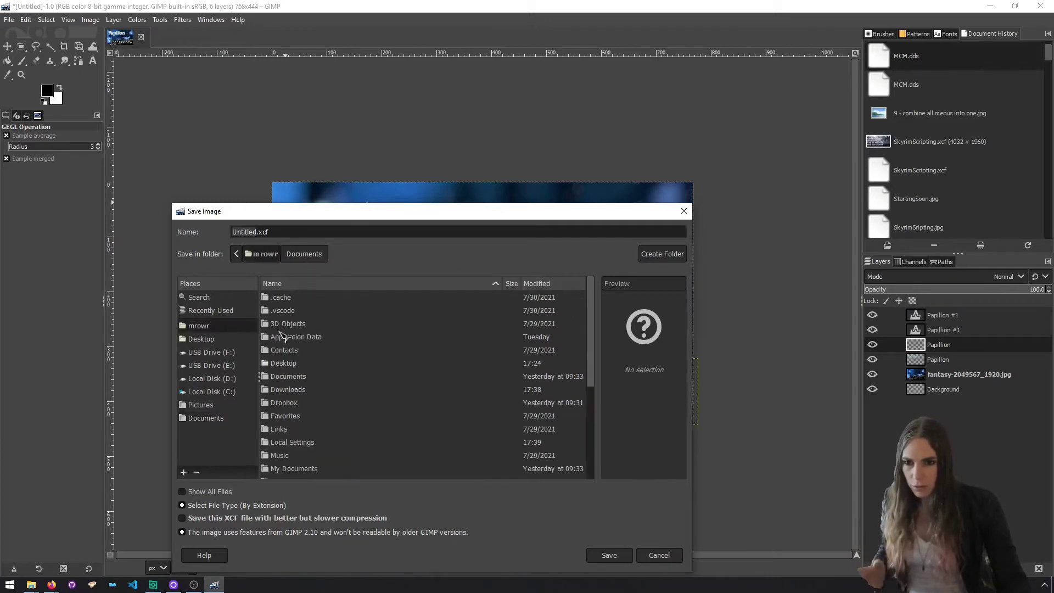
pyautogui.doubleClick(291, 402)
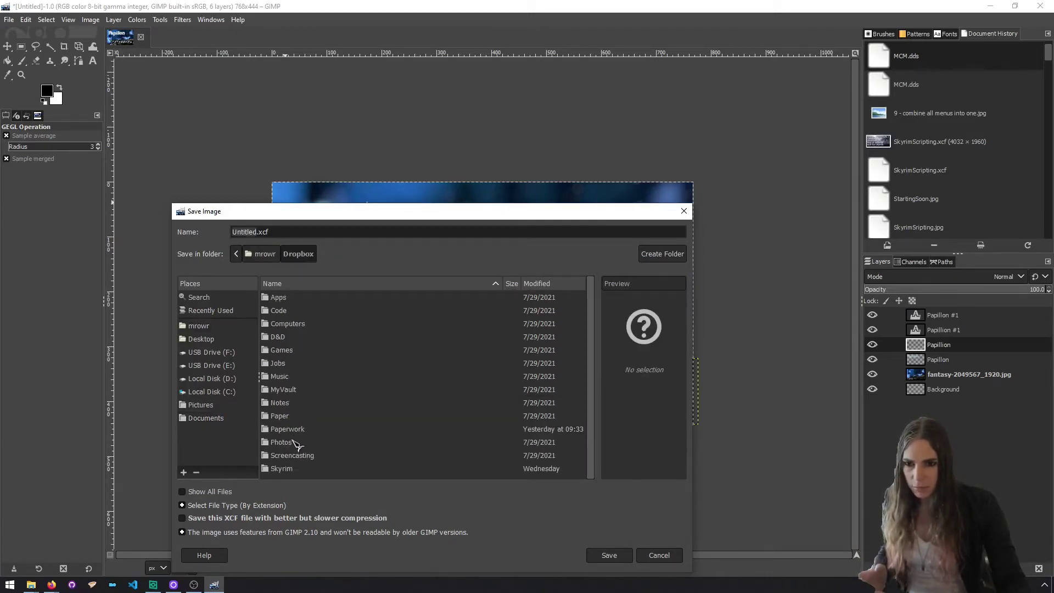
pyautogui.doubleClick(283, 468)
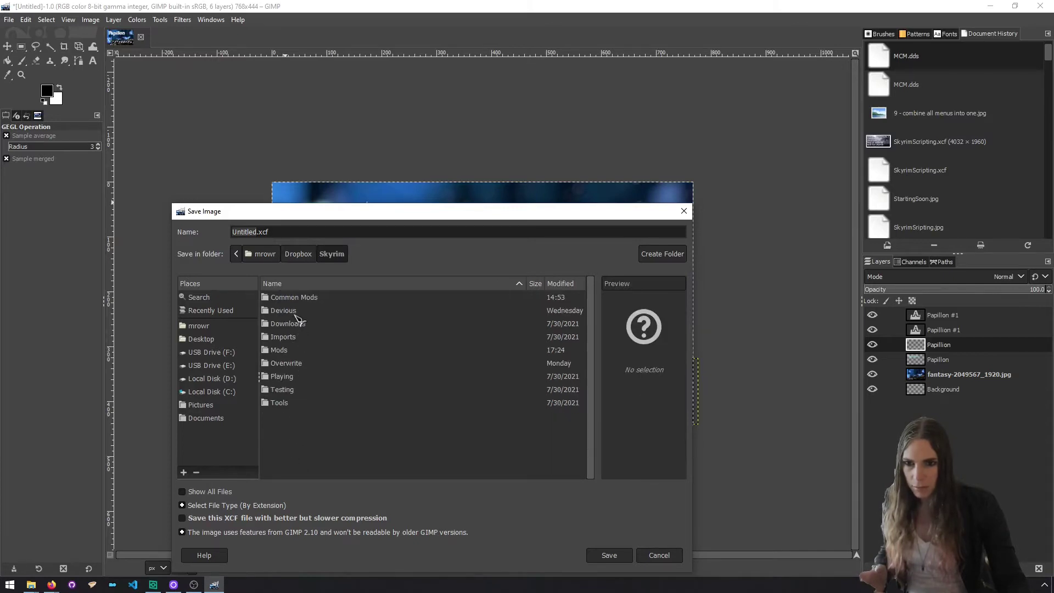
pyautogui.doubleClick(301, 351)
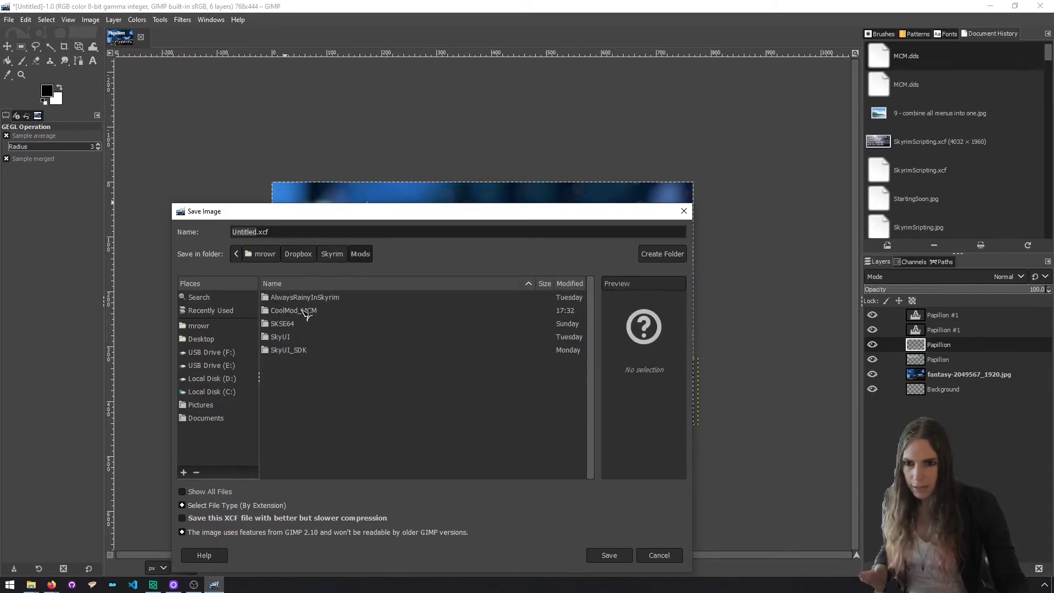
pyautogui.doubleClick(297, 311)
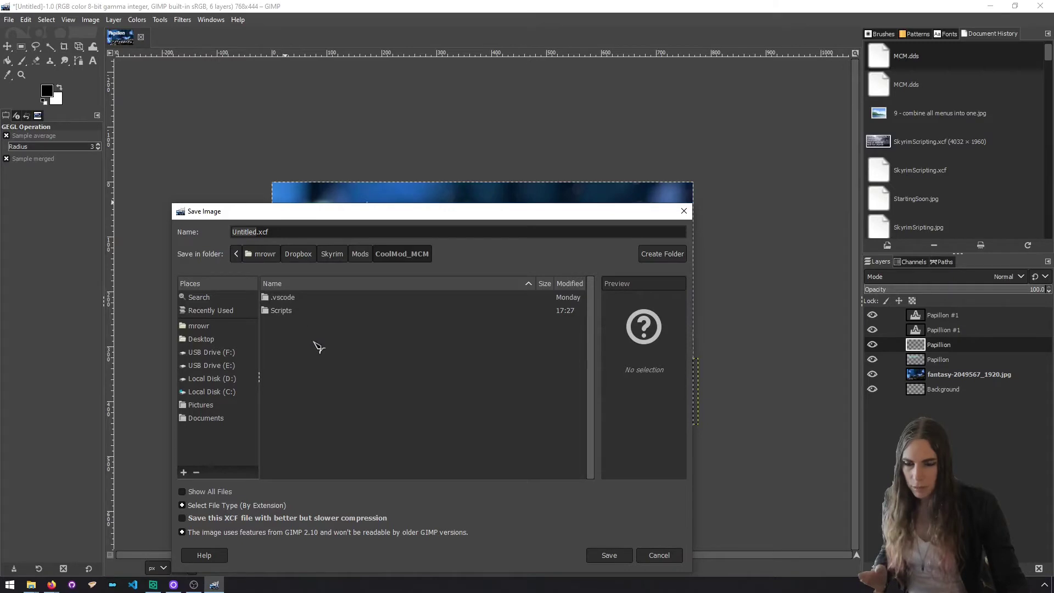
pyautogui.click(656, 261)
pyautogui.write('Image')
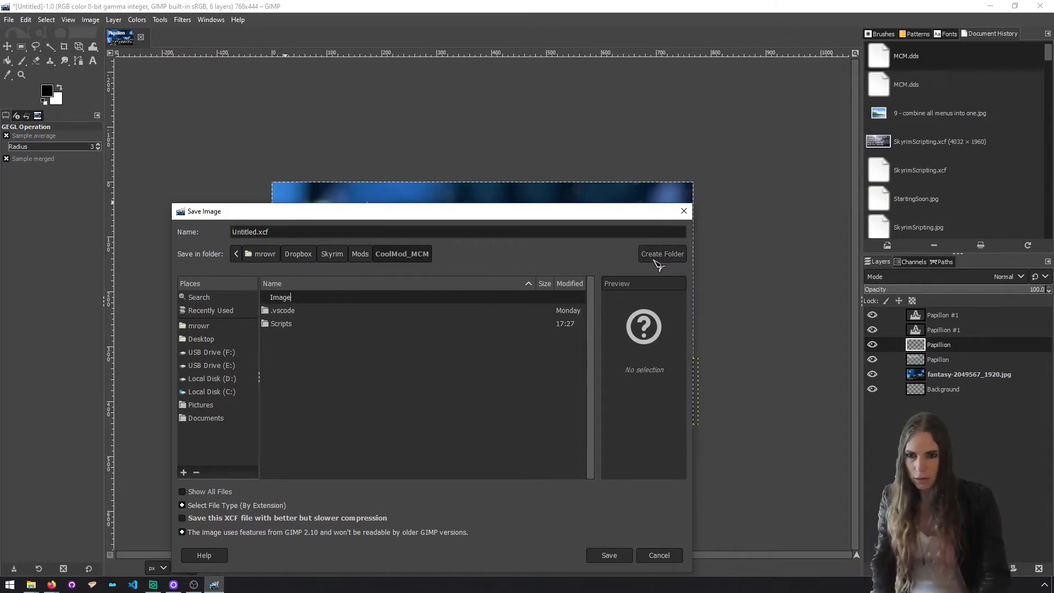
pyautogui.write('s')
pyautogui.press('Return')
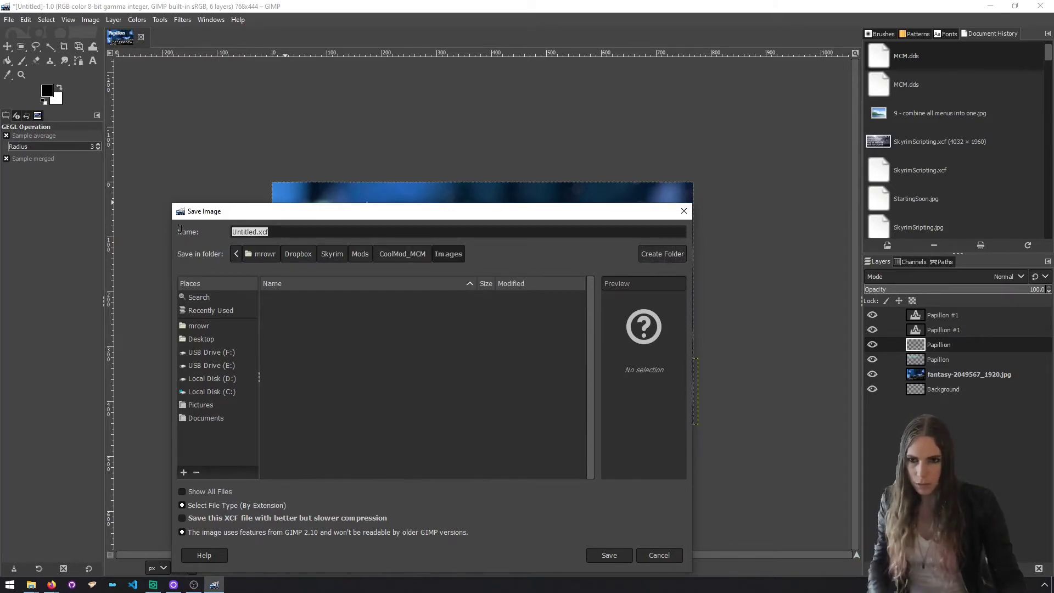
pyautogui.write('MCM')
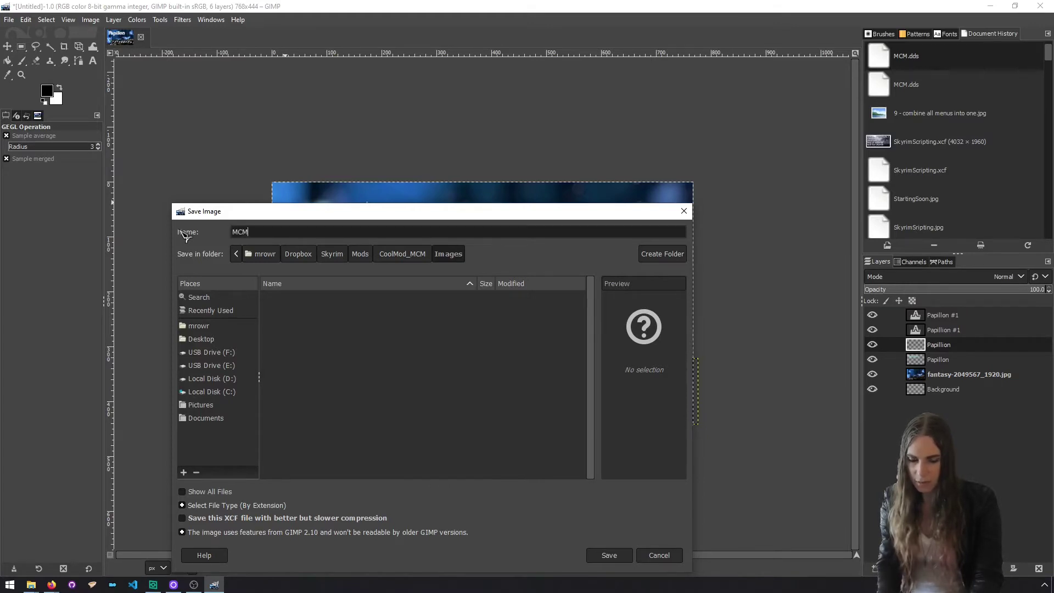
pyautogui.press('Return')
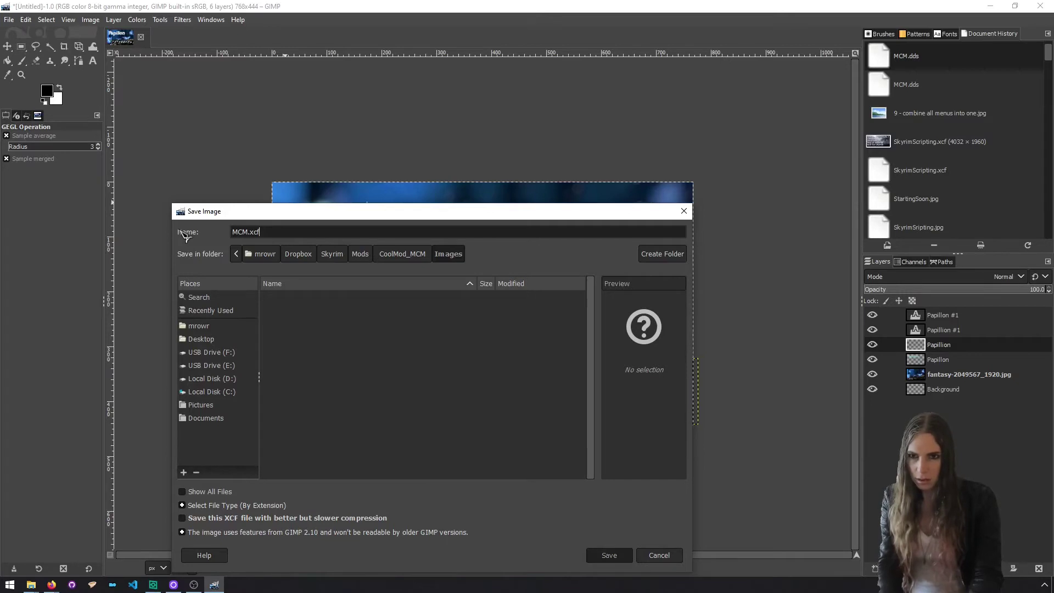
# Step: Export the banner as MCM.png into the Images folder with the default PNG options
pyautogui.click(8, 20)
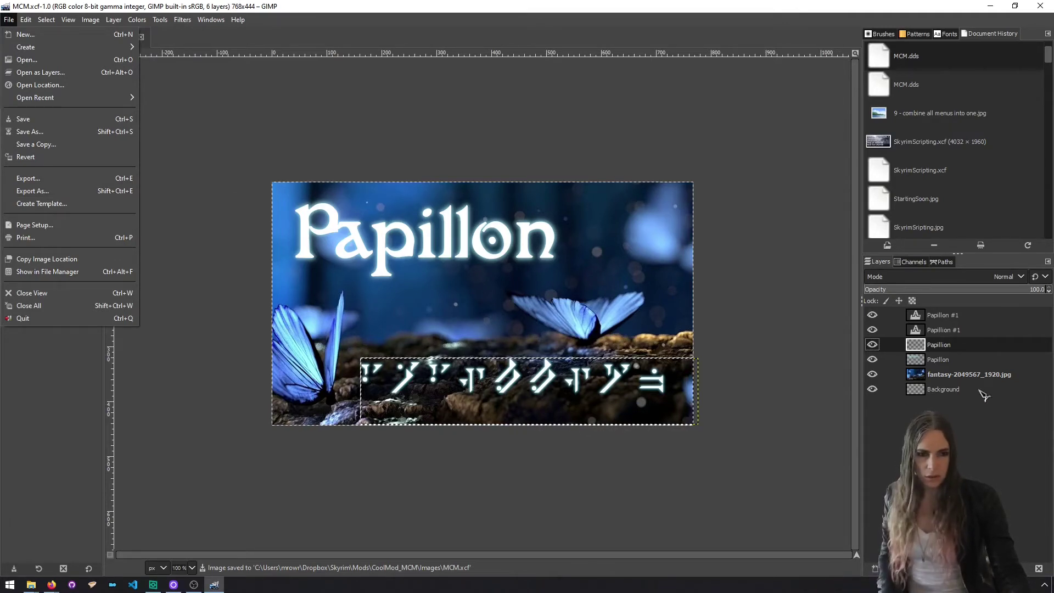
pyautogui.click(115, 191)
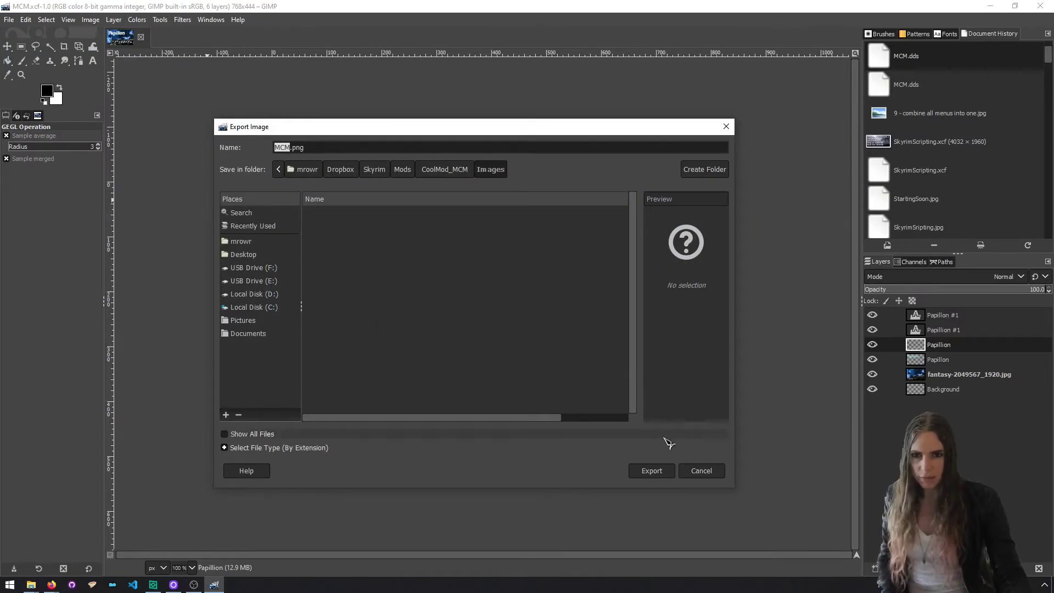
pyautogui.click(666, 472)
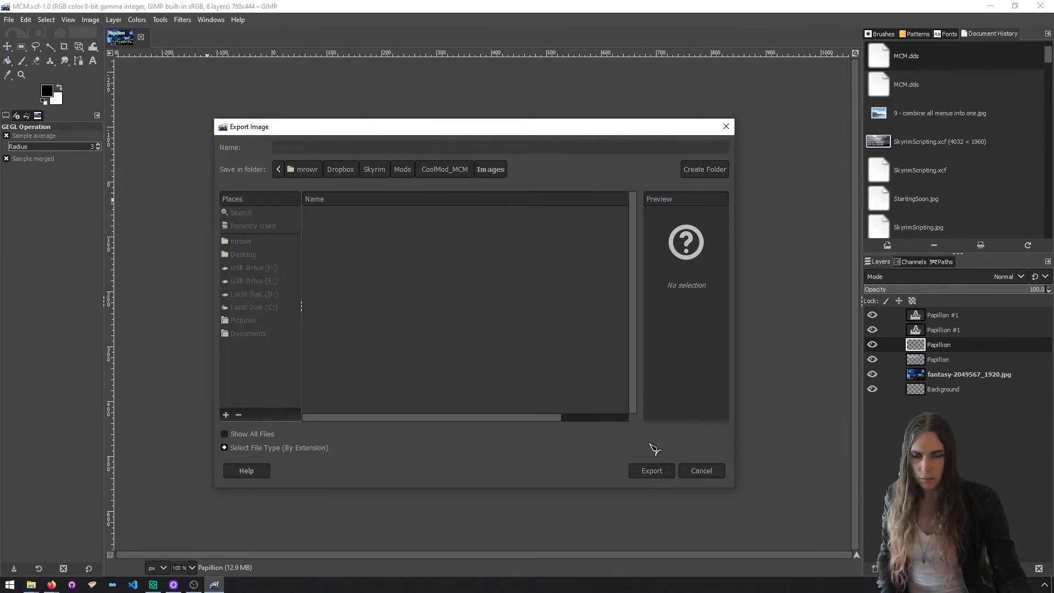
pyautogui.click(530, 428)
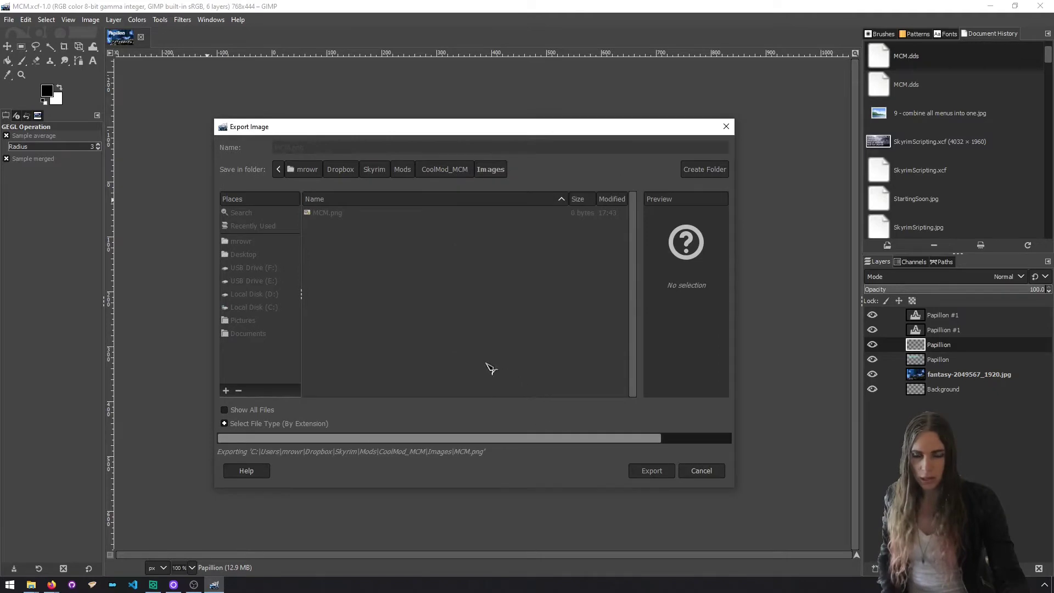
# Step: Open the exported MCM.png as its own image
pyautogui.click(9, 19)
pyautogui.click(25, 59)
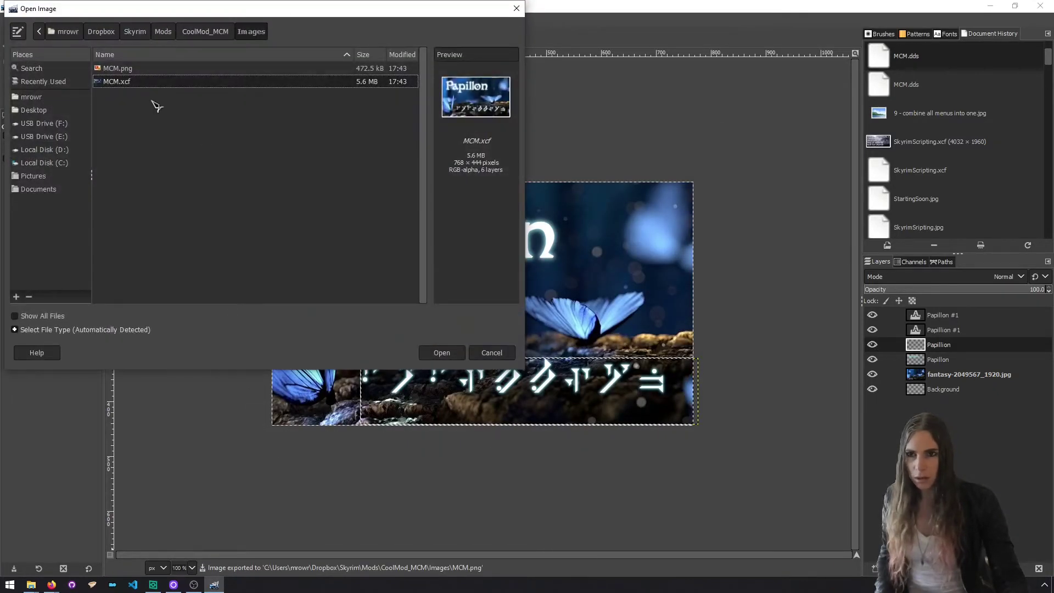
pyautogui.doubleClick(146, 71)
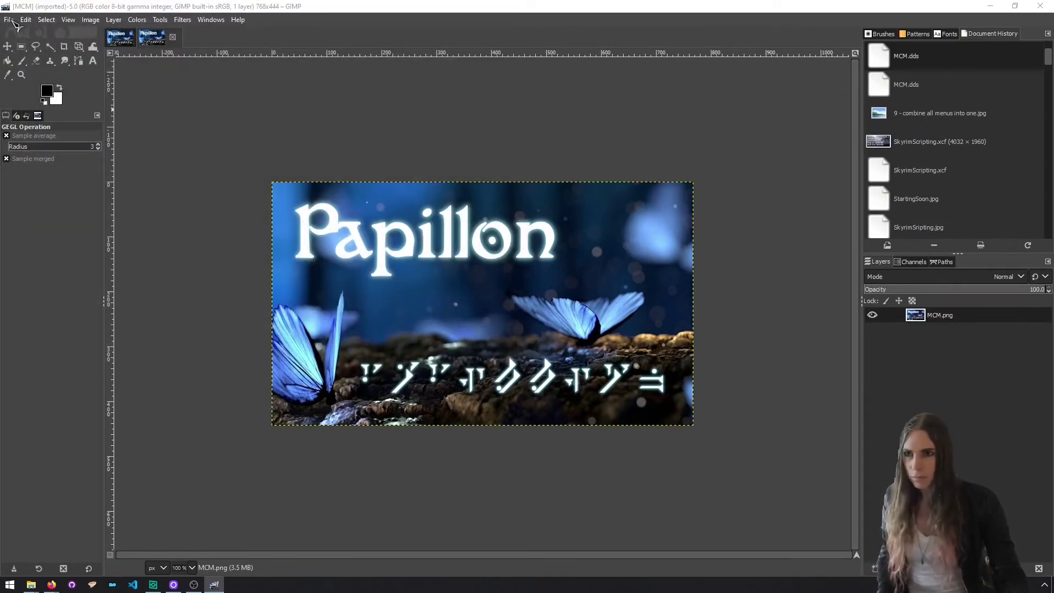
# Step: Export the opened PNG under the name MCM.dds, replacing the png extension with dds
pyautogui.click(11, 20)
pyautogui.click(33, 191)
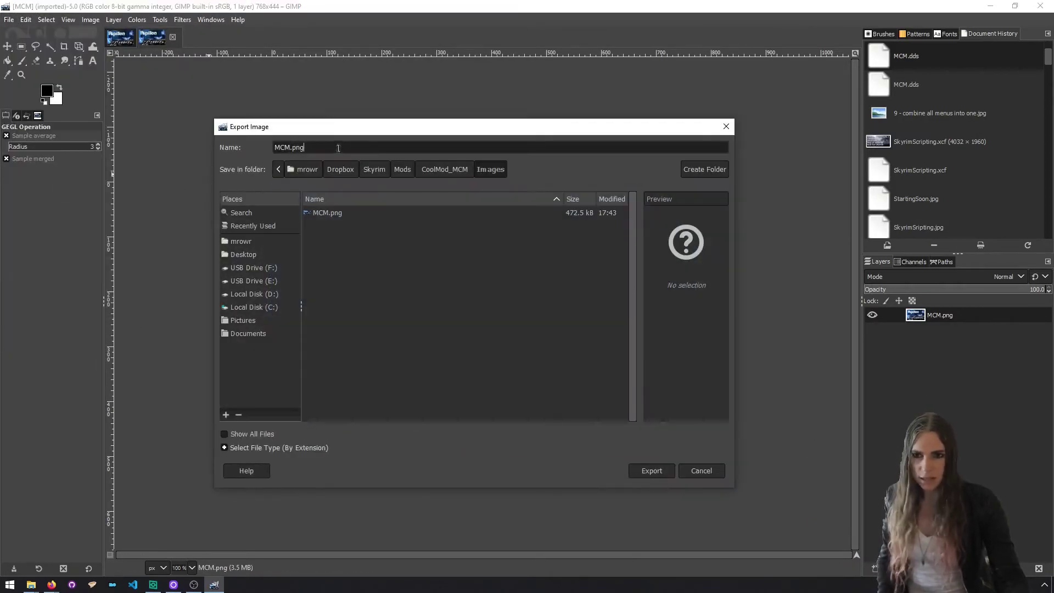
pyautogui.press('BackSpace')
pyautogui.press('BackSpace')
pyautogui.press('BackSpace')
pyautogui.write('dds')
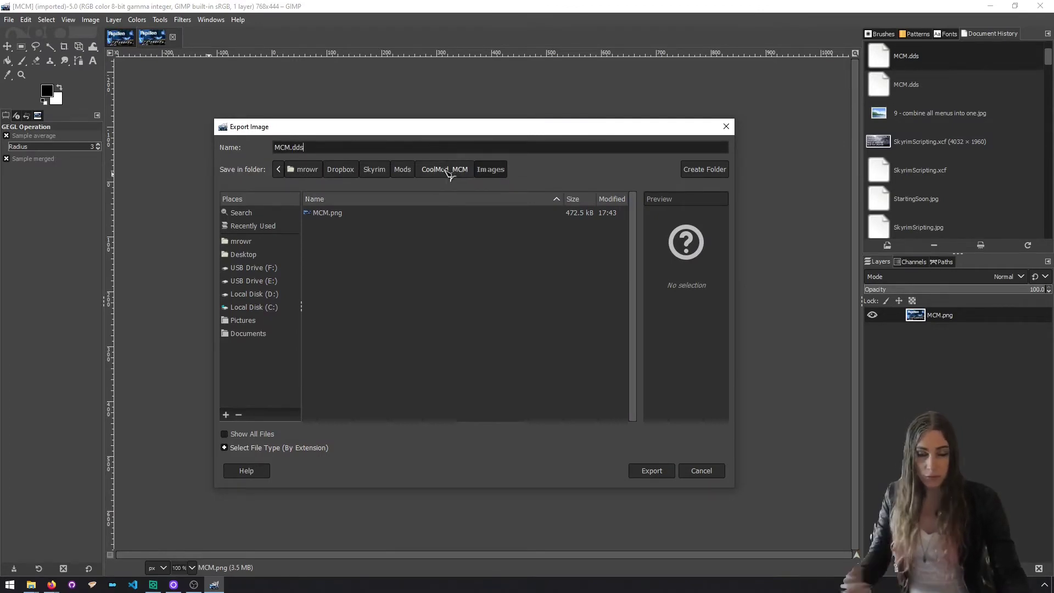
pyautogui.click(652, 472)
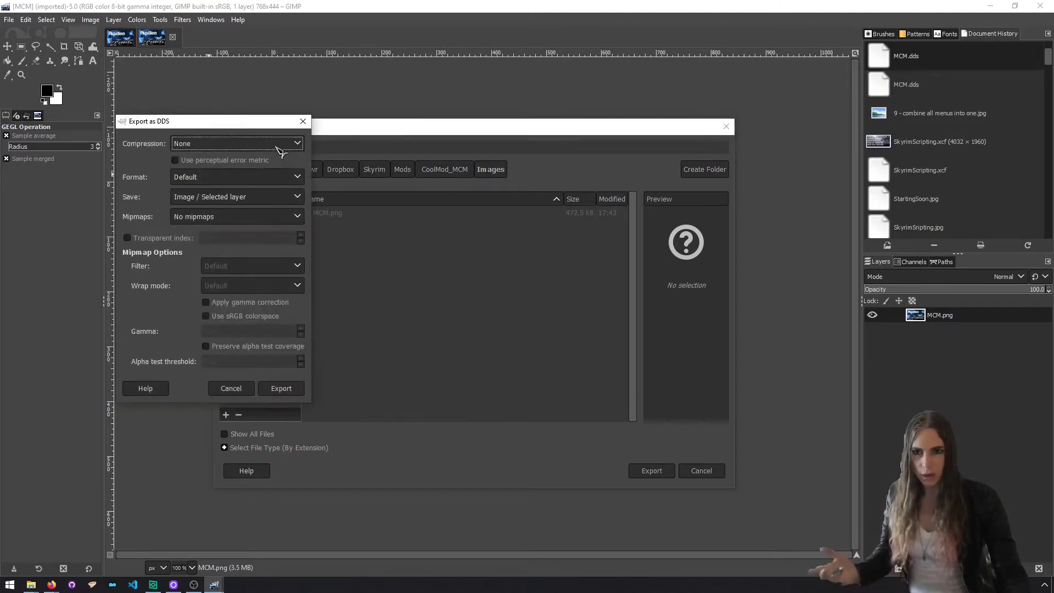
# Step: Export MCM.dds with BC3 / DXT5 compression, saving the image as a single layer
pyautogui.click(279, 145)
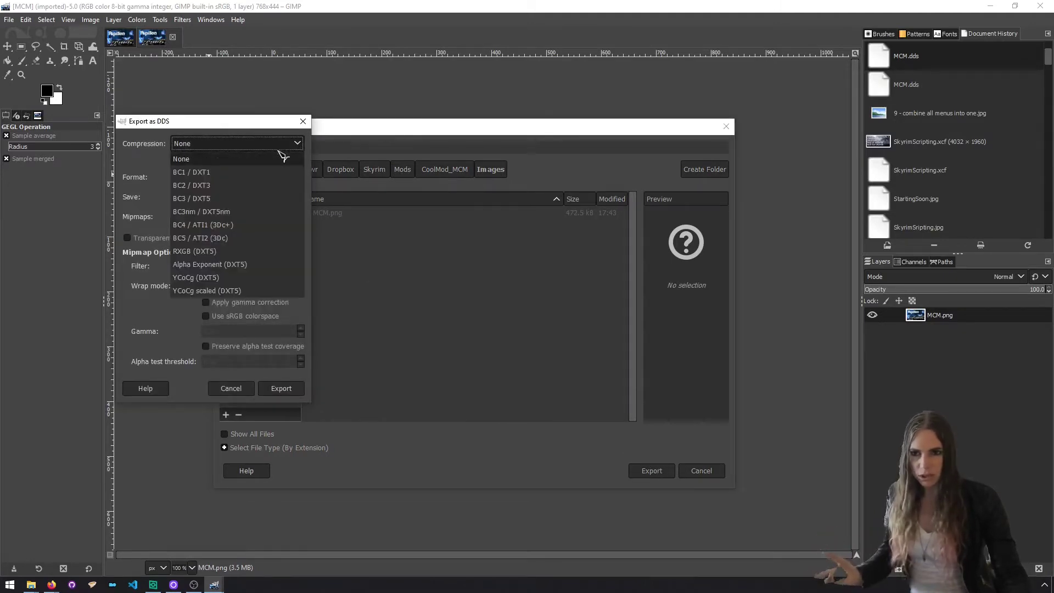
pyautogui.click(285, 200)
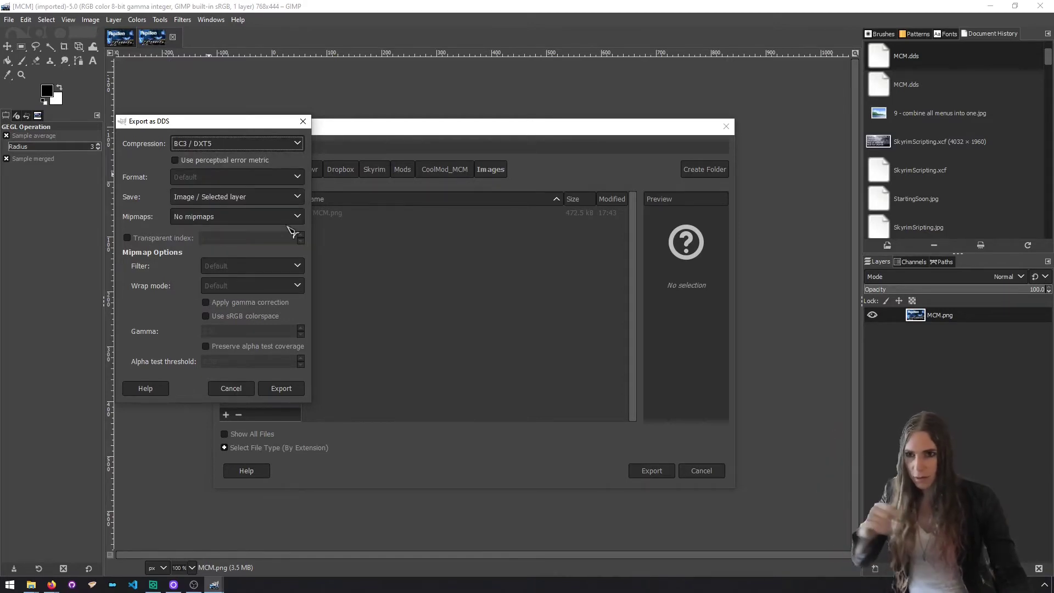
pyautogui.click(293, 197)
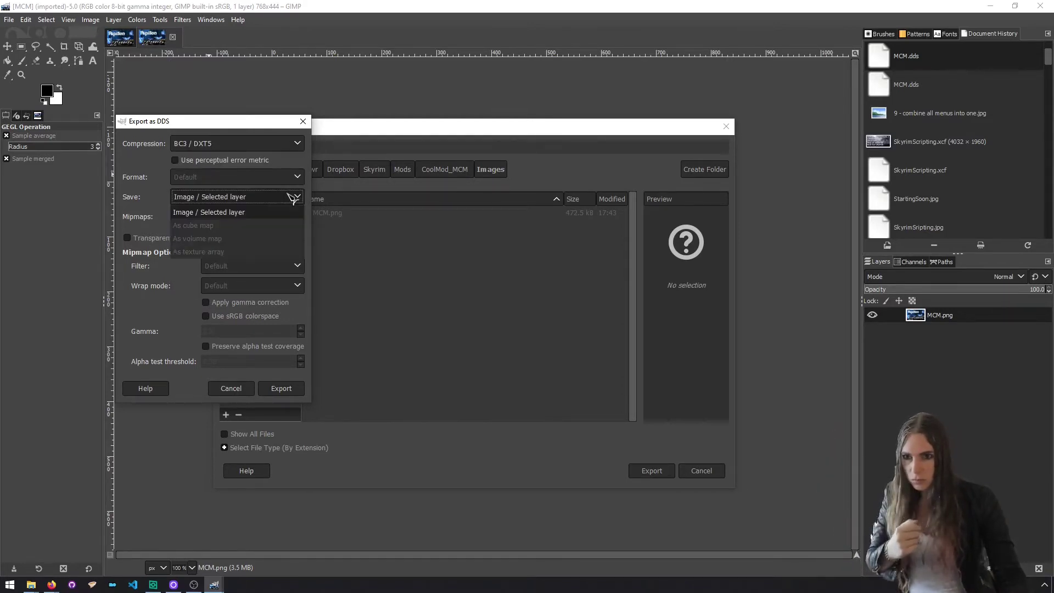
pyautogui.click(293, 212)
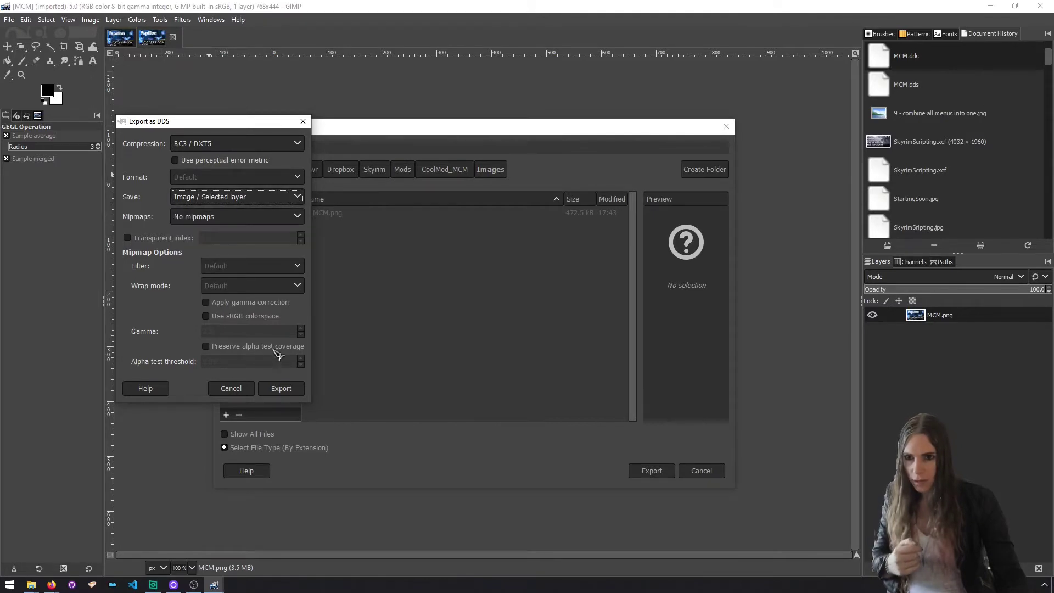
pyautogui.click(280, 388)
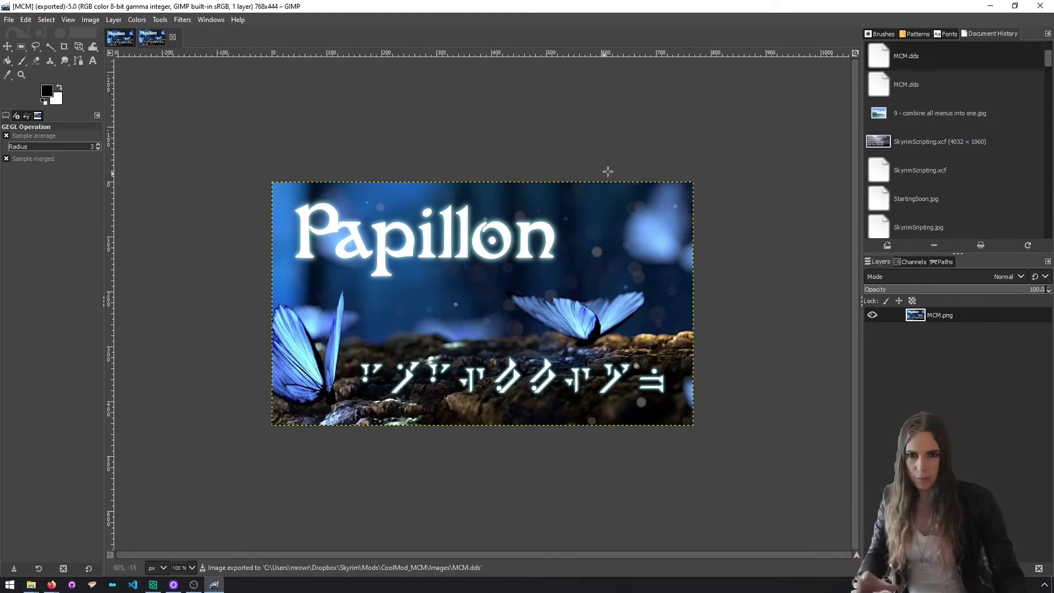
# Step: Close GIMP and move fantasy-2049567_1920.jpg from Downloads into CoolMod_MCM's Images folder
pyautogui.click(1040, 6)
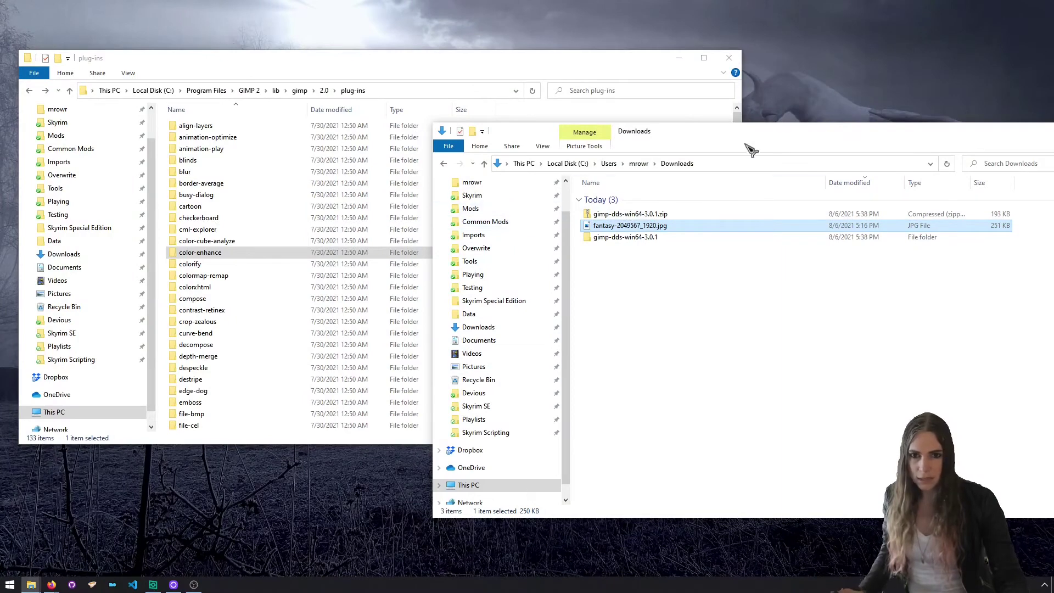
pyautogui.click(92, 138)
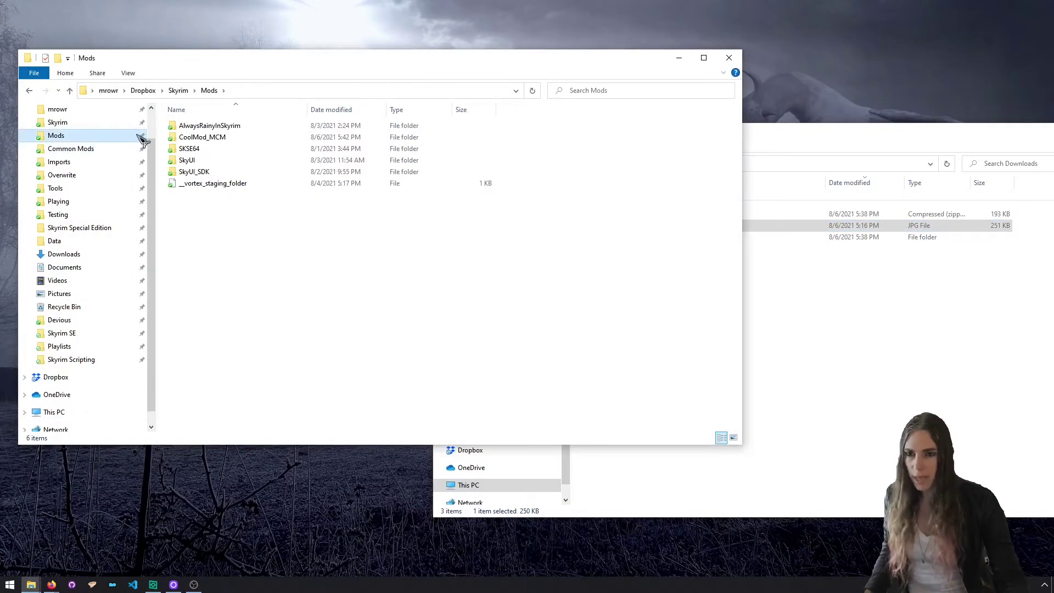
pyautogui.doubleClick(204, 138)
pyautogui.doubleClick(214, 150)
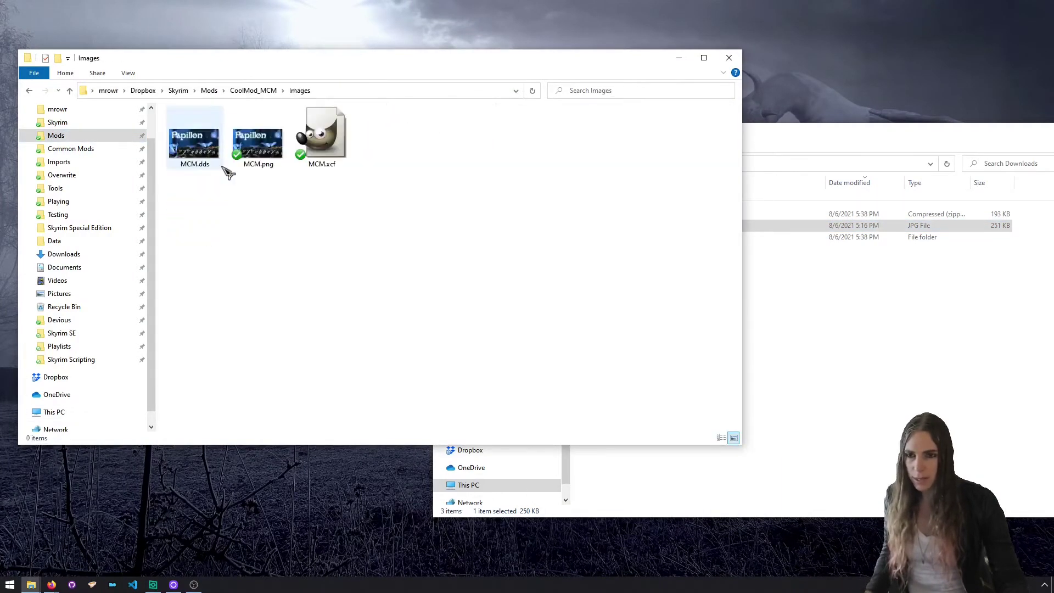
pyautogui.rightClick(269, 238)
pyautogui.click(766, 379)
pyautogui.moveTo(629, 225); pyautogui.dragTo(313, 250)
# Step: Create a new text document in Images named Attribution
pyautogui.rightClick(288, 291)
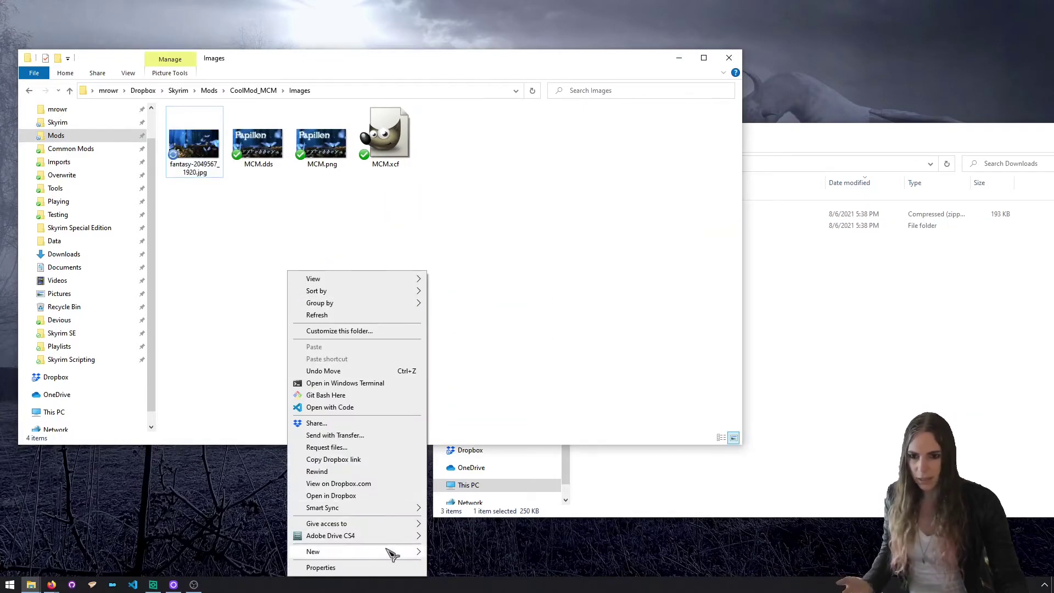
pyautogui.moveTo(391, 551)
pyautogui.click(502, 537)
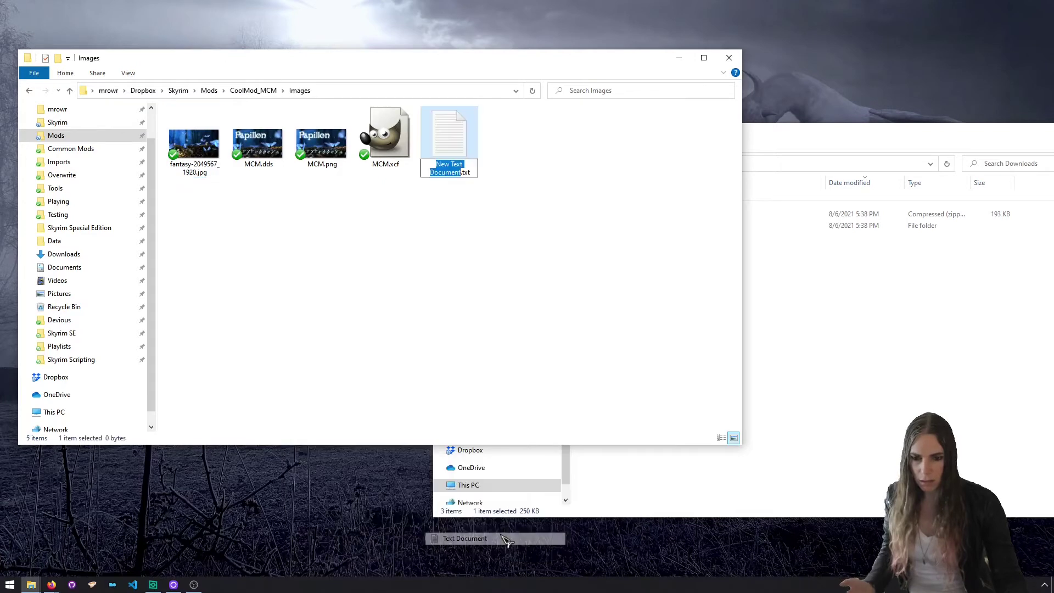
pyautogui.write('Attribution')
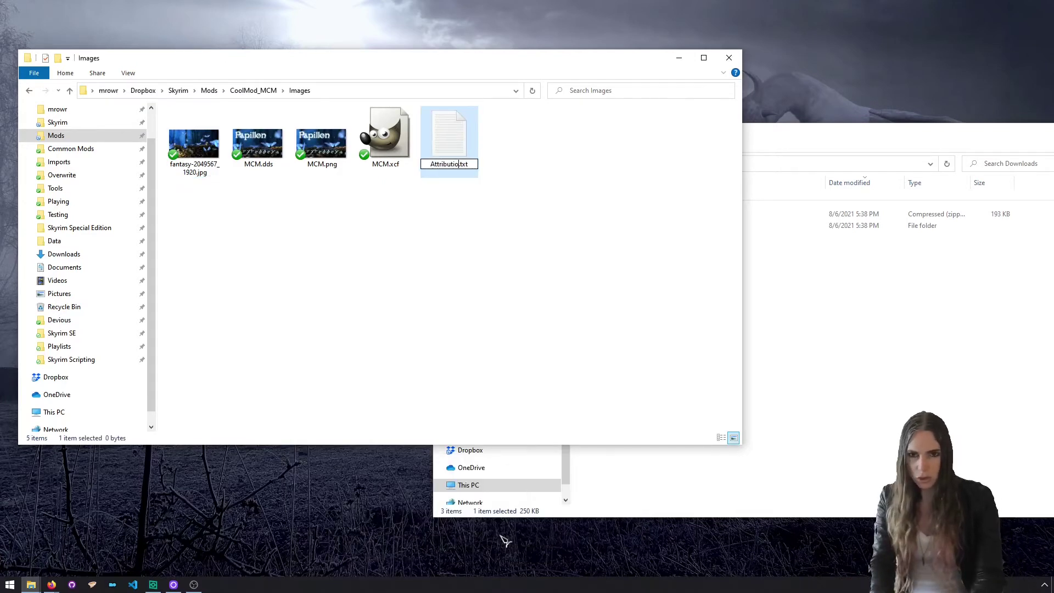
pyautogui.press('Return')
pyautogui.press('Return')
# Step: Copy the Pixabay page URL from Firefox into Attribution.txt and close Notepad, saving it
pyautogui.click(51, 584)
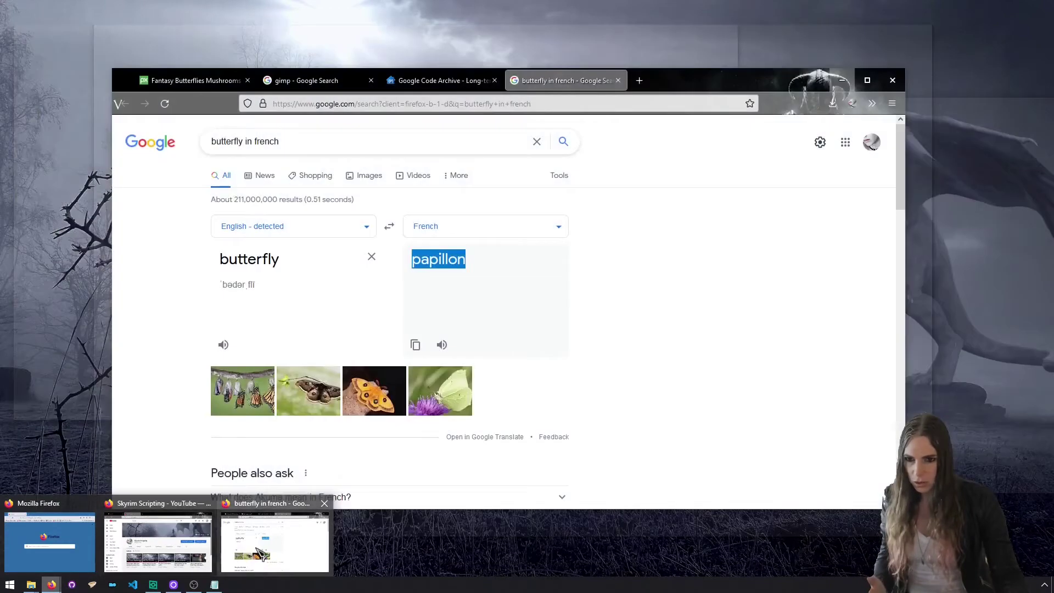
pyautogui.click(274, 542)
pyautogui.click(439, 81)
pyautogui.click(357, 85)
pyautogui.click(209, 82)
pyautogui.click(384, 103)
pyautogui.hotkey('ctrl', 'c')
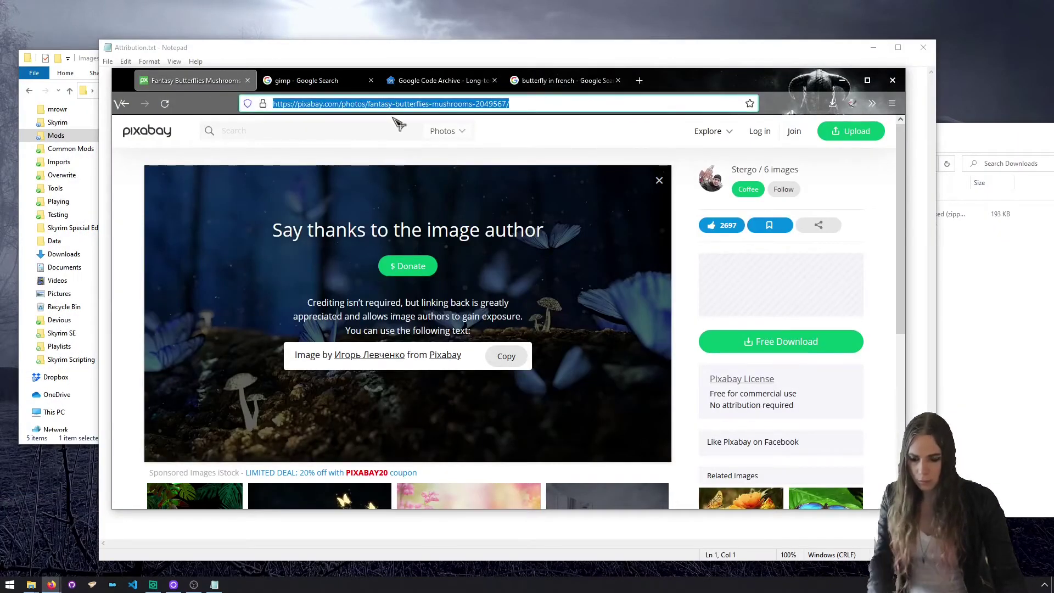
pyautogui.click(892, 80)
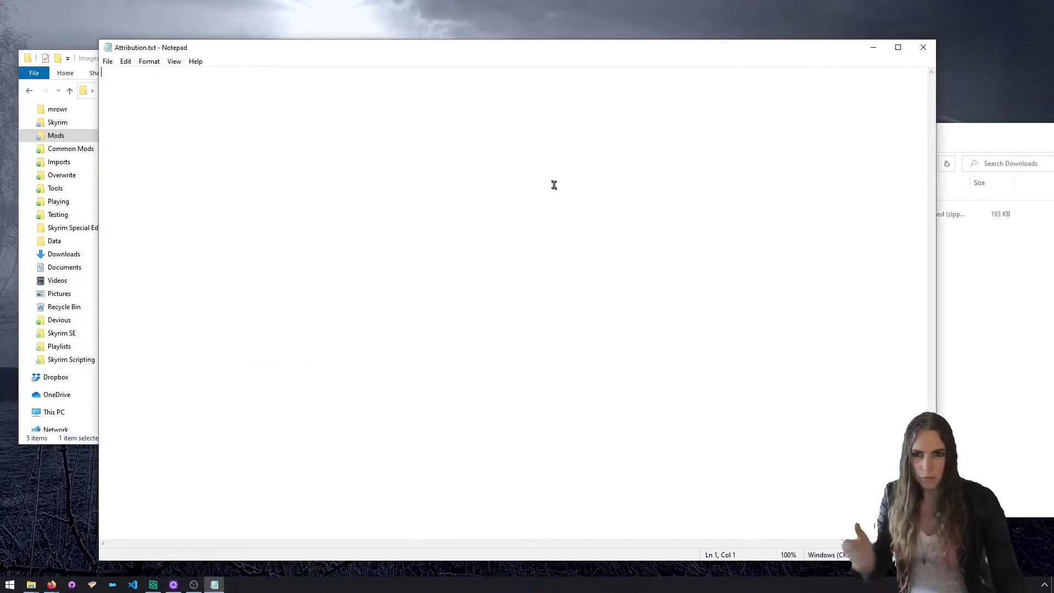
pyautogui.hotkey('ctrl', 'v')
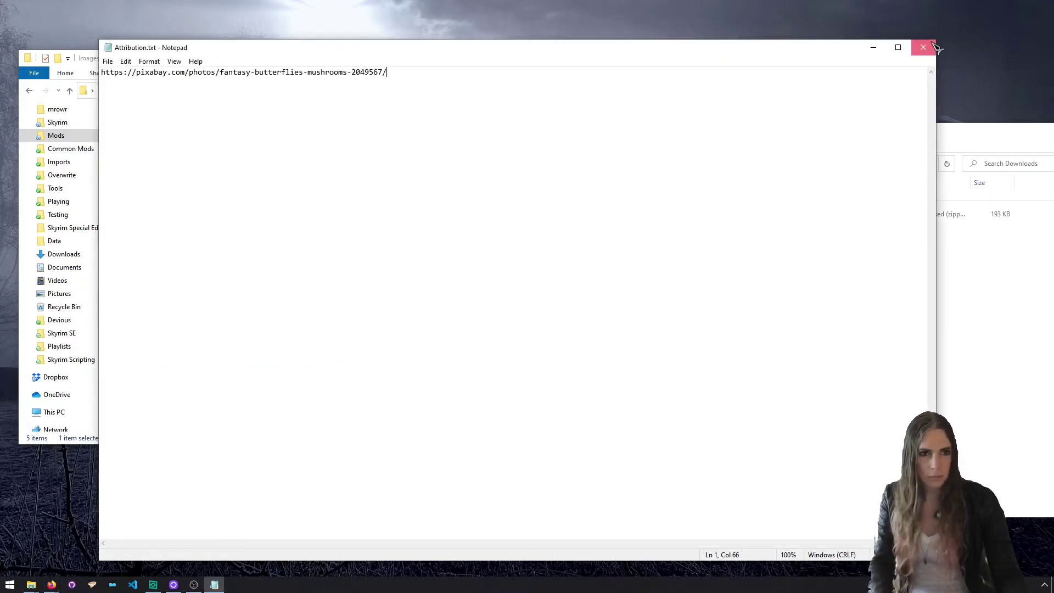
pyautogui.click(923, 47)
pyautogui.moveTo(603, 63); pyautogui.dragTo(658, 75)
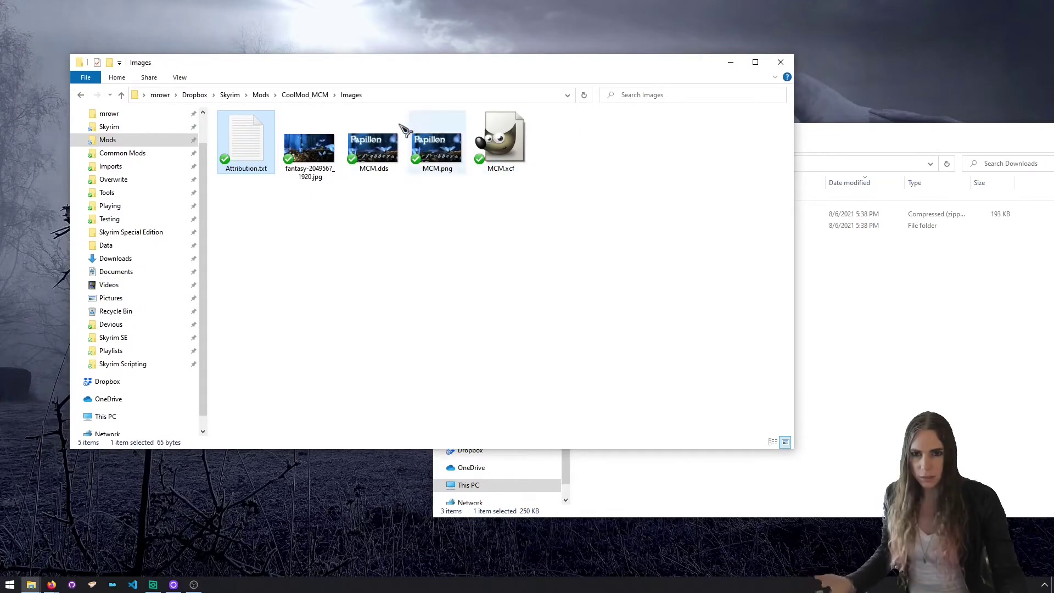
# Step: Open a second Explorer window at CoolMod_MCM and create an 'interface' folder there
pyautogui.moveTo(475, 70); pyautogui.dragTo(469, 71)
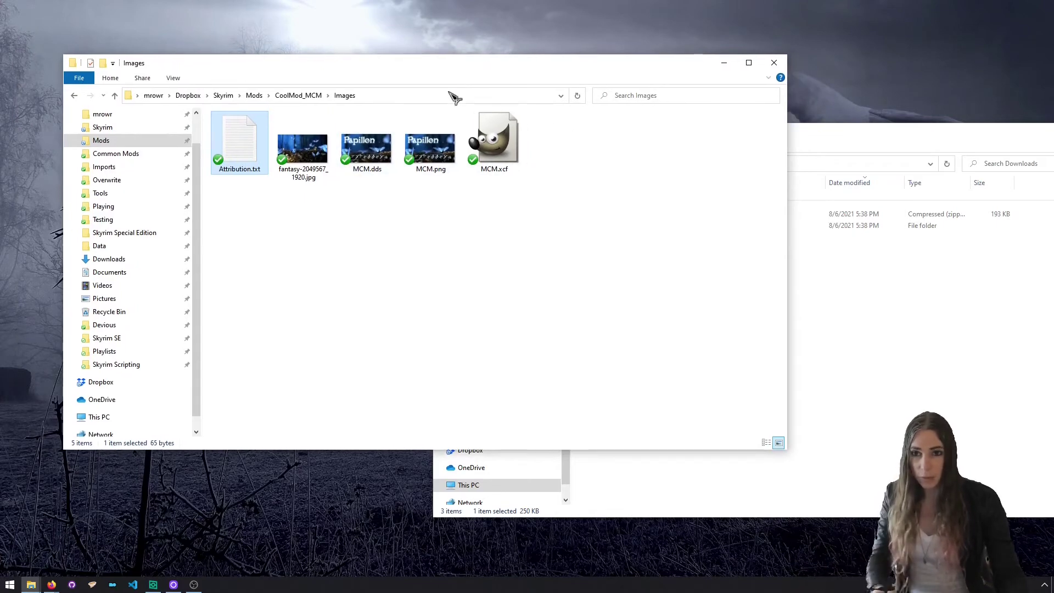
pyautogui.hotkey('ctrl', 'n')
pyautogui.moveTo(513, 97); pyautogui.dragTo(547, 190)
pyautogui.click(440, 199)
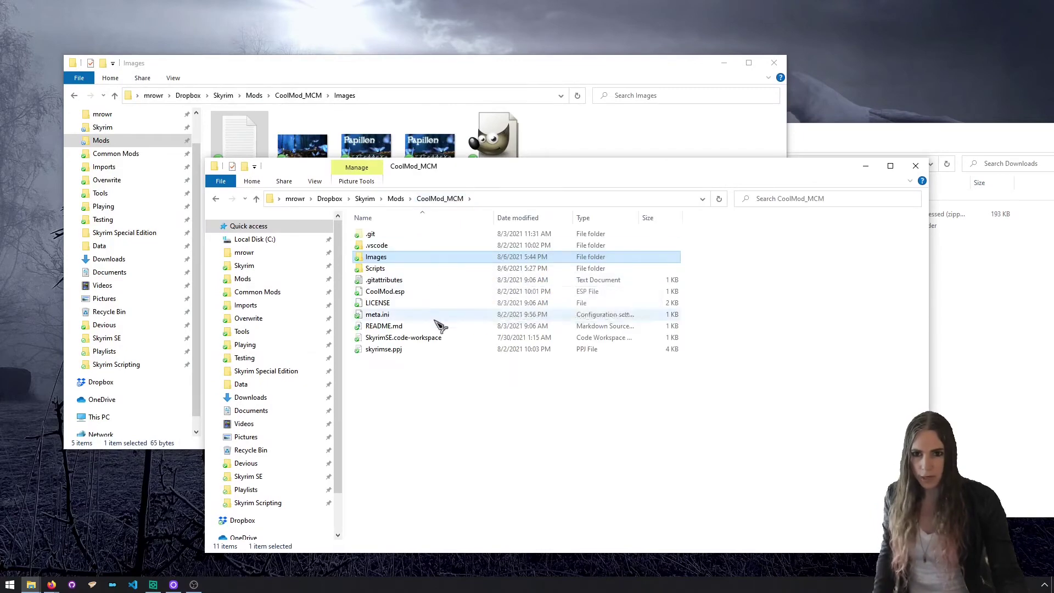
pyautogui.click(433, 291)
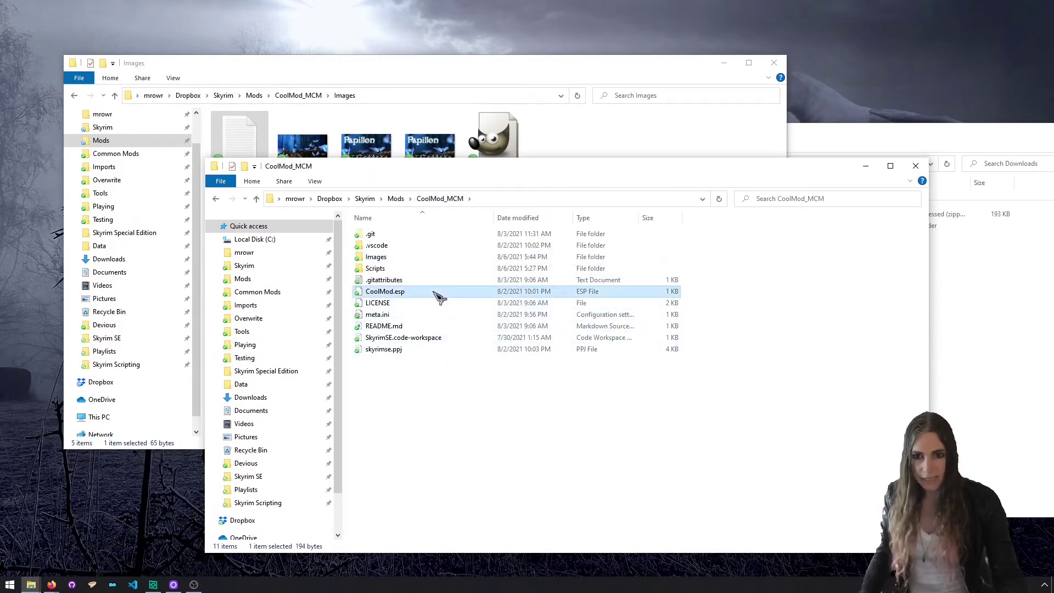
pyautogui.click(426, 268)
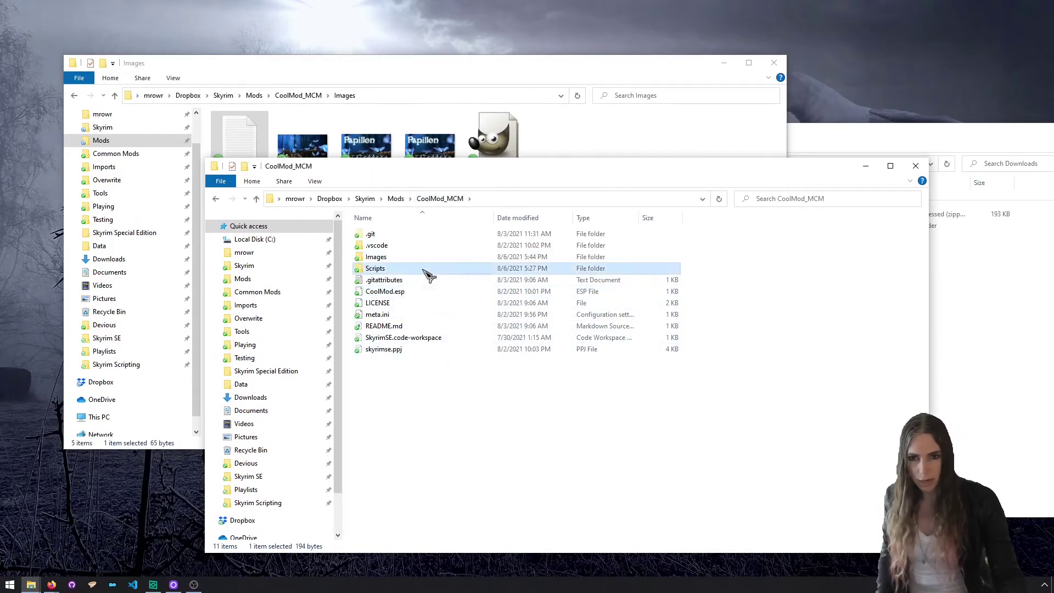
pyautogui.rightClick(425, 390)
pyautogui.moveTo(535, 367)
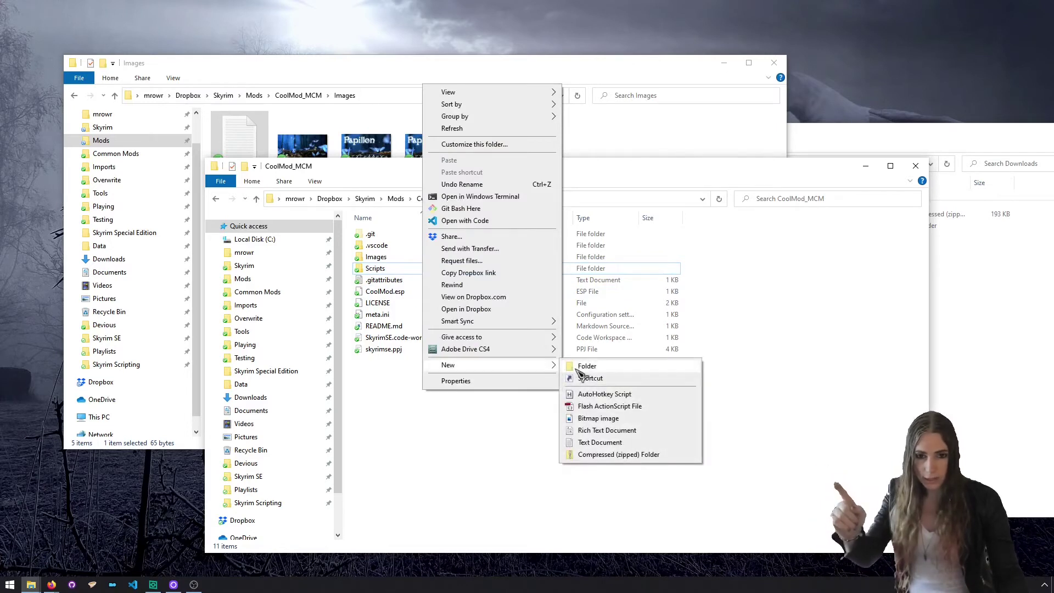
pyautogui.click(584, 366)
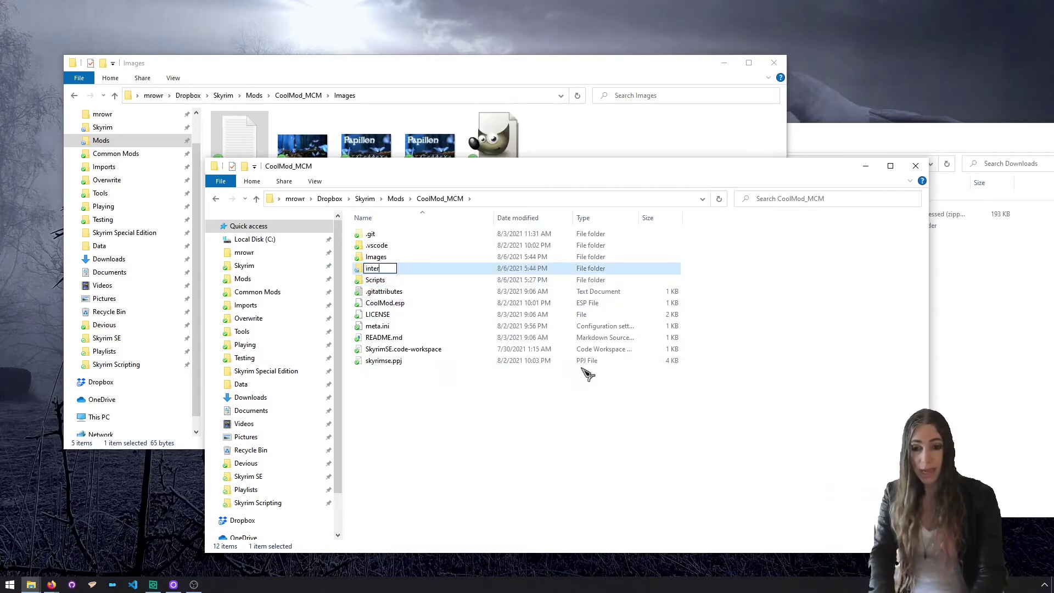
pyautogui.press('Return')
# Step: Create a CoolMod folder inside interface and move MCM.dds into it from Images
pyautogui.rightClick(581, 373)
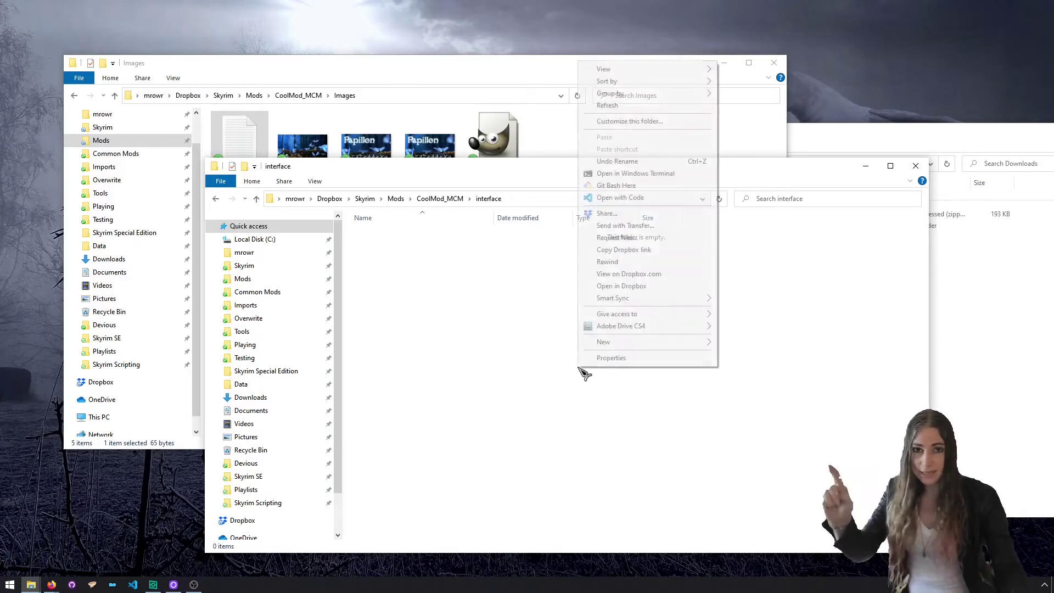
pyautogui.click(734, 344)
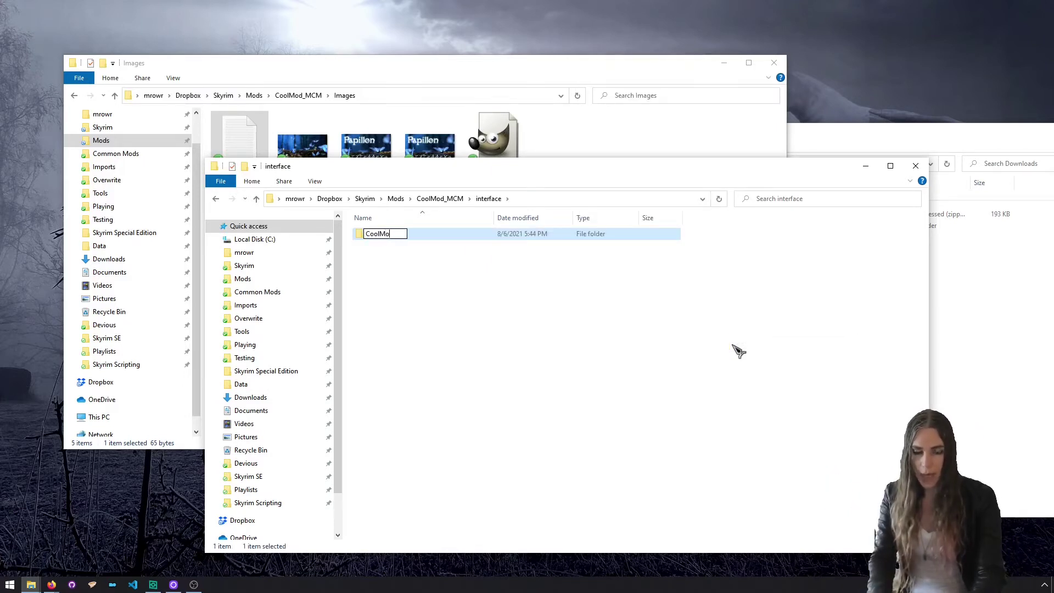
pyautogui.press('Return')
pyautogui.moveTo(595, 68); pyautogui.dragTo(552, 37)
pyautogui.moveTo(325, 116); pyautogui.dragTo(800, 310)
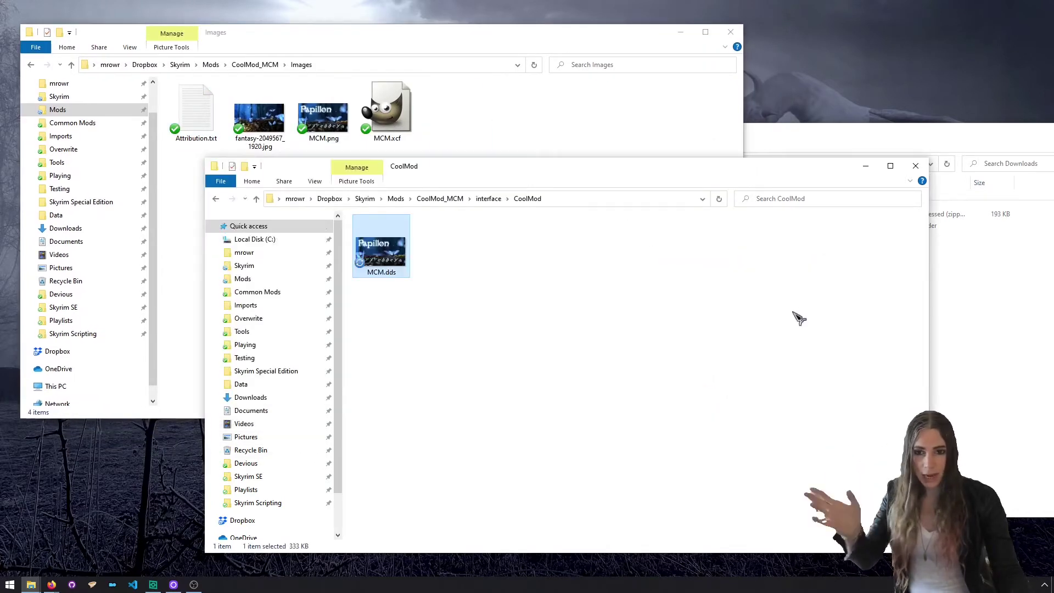
# Step: Browse to interface\CoolMod to confirm MCM.dds (333 KB) is there
pyautogui.click(439, 199)
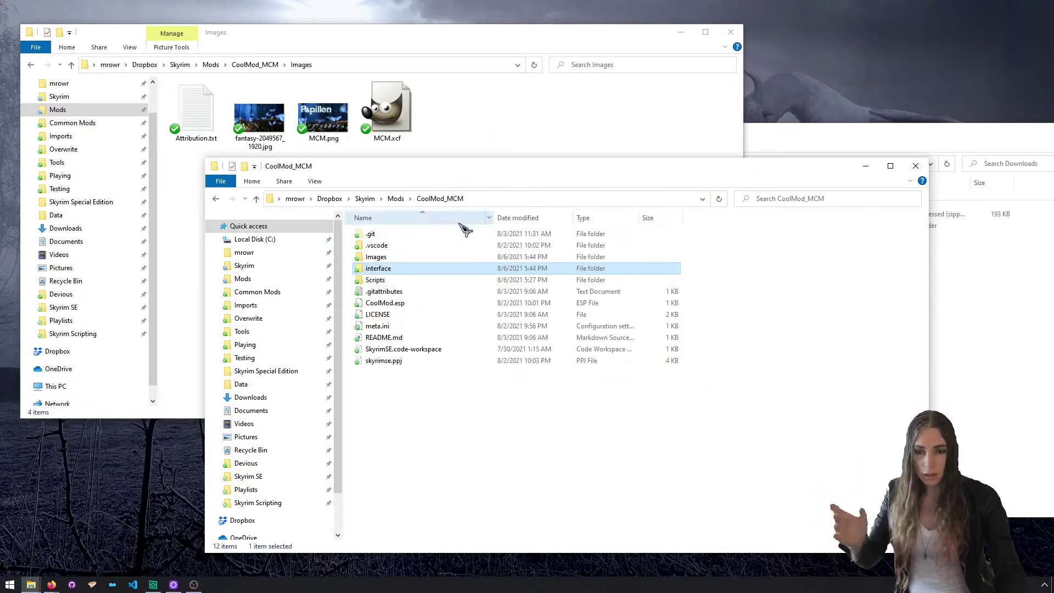
pyautogui.doubleClick(459, 272)
pyautogui.doubleClick(433, 236)
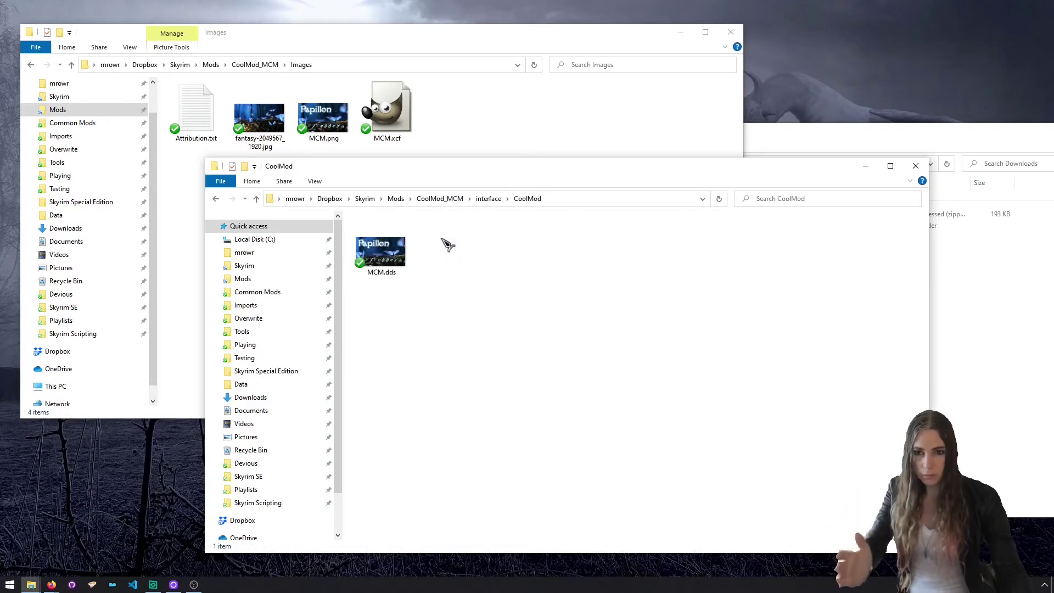
pyautogui.click(401, 271)
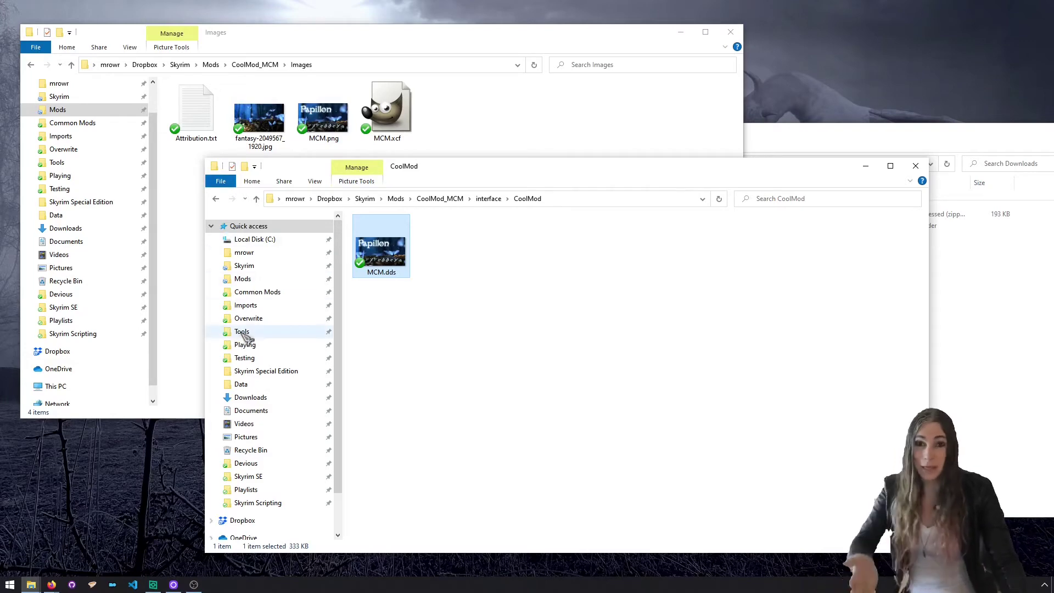
# Step: Run Creation Kit from Mod Organizer 2's executable list instead of SKSE
pyautogui.click(114, 585)
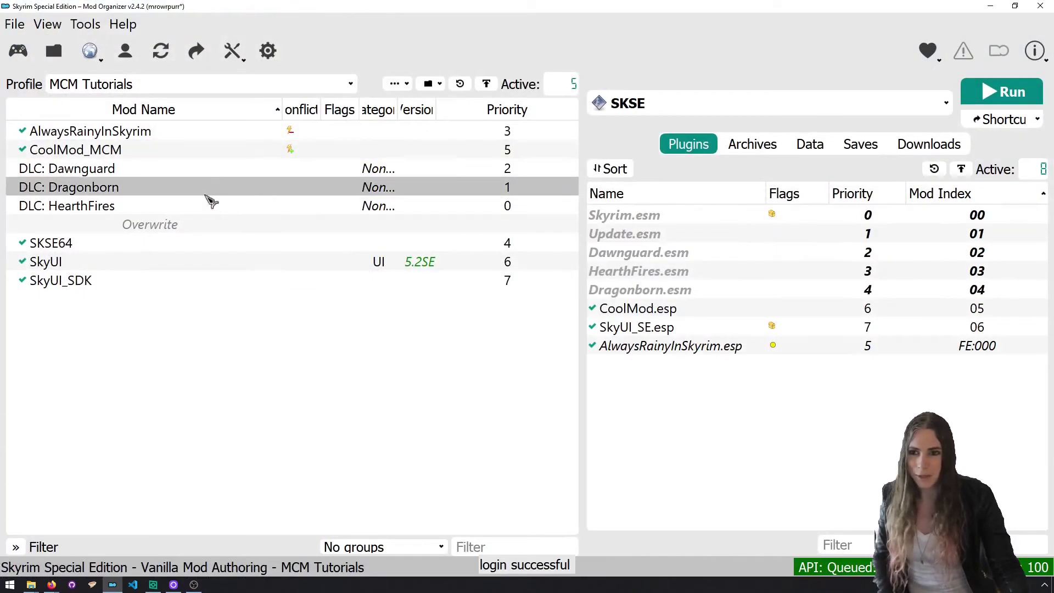
pyautogui.click(722, 104)
pyautogui.click(738, 188)
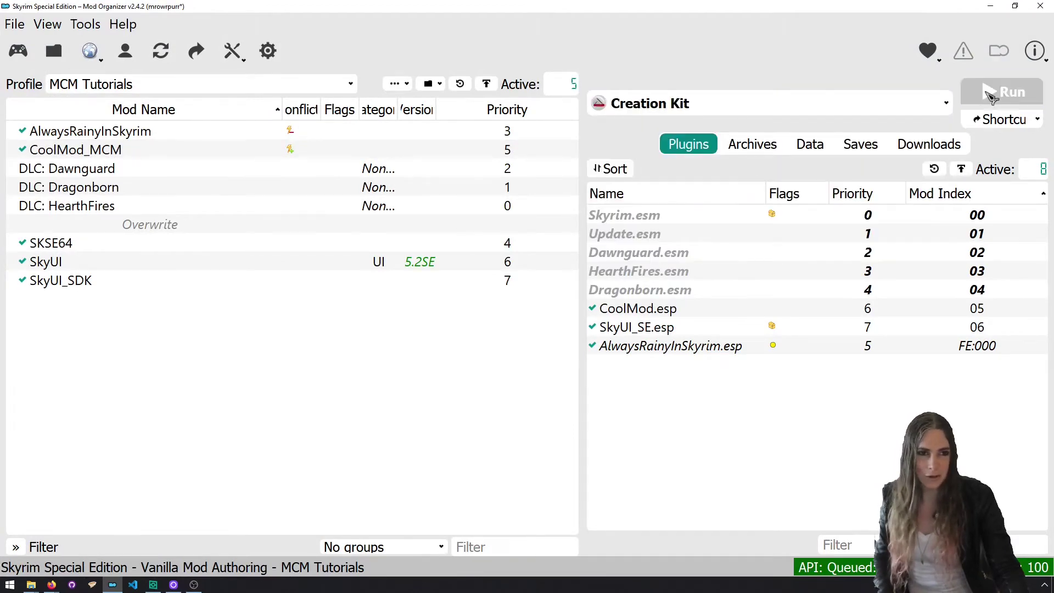
pyautogui.click(1001, 92)
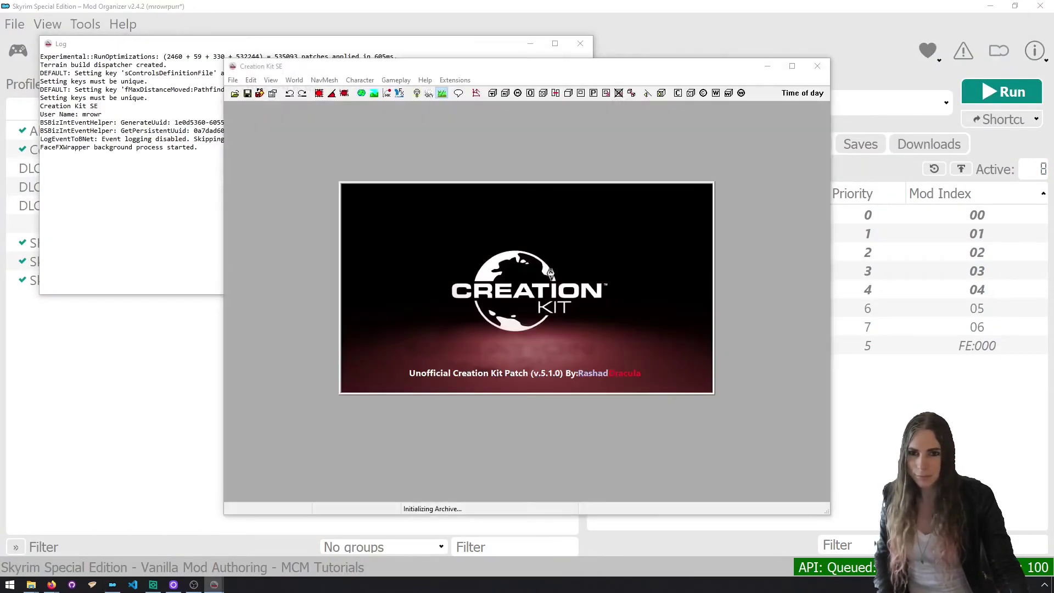